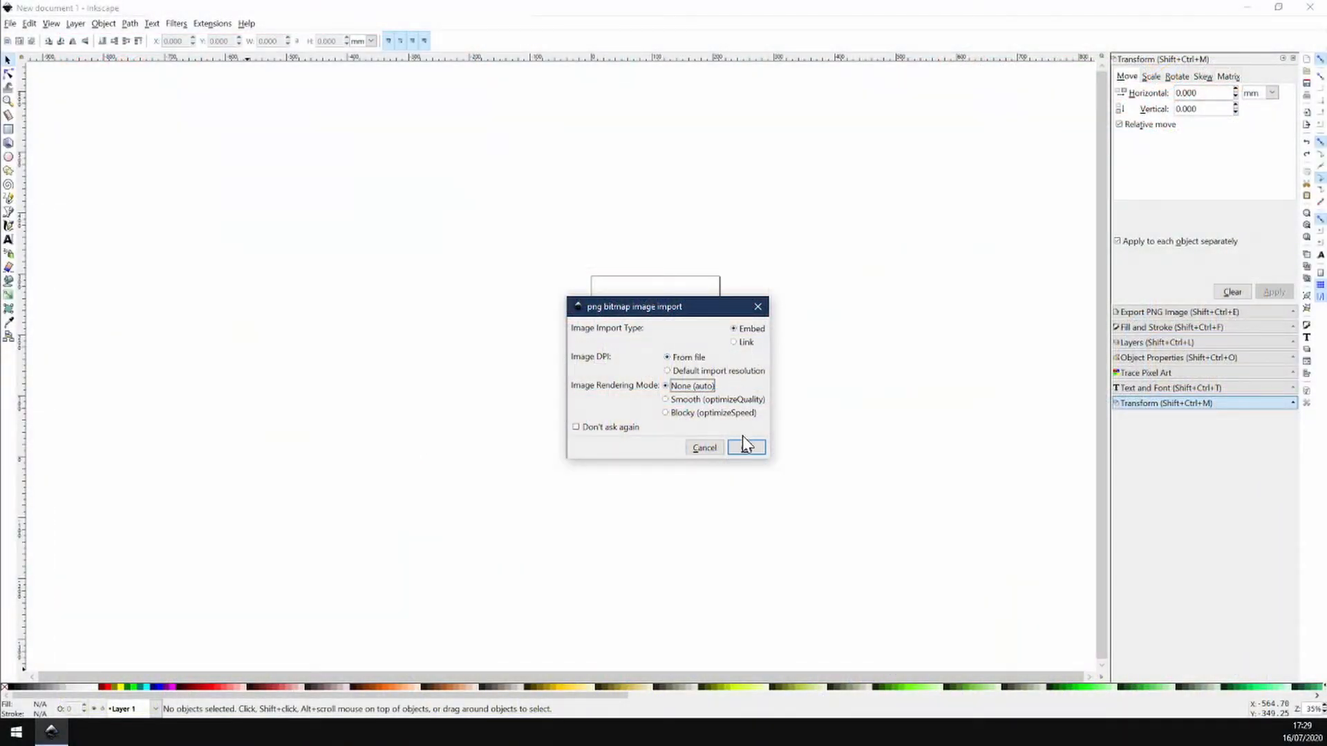
# - Import the PNG screenshot as an embedded image at its file resolution with automatic rendering mode
pyautogui.click(744, 445)
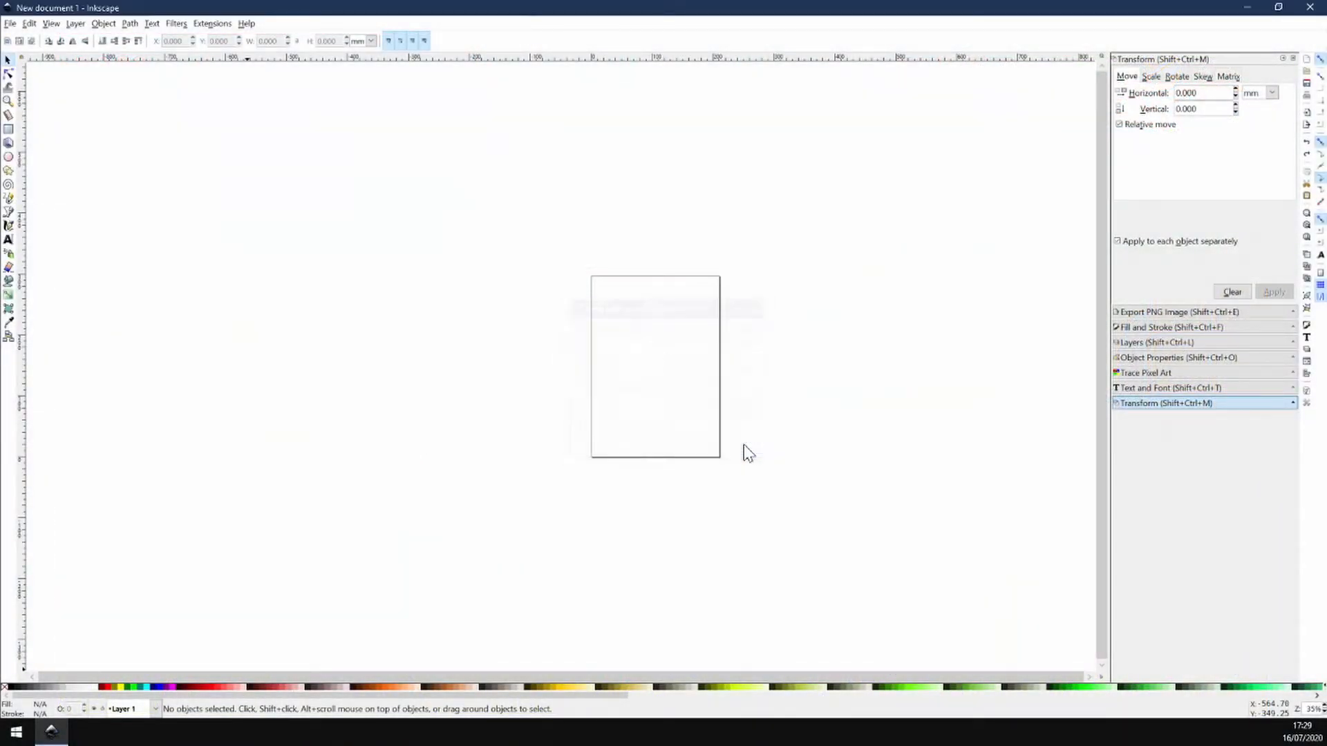
pyautogui.moveTo(752, 452); pyautogui.dragTo(655, 337)
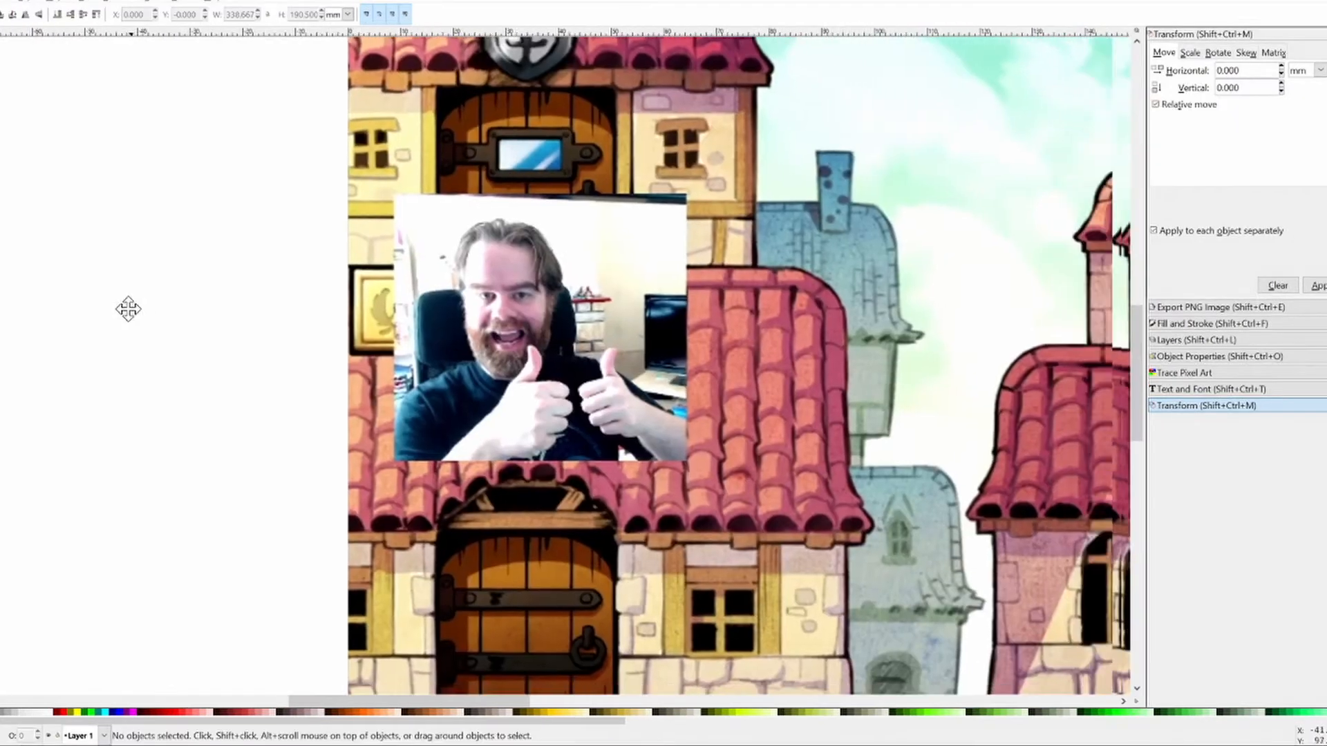
pyautogui.moveTo(168, 313); pyautogui.dragTo(60, 371)
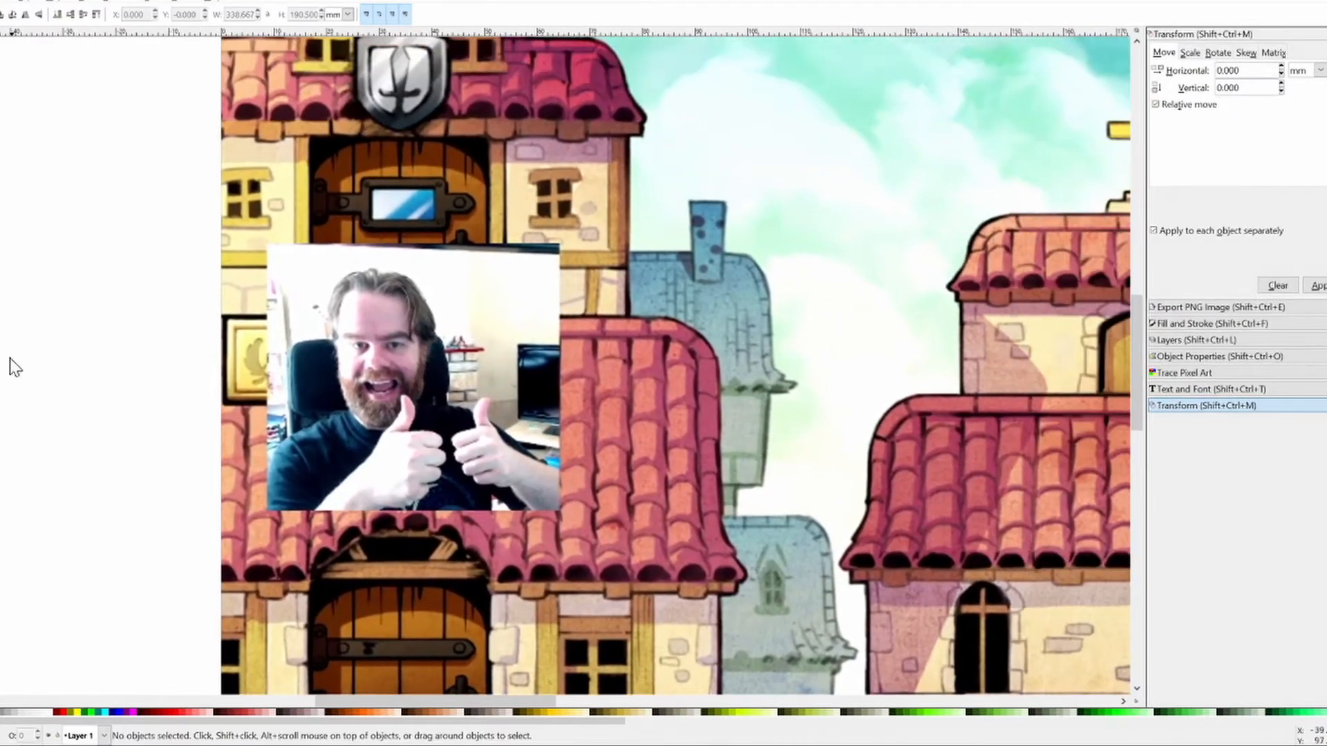
pyautogui.scroll(2, 127, 347)
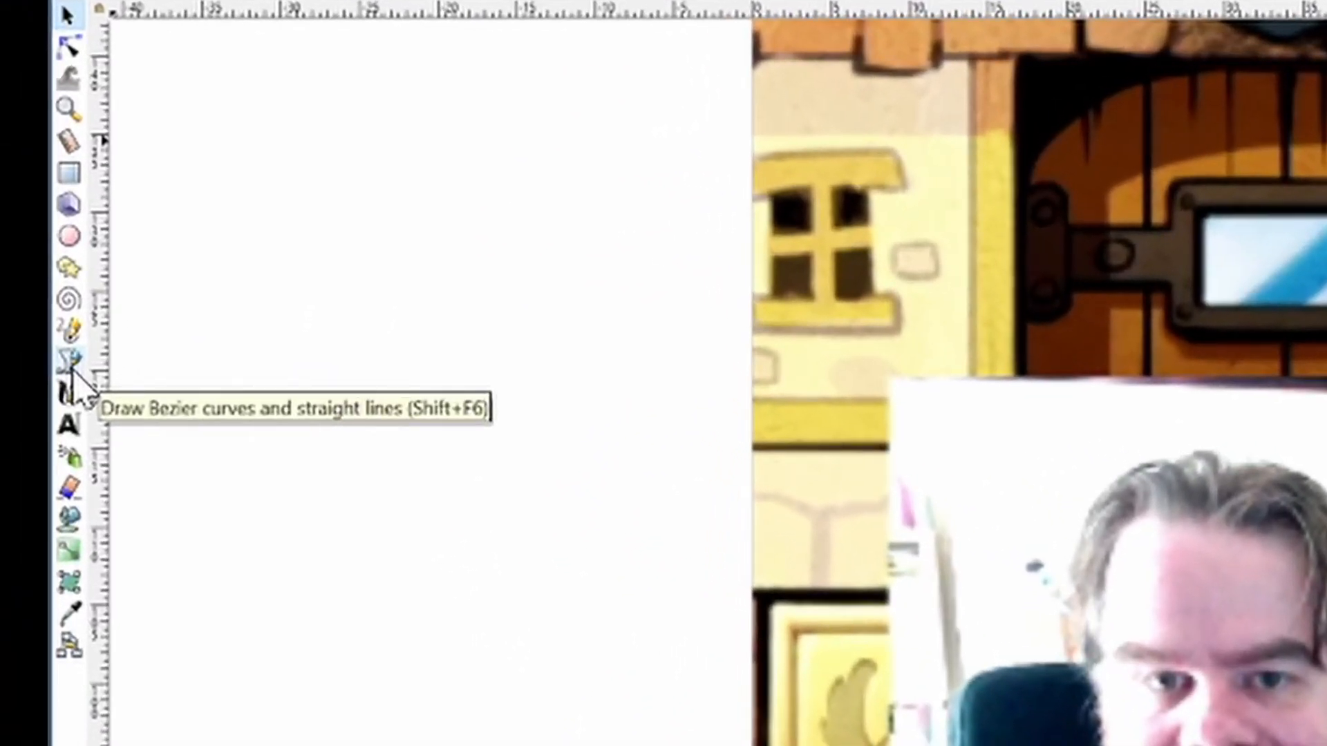
# - Trace a closed four-sided outline, about 56 by 51 mm, around the webcam picture with straight Bezier segments
pyautogui.click(72, 365)
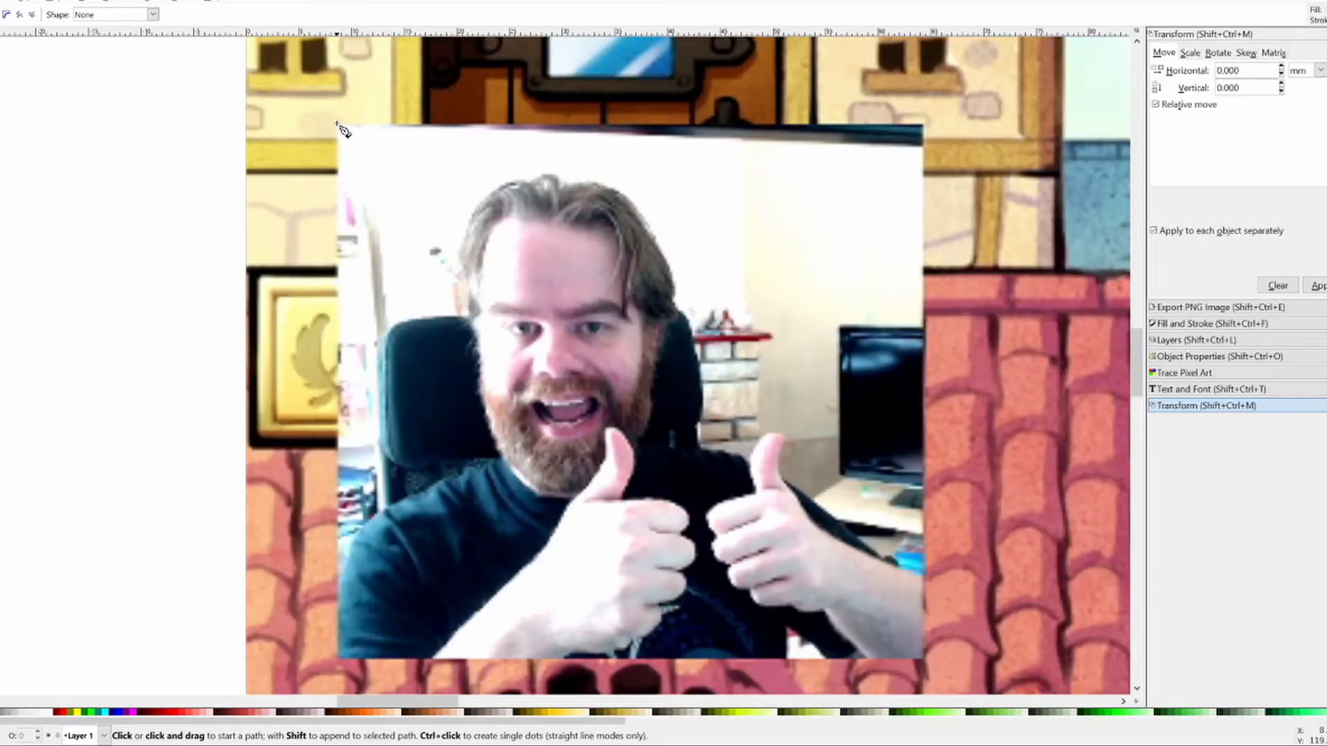
pyautogui.click(336, 123)
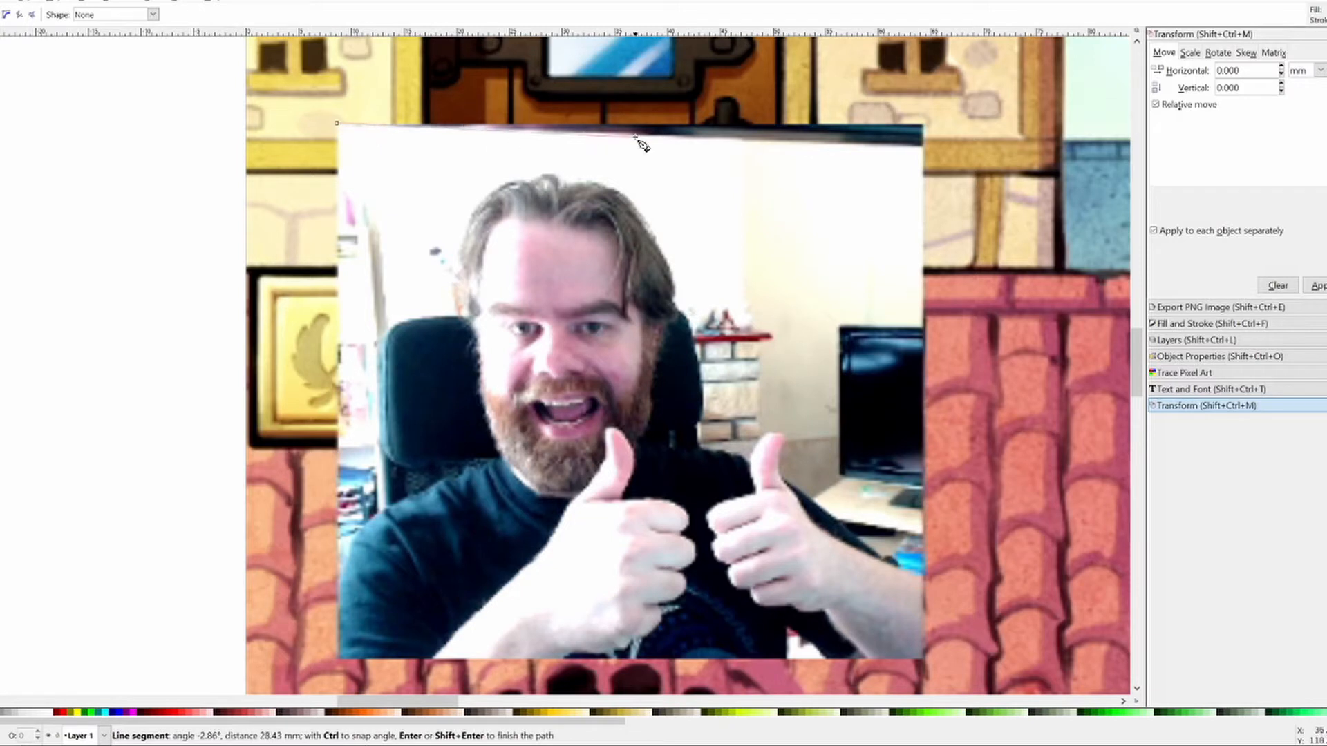
pyautogui.click(923, 125)
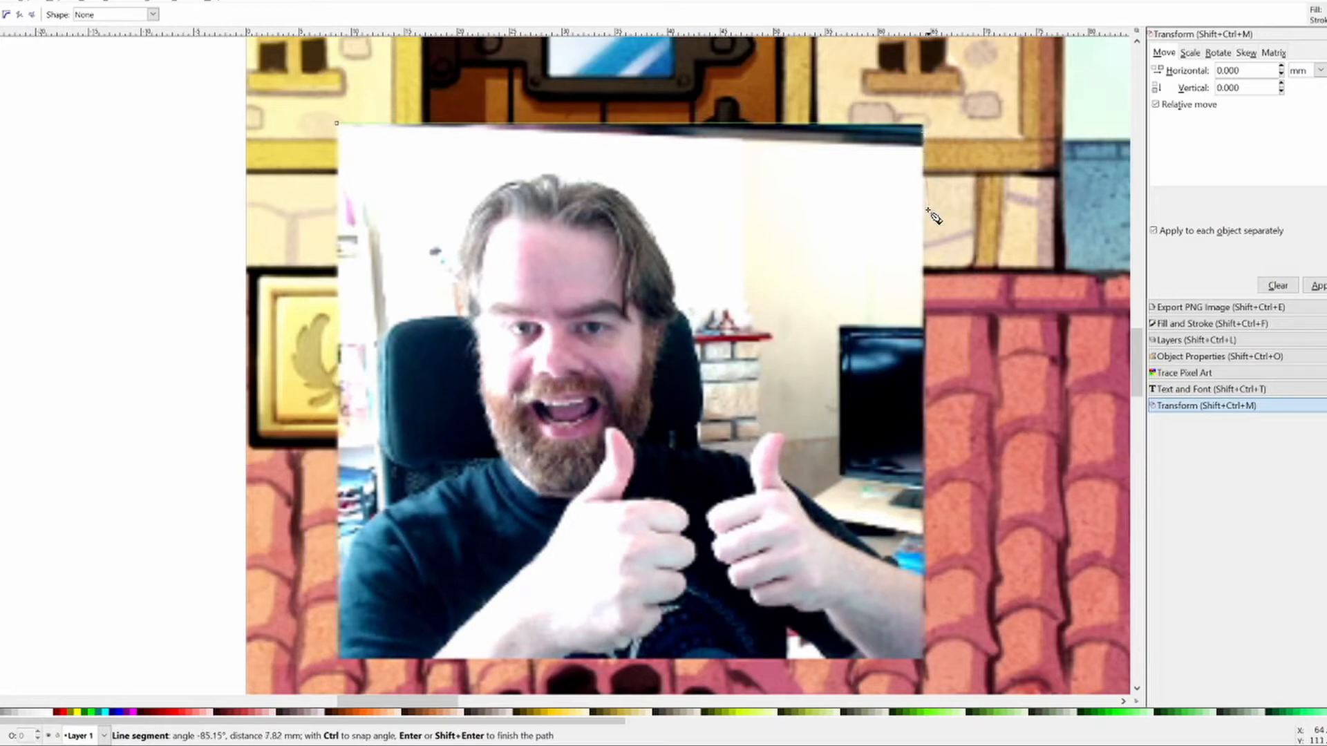
pyautogui.click(924, 659)
pyautogui.click(339, 657)
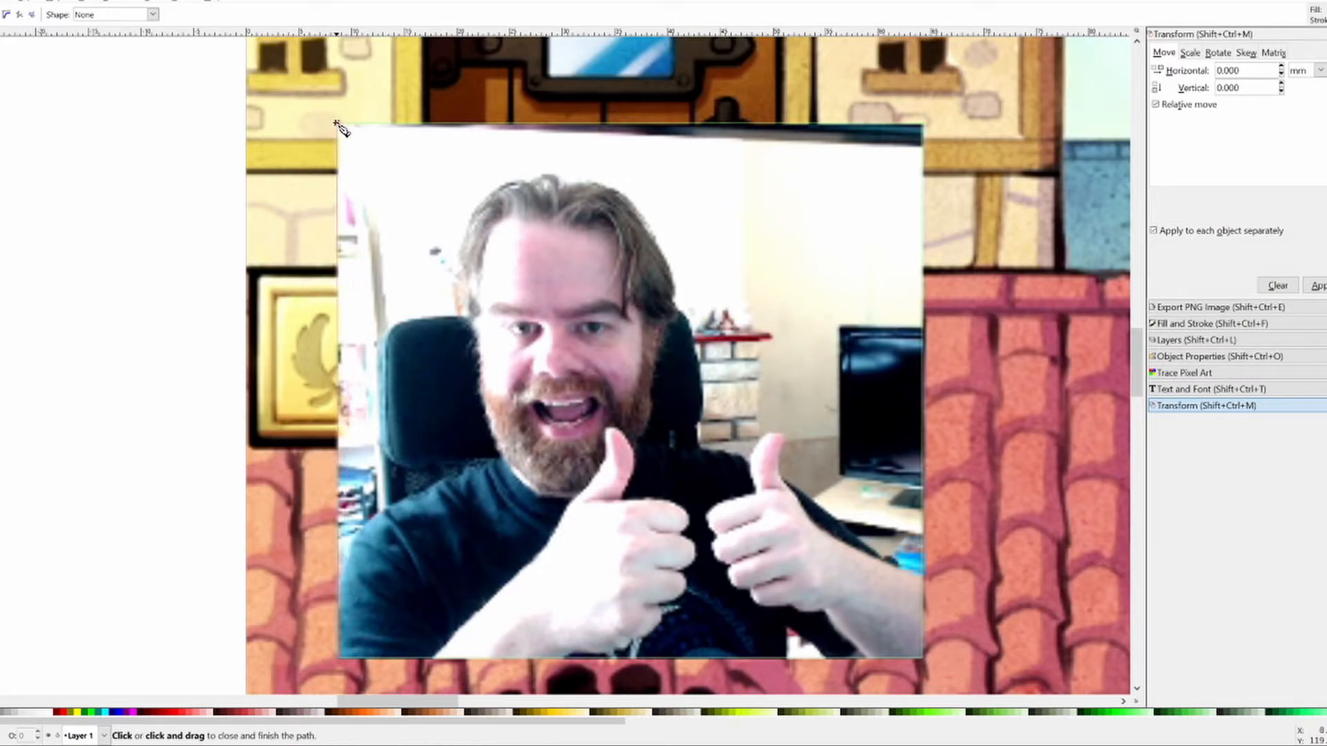
pyautogui.click(337, 123)
# - Adjust the upper-right corner node of the webcam outline to X 64.161, Y 119.582 mm
pyautogui.scroll(3, 379, 277)
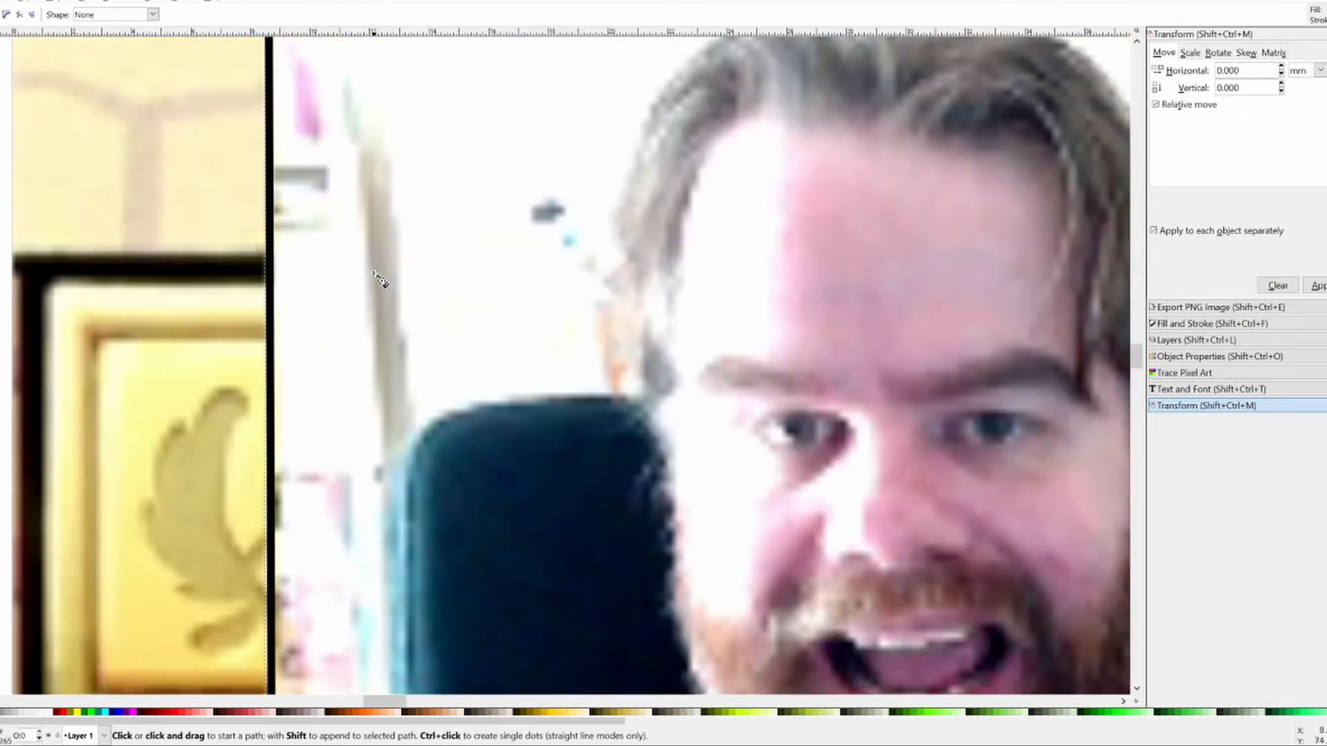
pyautogui.scroll(-3, 379, 280)
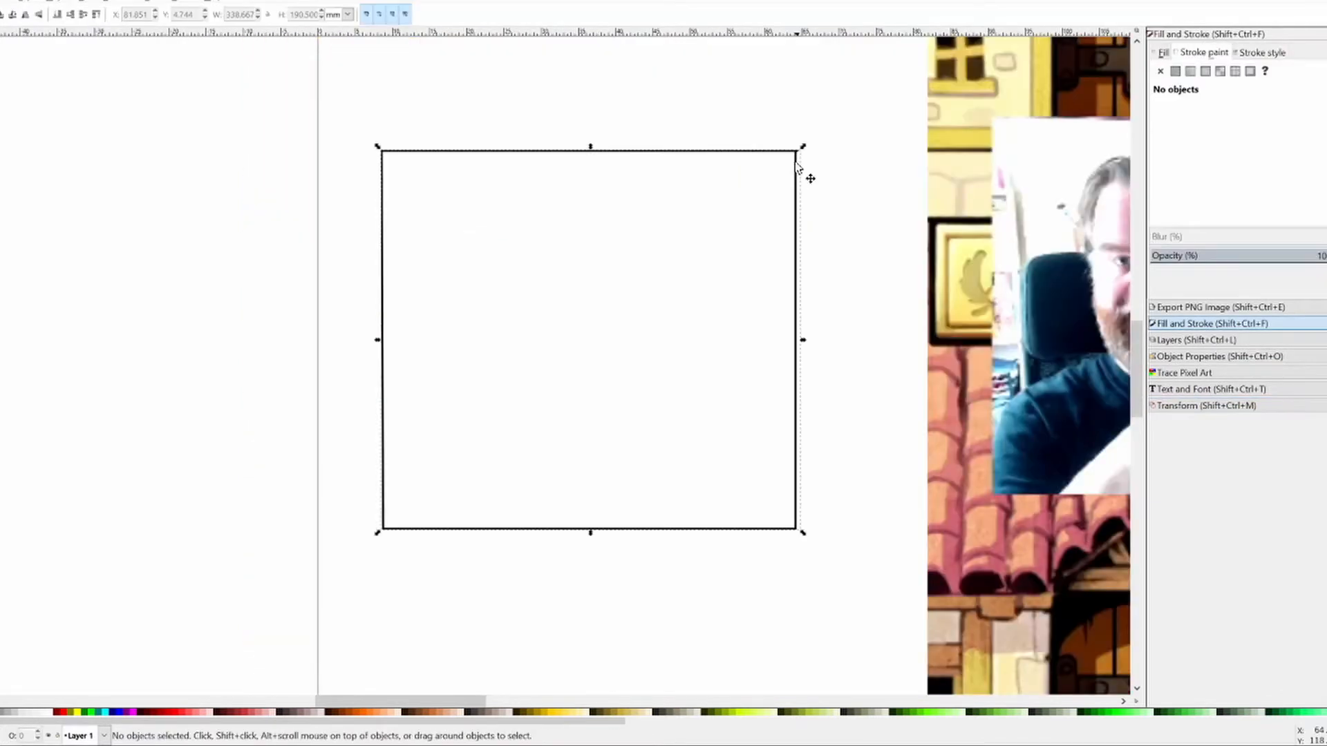
pyautogui.click(802, 165)
pyautogui.scroll(4, 802, 166)
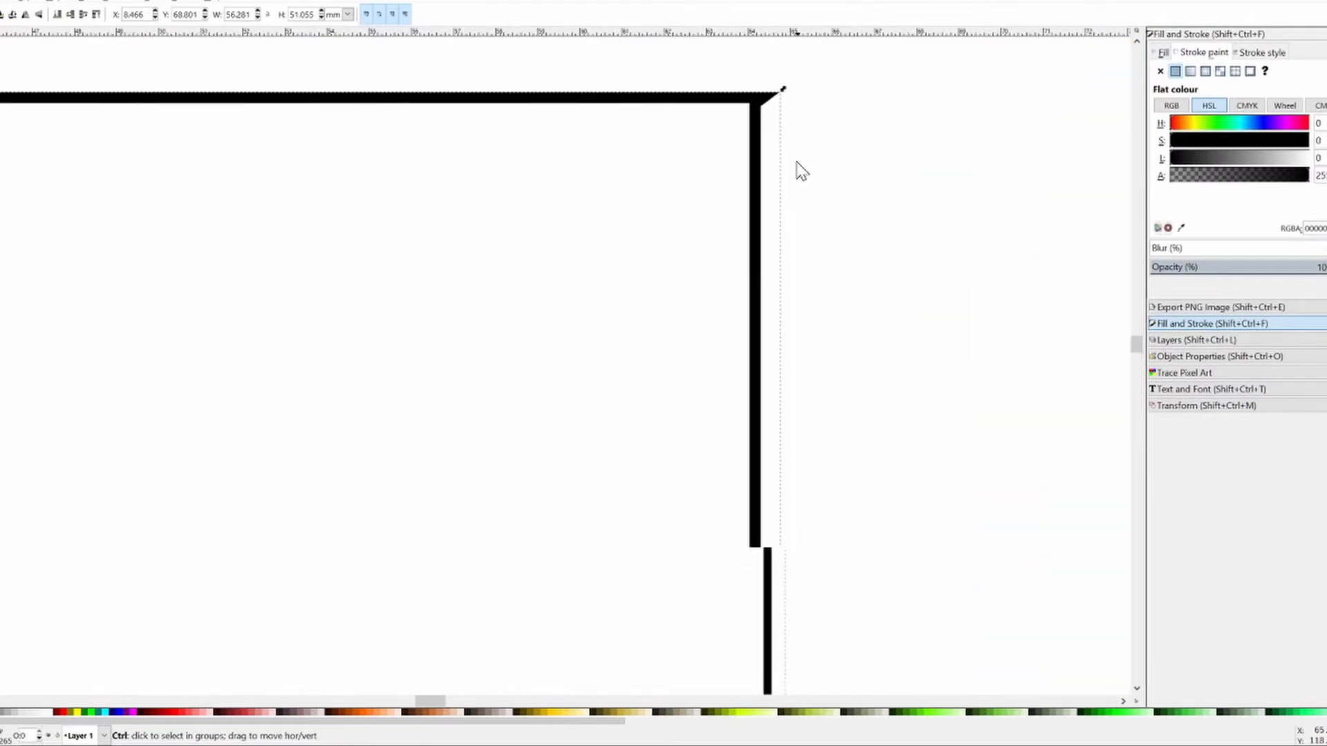
pyautogui.scroll(-3, 800, 190)
pyautogui.scroll(2, 804, 195)
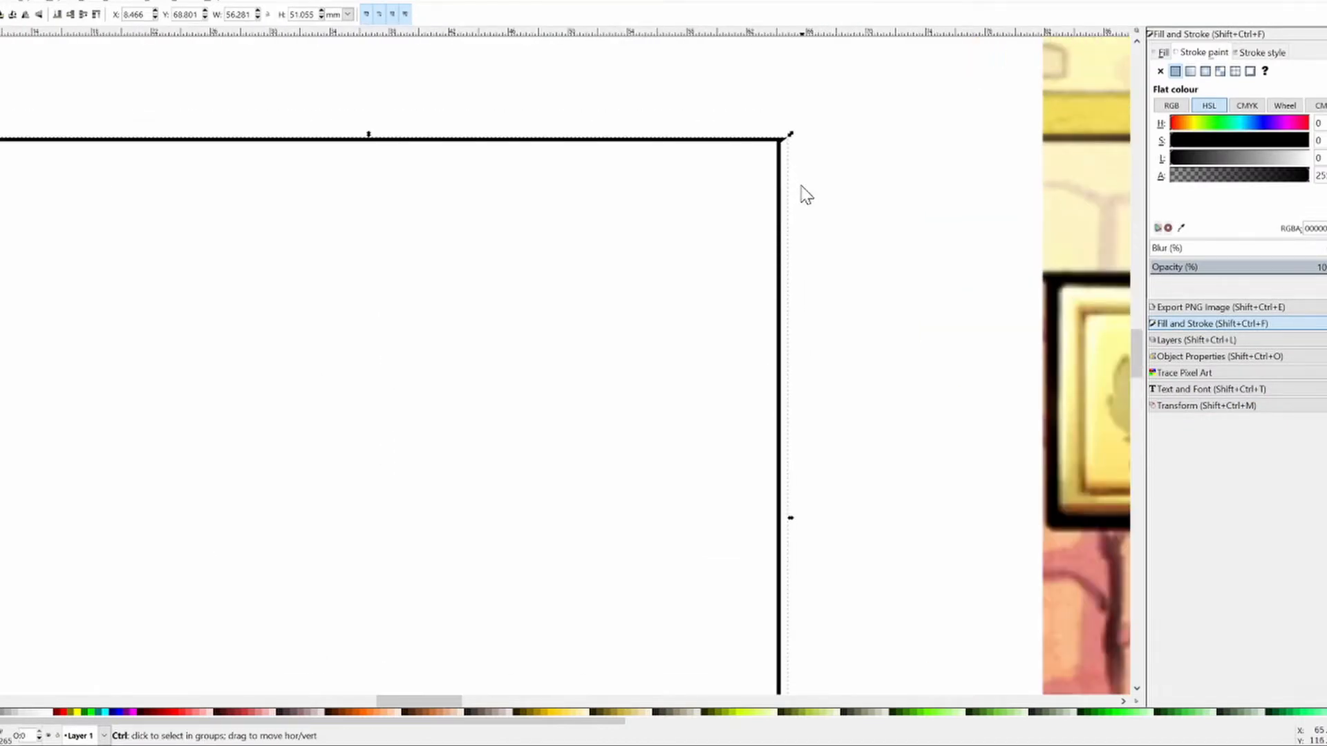
pyautogui.scroll(1, 802, 196)
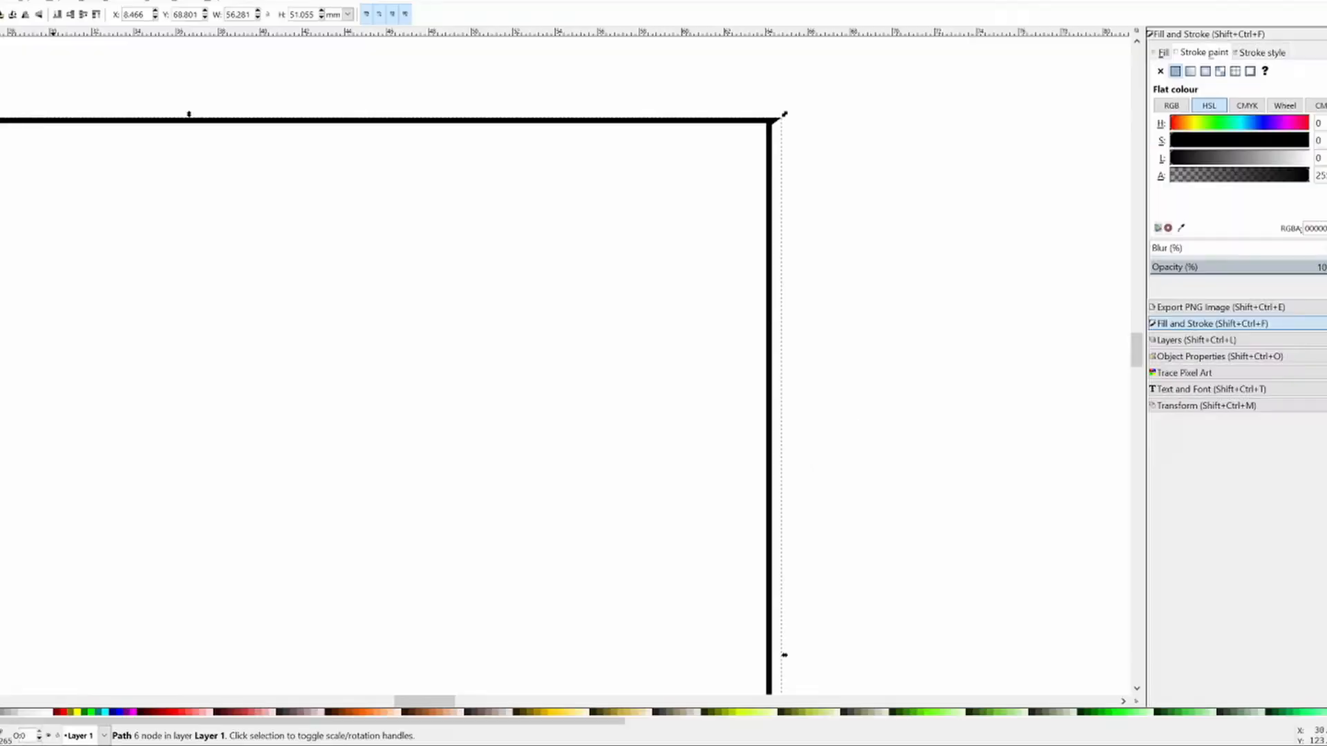
pyautogui.click(116, 311)
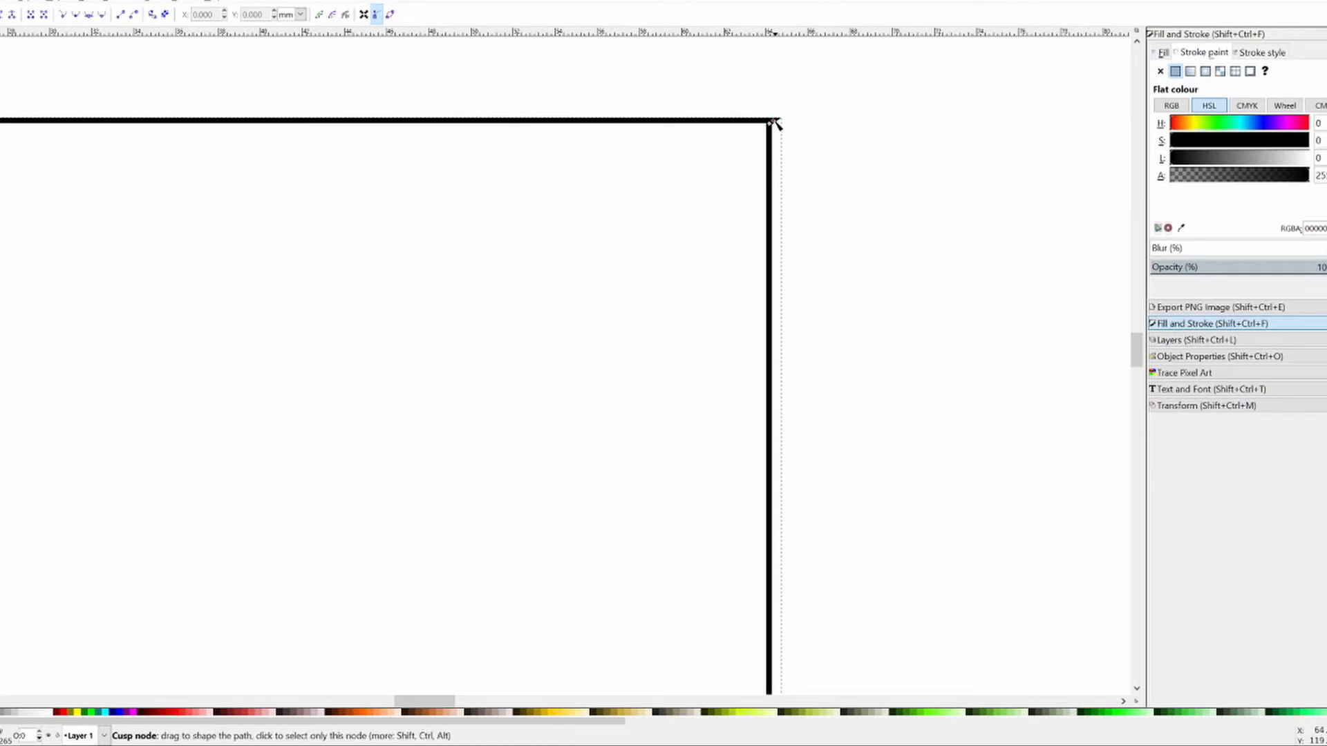
pyautogui.moveTo(774, 123); pyautogui.dragTo(770, 126)
# - Move the outline's lower-left corner node to X 8.596, Y 68.933 mm to straighten its edges
pyautogui.moveTo(437, 260); pyautogui.dragTo(922, 253)
pyautogui.scroll(-1, 446, 377)
pyautogui.scroll(-5, 448, 379)
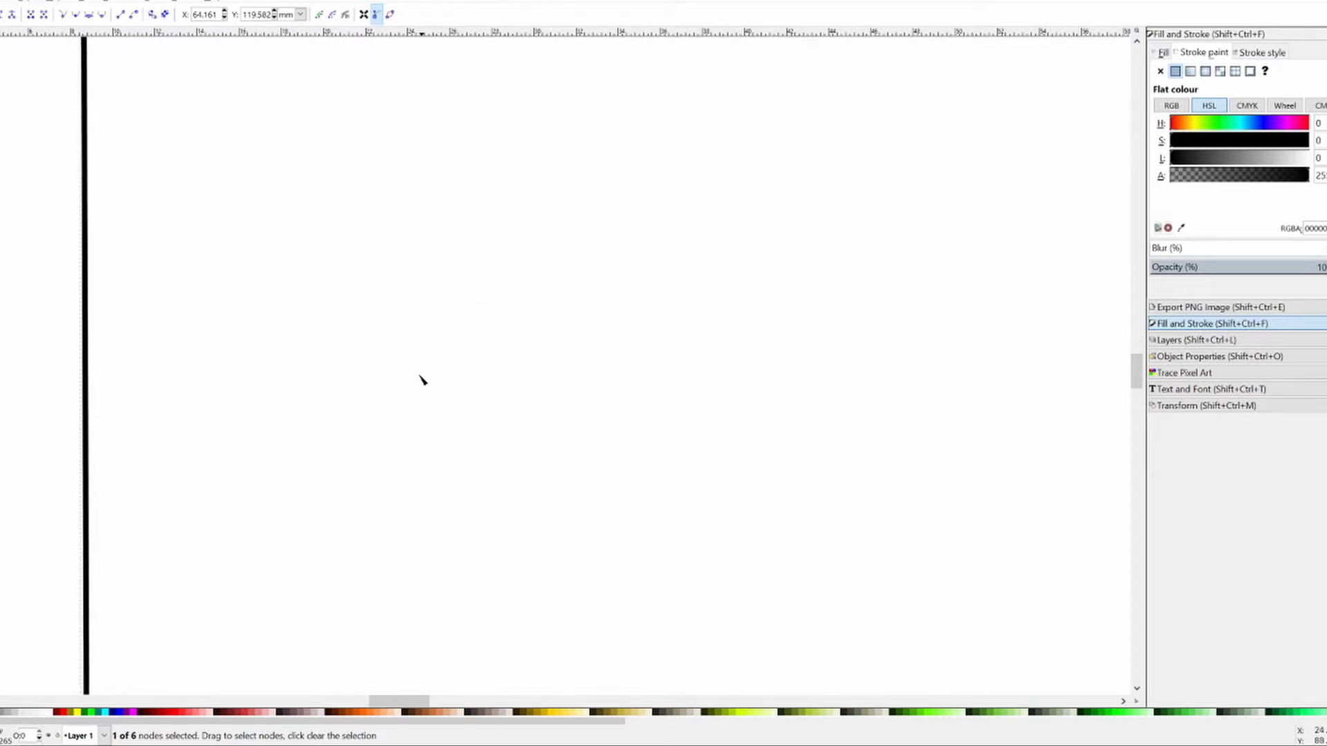
pyautogui.scroll(-4, 426, 375)
pyautogui.moveTo(660, 440); pyautogui.dragTo(718, 424)
pyautogui.moveTo(307, 389); pyautogui.dragTo(464, 408)
pyautogui.scroll(5, 338, 566)
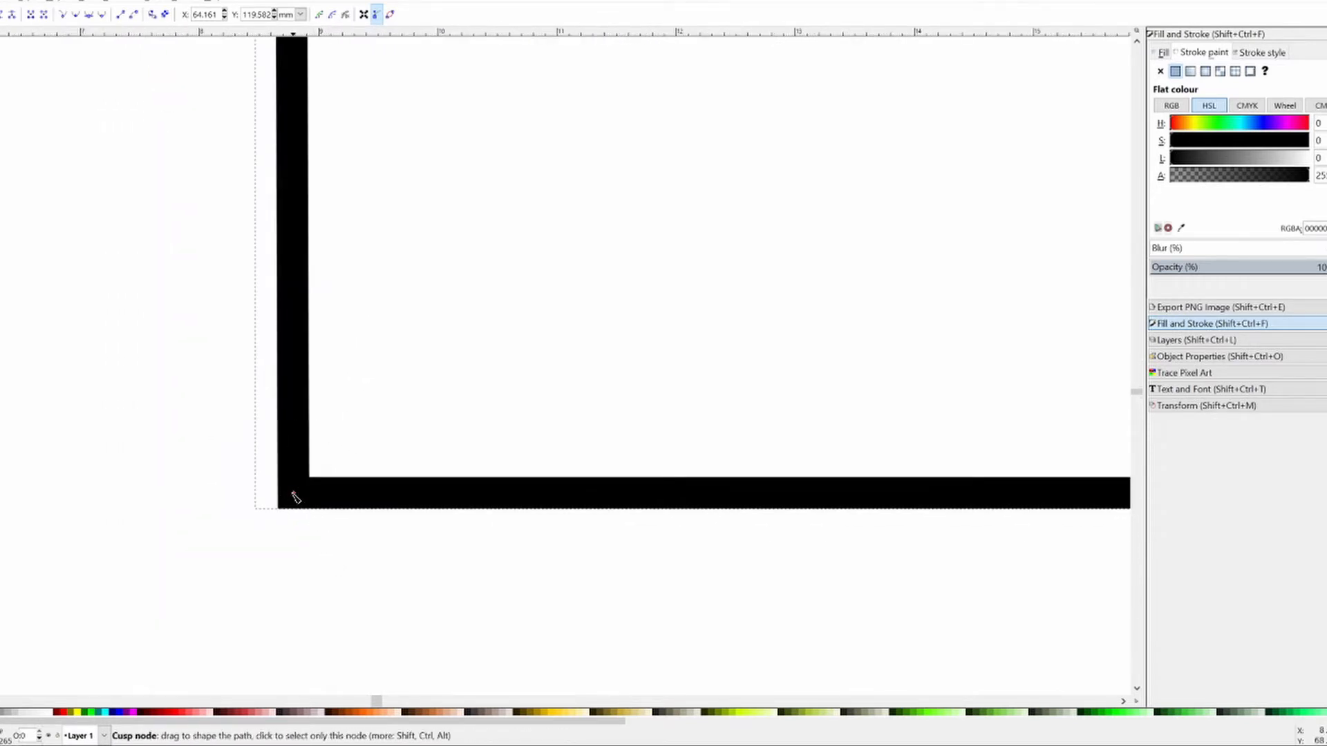
pyautogui.moveTo(295, 498); pyautogui.dragTo(271, 496)
# - Align the outline's lower-right corner node at X 64.161, Y 68.933 mm
pyautogui.scroll(-4, 468, 366)
pyautogui.scroll(-3, 548, 329)
pyautogui.moveTo(799, 179); pyautogui.dragTo(444, 426)
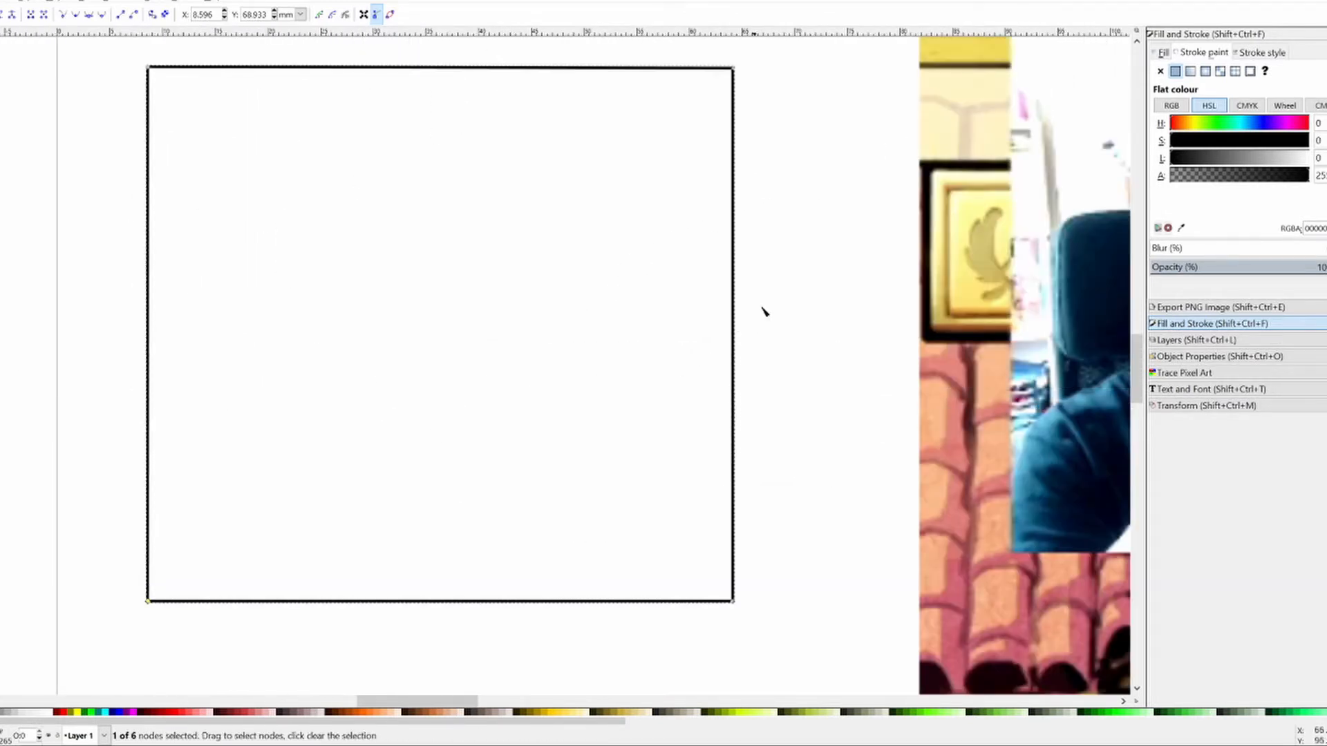
pyautogui.scroll(3, 729, 341)
pyautogui.scroll(5, 729, 341)
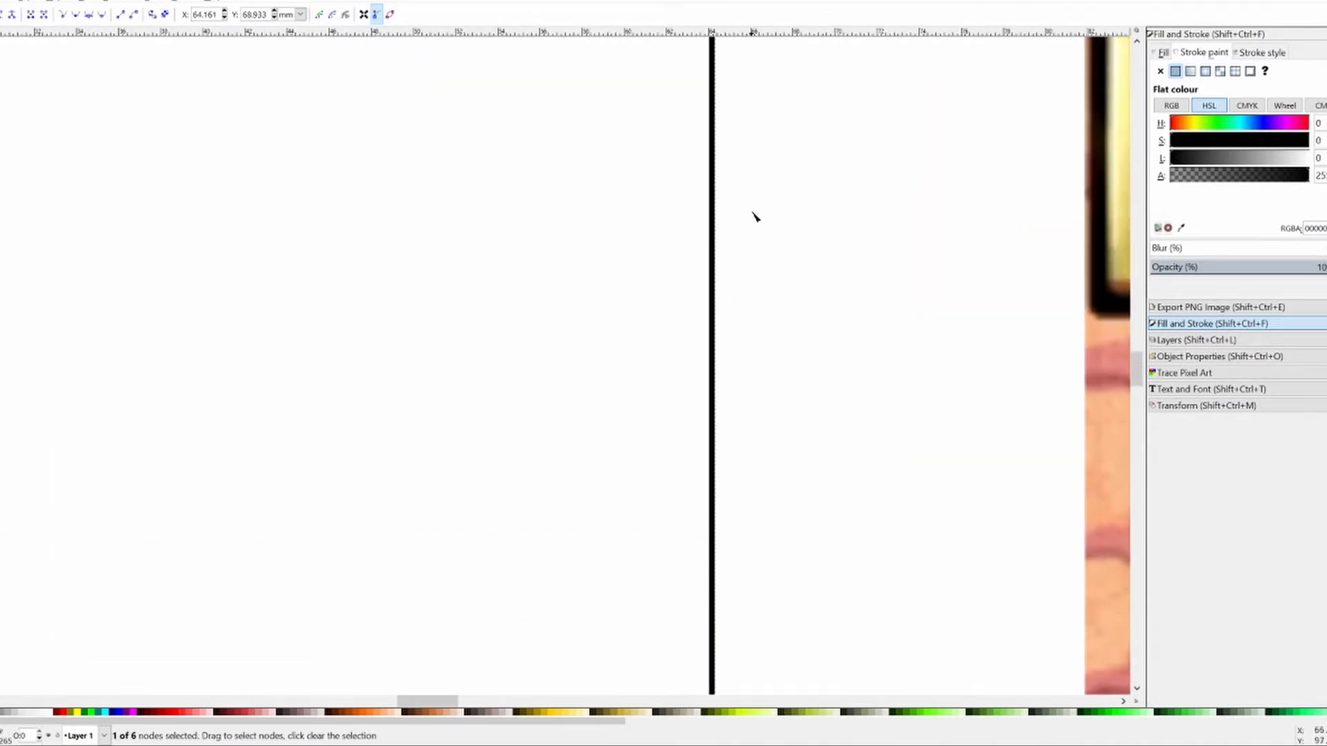
pyautogui.scroll(-3, 753, 207)
pyautogui.scroll(1, 753, 205)
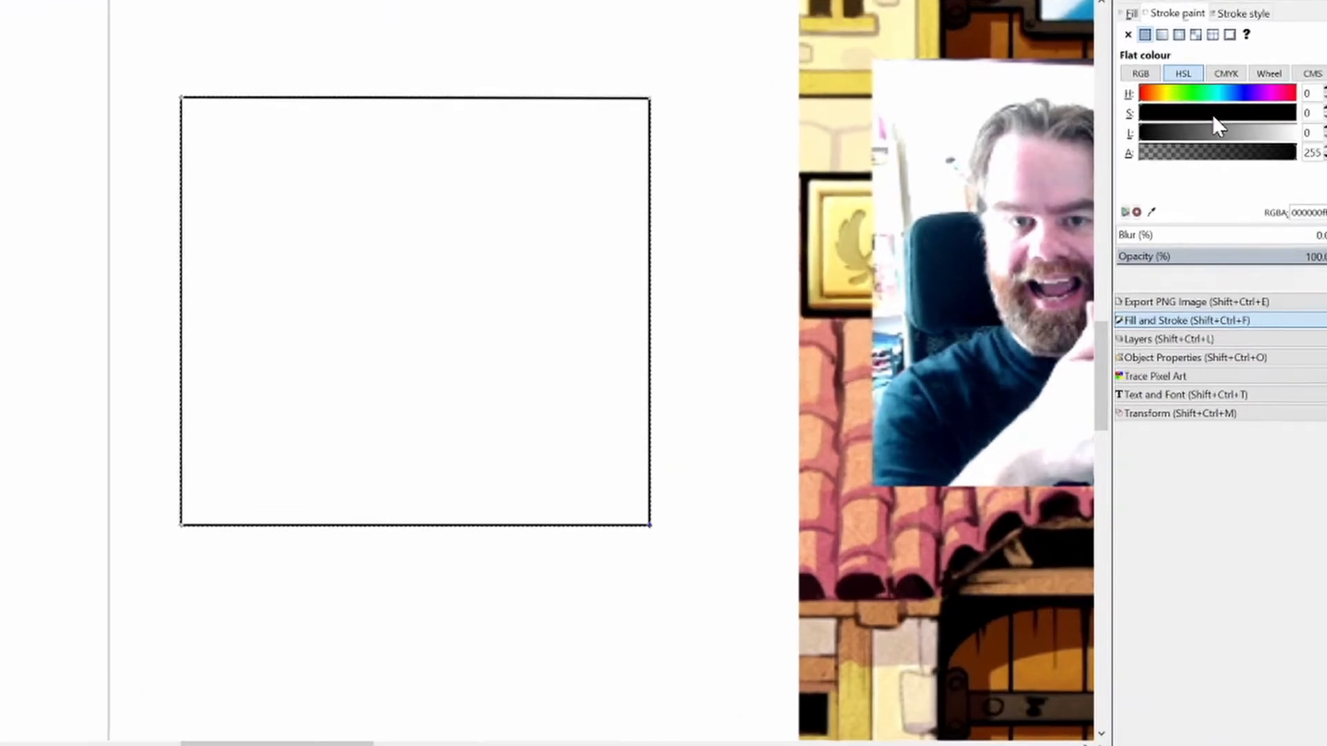
# - Thicken the outline's stroke to a width of about 1.5 mm
pyautogui.moveTo(1237, 158); pyautogui.dragTo(1171, 159)
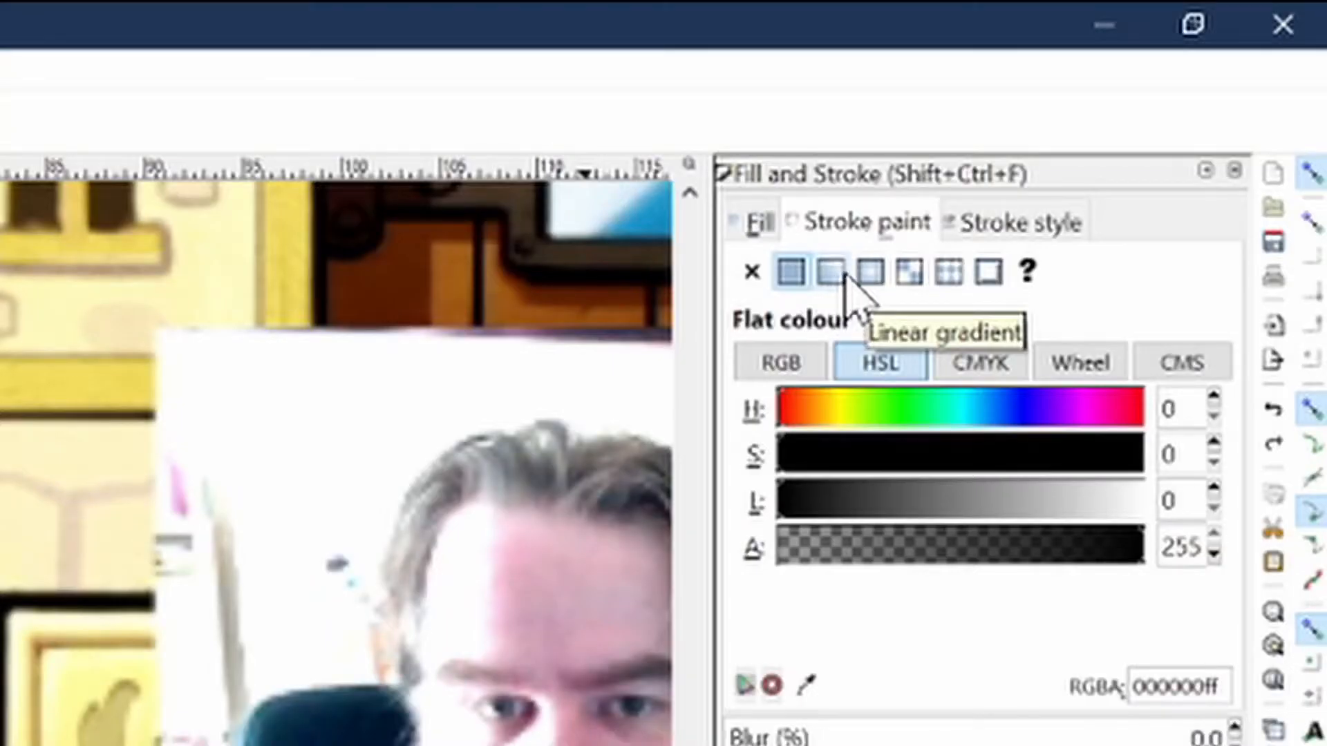
pyautogui.click(1001, 229)
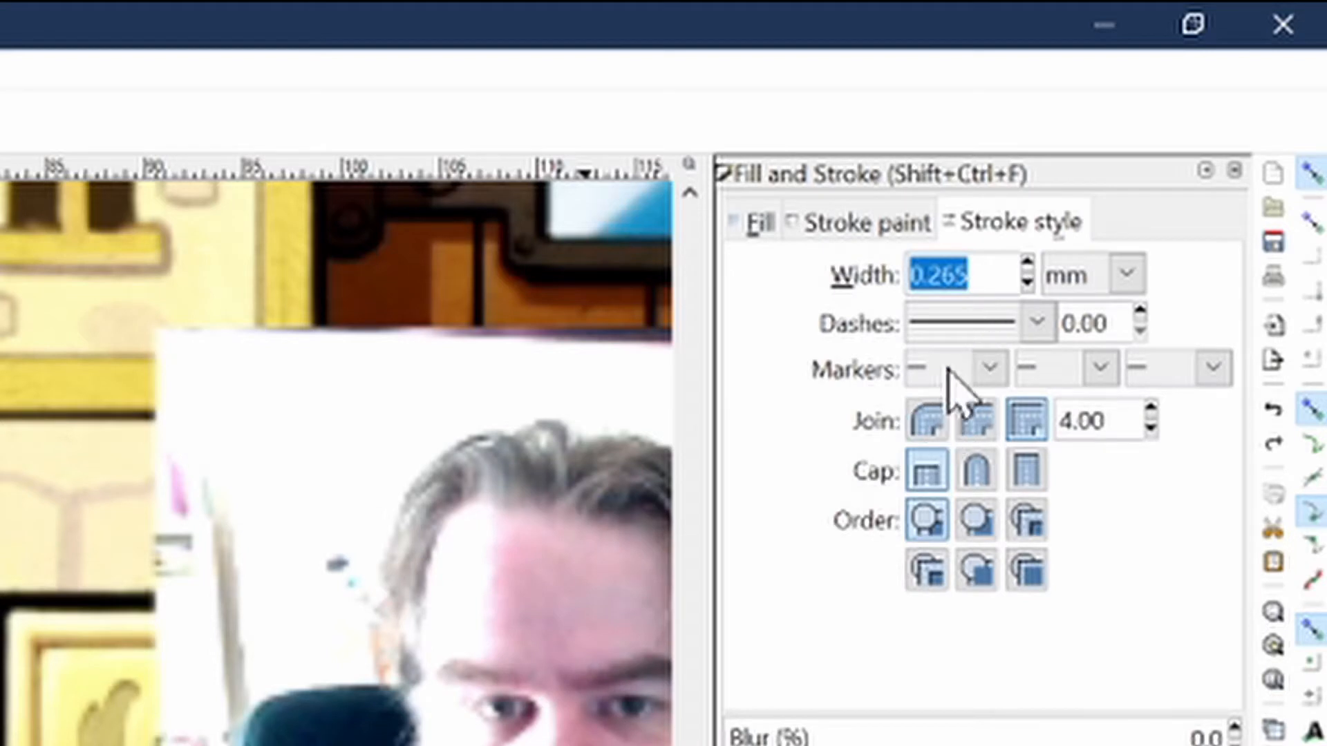
pyautogui.click(1027, 263)
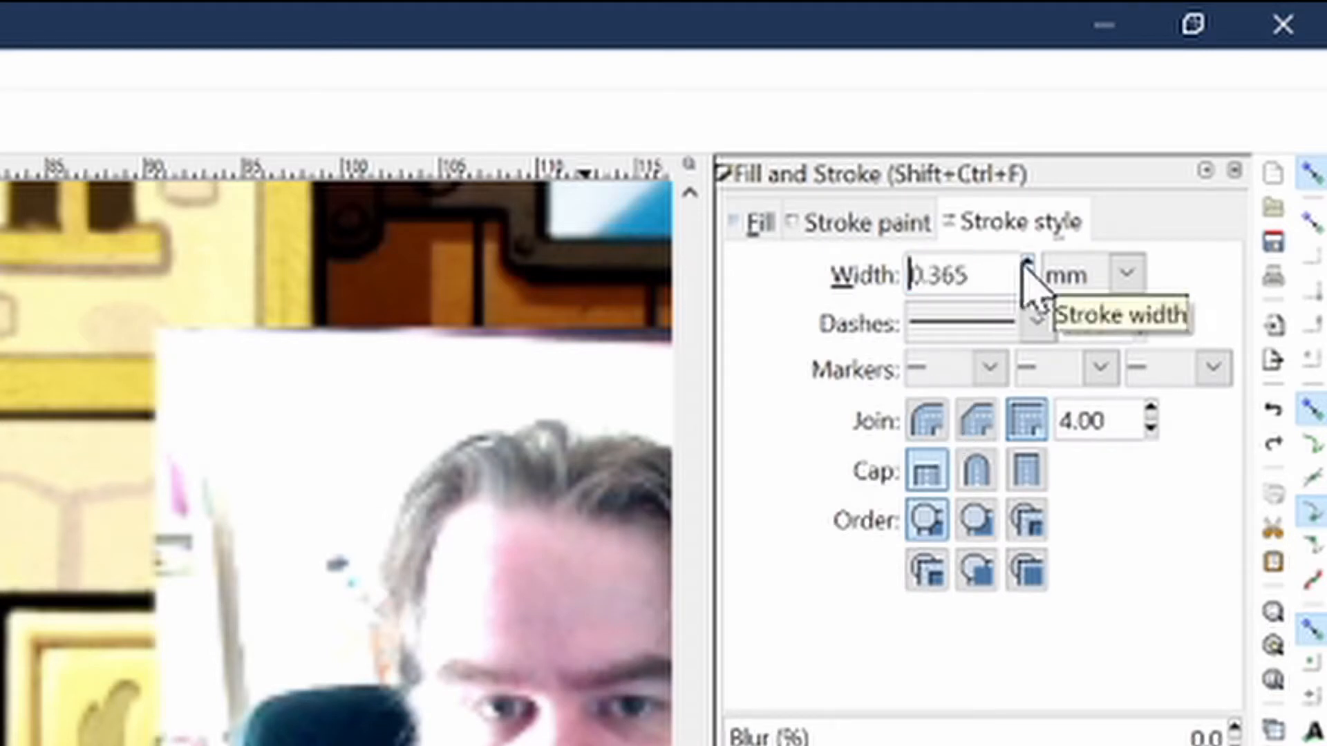
pyautogui.click(1027, 263)
pyautogui.click(1027, 262)
pyautogui.click(1229, 126)
pyautogui.click(1230, 126)
pyautogui.click(1229, 126)
pyautogui.click(1230, 126)
pyautogui.click(1229, 126)
pyautogui.click(1229, 125)
pyautogui.click(1230, 127)
pyautogui.click(1230, 127)
pyautogui.click(1230, 128)
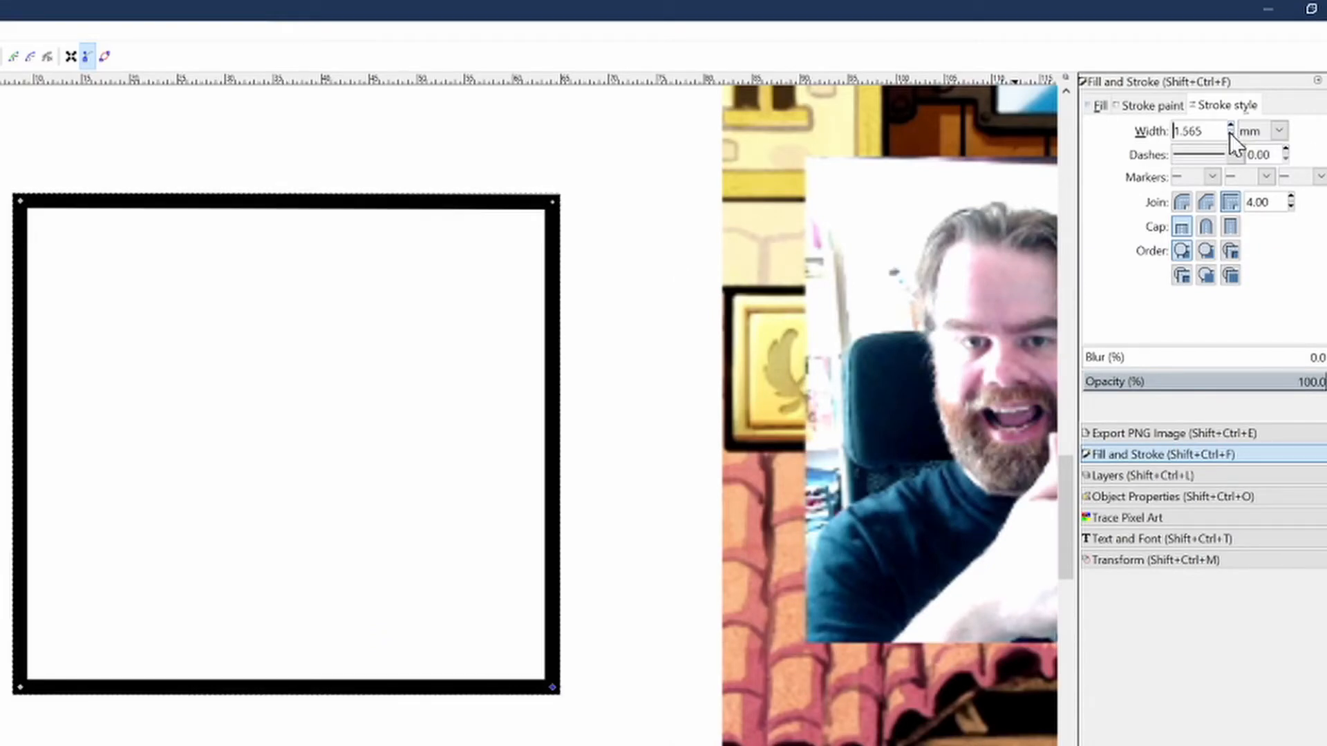
# - Give the outline round joins and round caps, and increase its stroke width further
pyautogui.click(1179, 205)
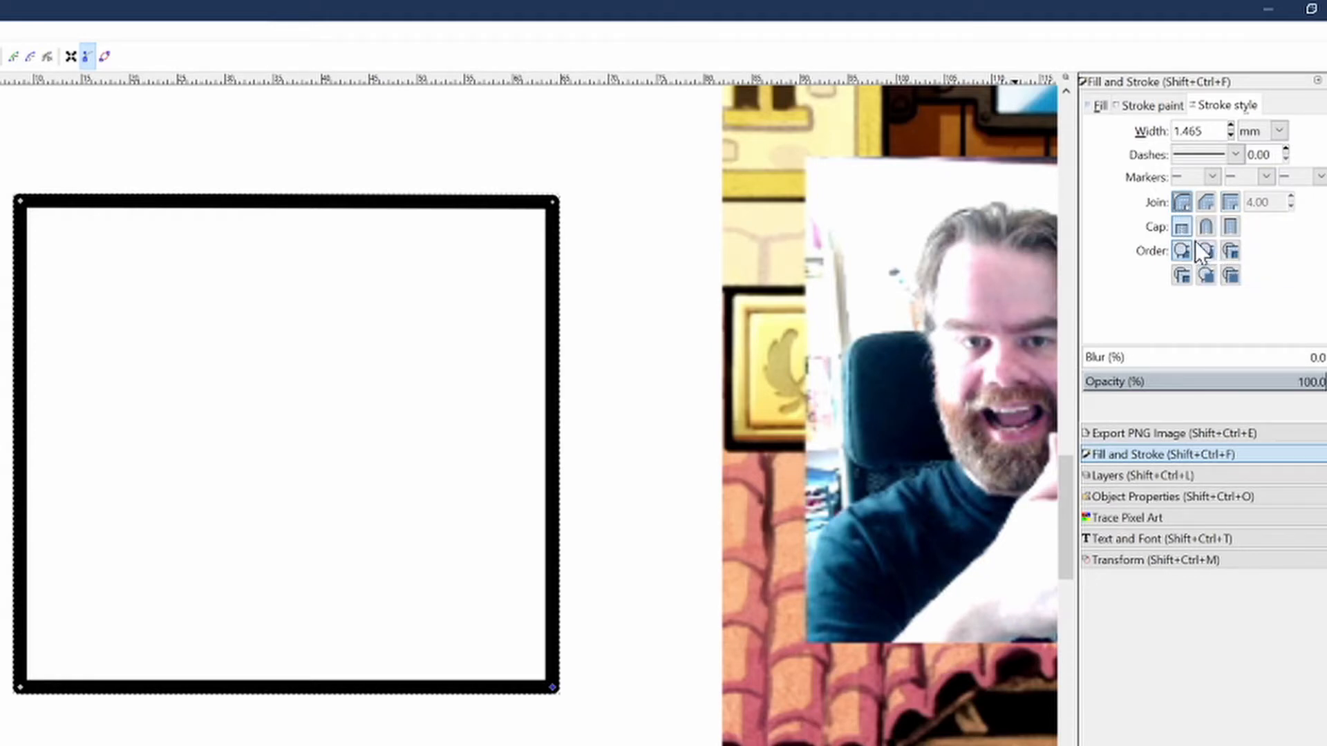
pyautogui.click(1205, 227)
pyautogui.click(1180, 202)
pyautogui.click(1230, 127)
pyautogui.click(1230, 126)
pyautogui.click(1230, 126)
pyautogui.click(1230, 127)
pyautogui.click(1230, 126)
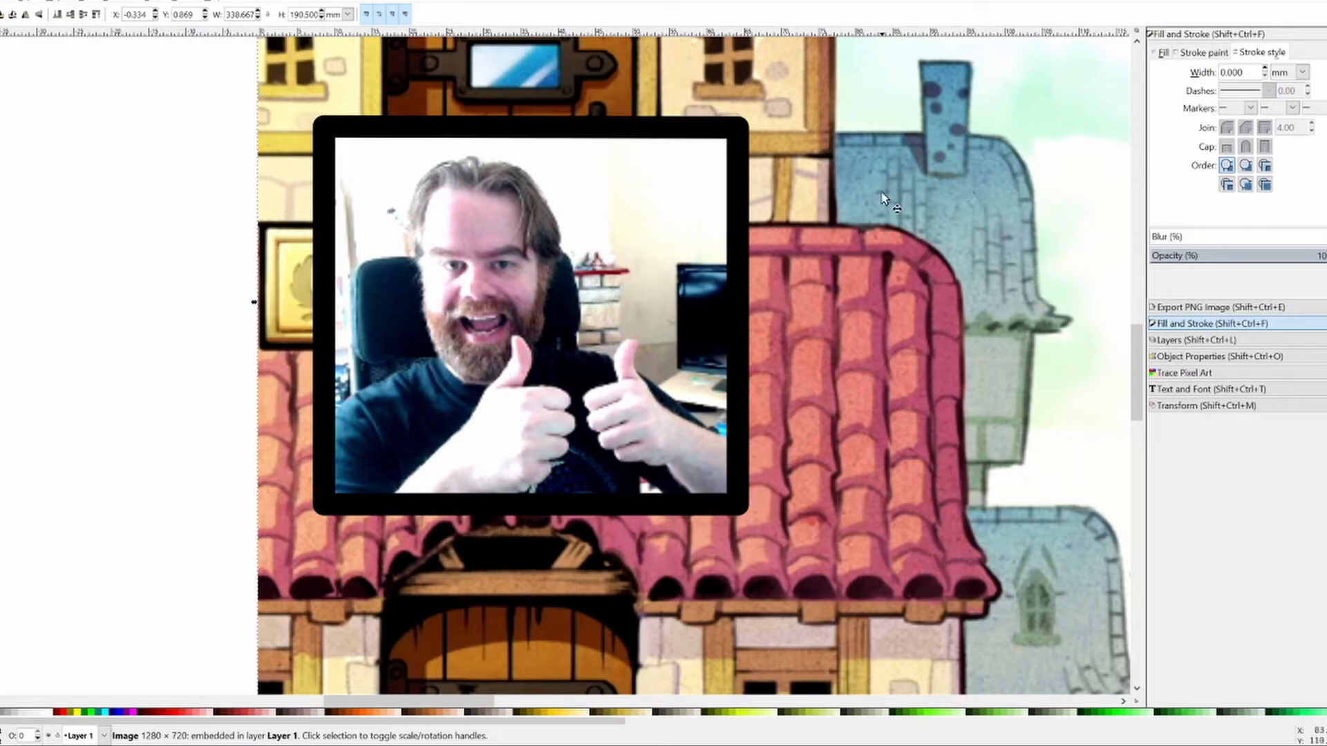
# - Set the webcam frame's stroke to a flat white by raising its lightness to the maximum
pyautogui.click(1203, 53)
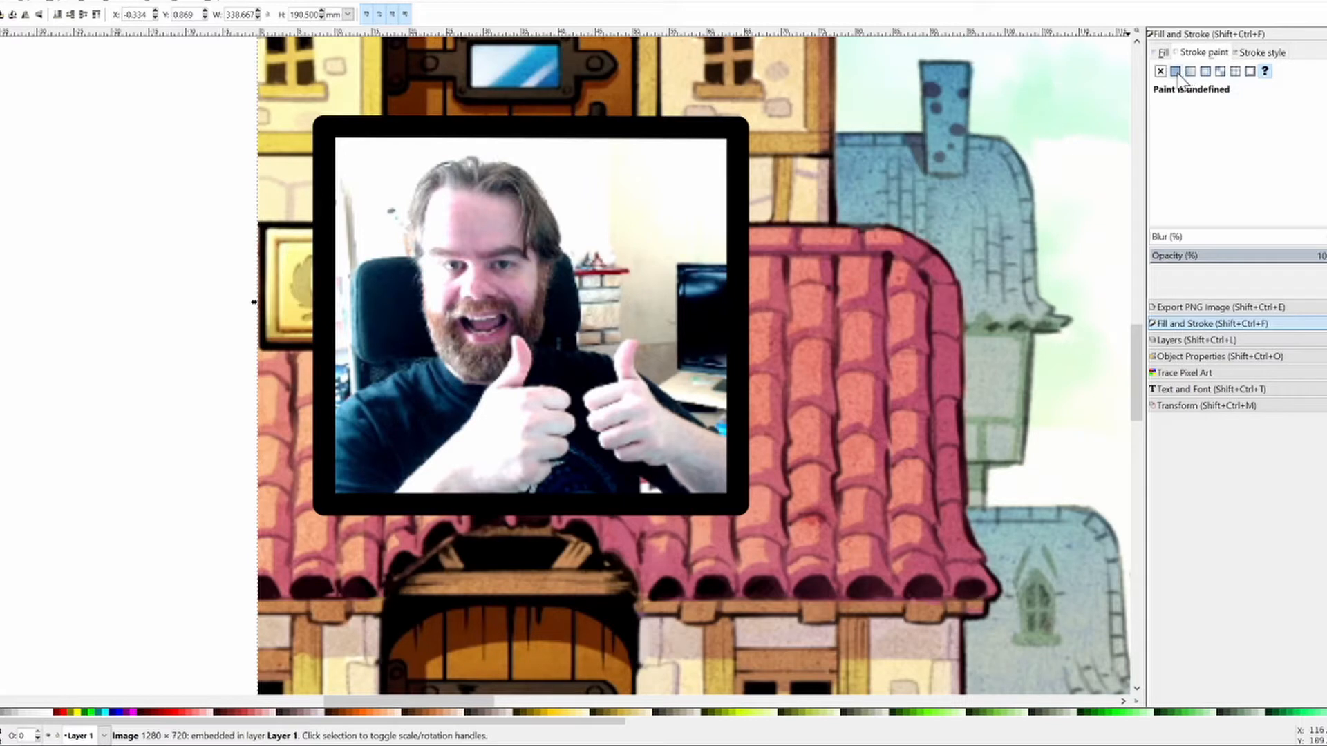
pyautogui.click(740, 204)
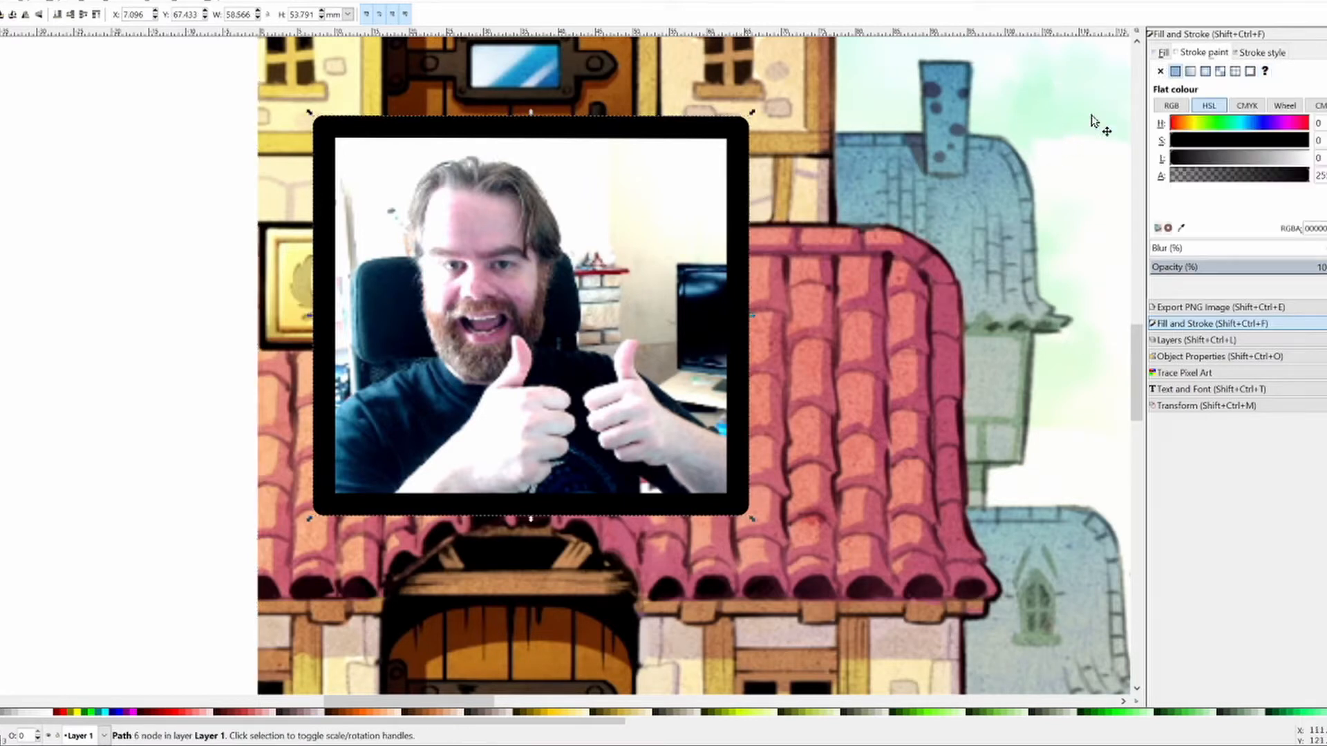
pyautogui.moveTo(1226, 160); pyautogui.dragTo(1322, 161)
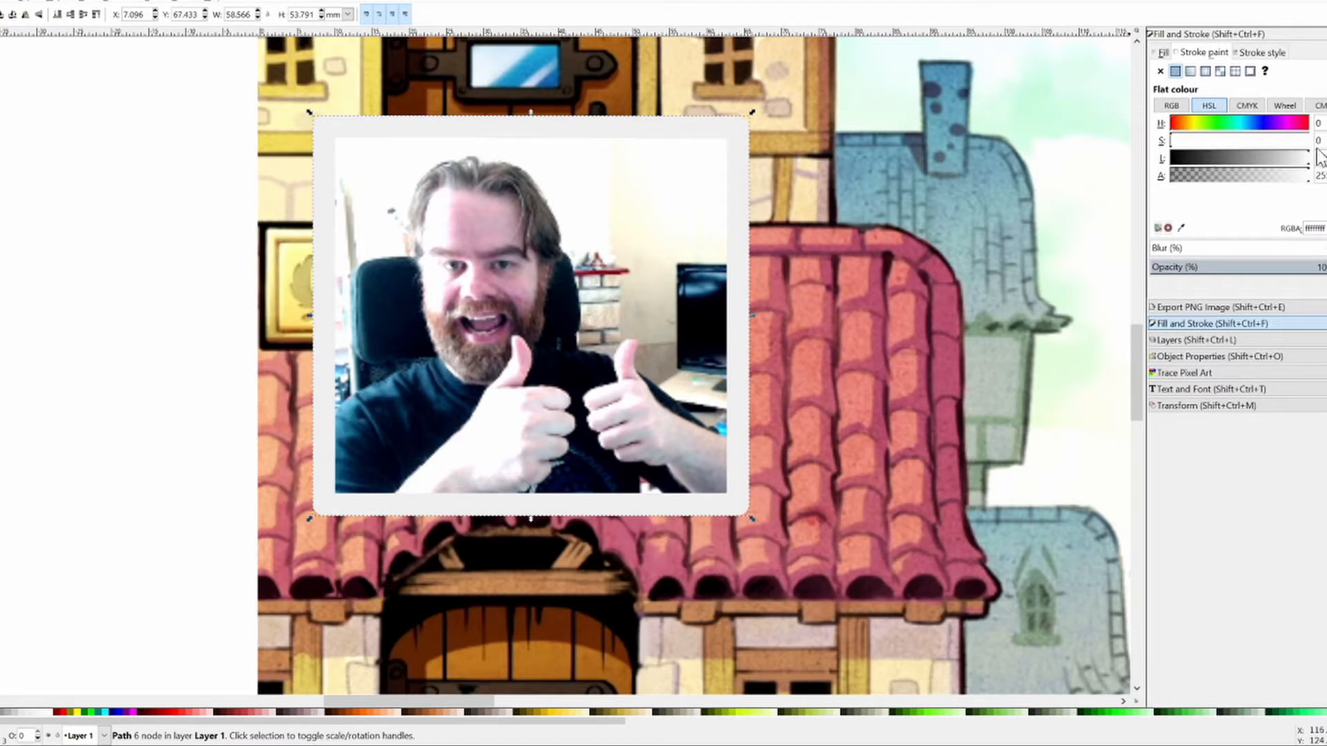
# - Move the screenshot clear of the frame and export only the frame selection as path826.png, 691 by 635 pixels at 299.85 dpi
pyautogui.hotkey('ctrl', 'shift', 'e')
pyautogui.moveTo(286, 171)
pyautogui.mouseDown()
pyautogui.moveTo(782, 194)
pyautogui.moveTo(919, 183)
pyautogui.moveTo(943, 165)
pyautogui.mouseUp()
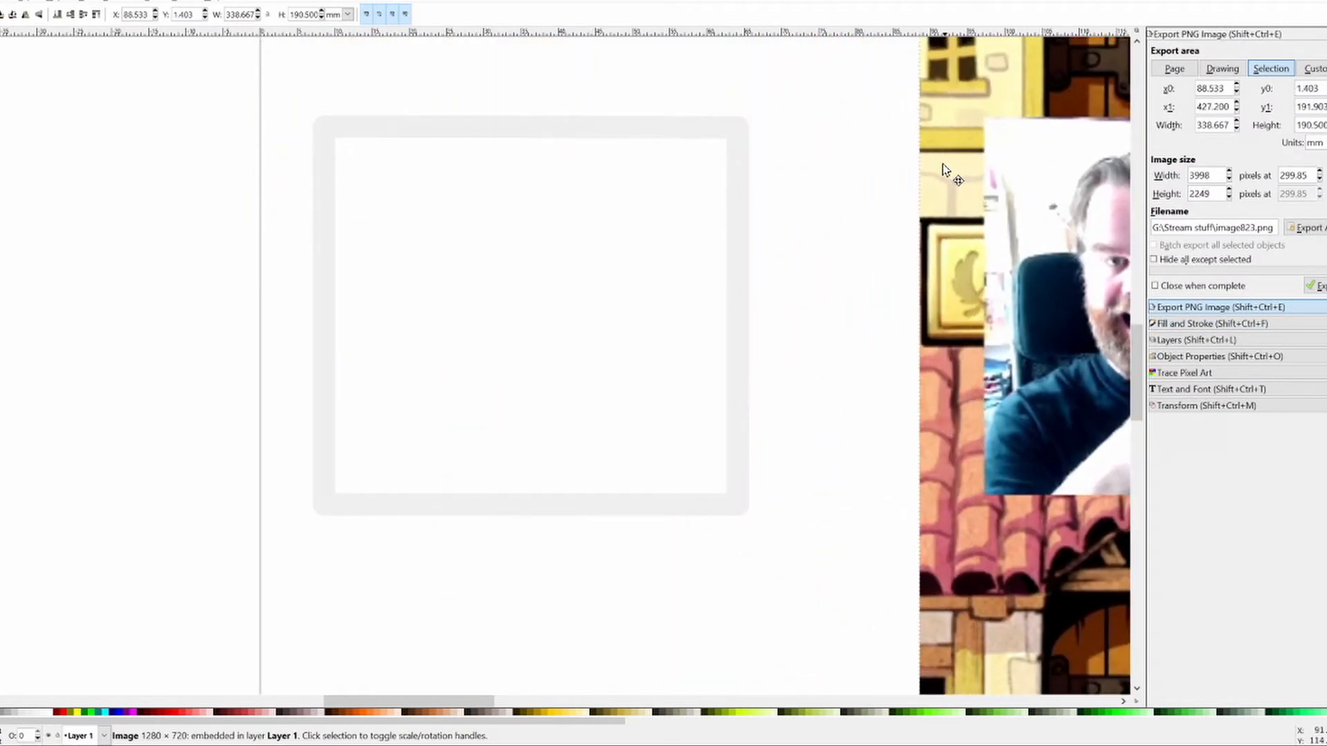
pyautogui.click(734, 161)
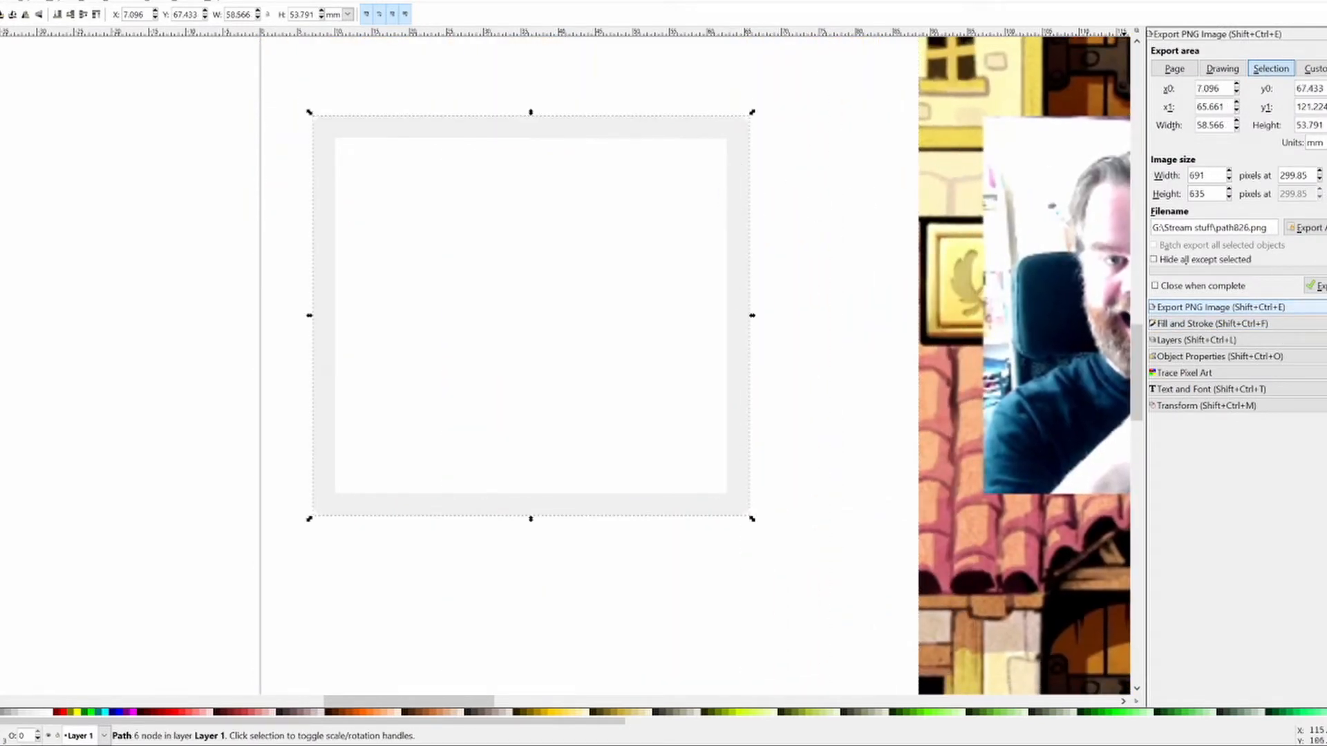
pyautogui.click(1313, 285)
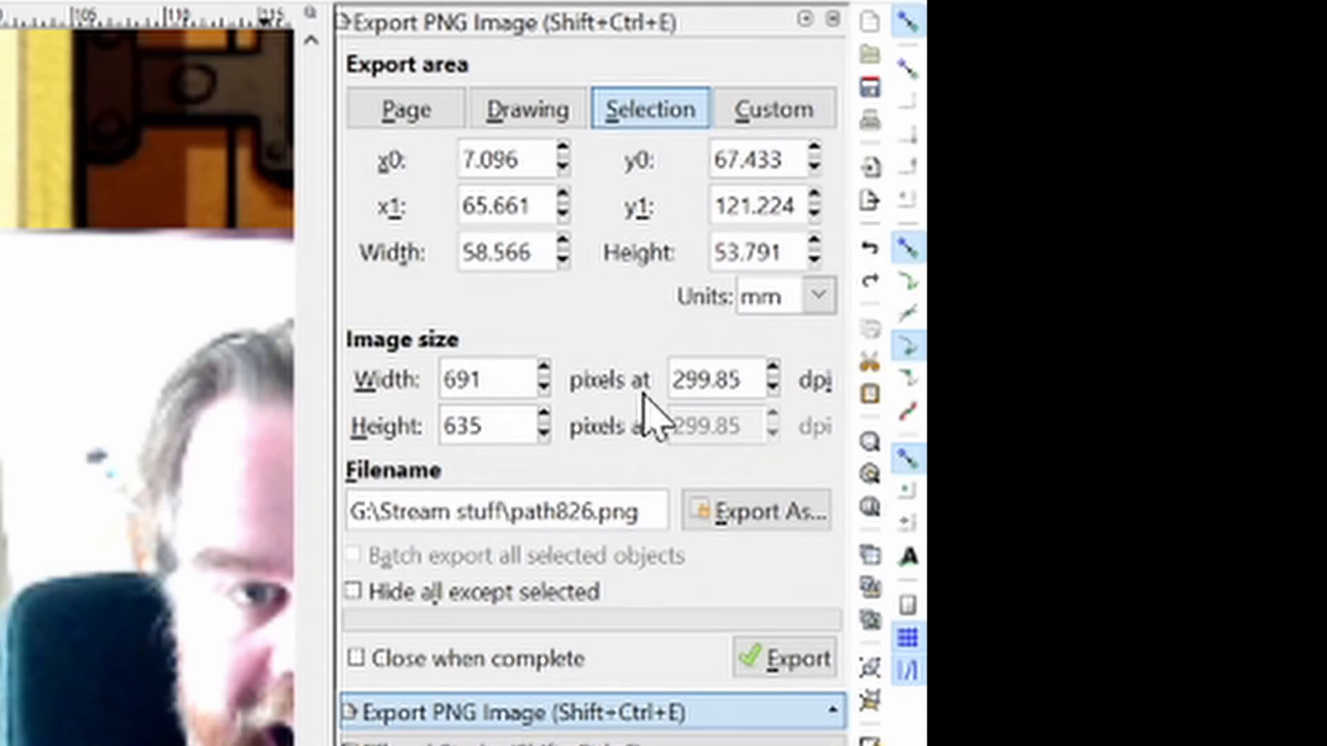
pyautogui.moveTo(743, 379); pyautogui.dragTo(631, 415)
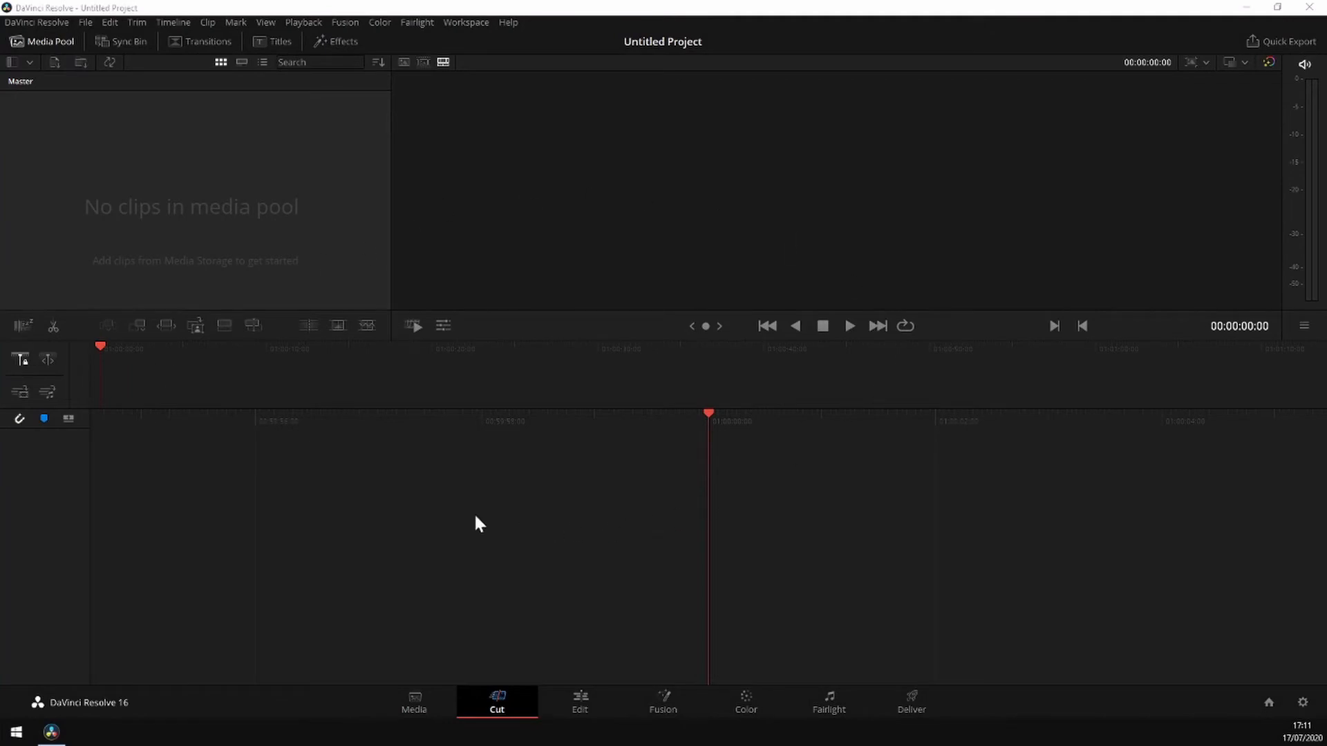
# - Set the project's timeline frame rate to 60 frames per second and save the project settings
pyautogui.click(86, 21)
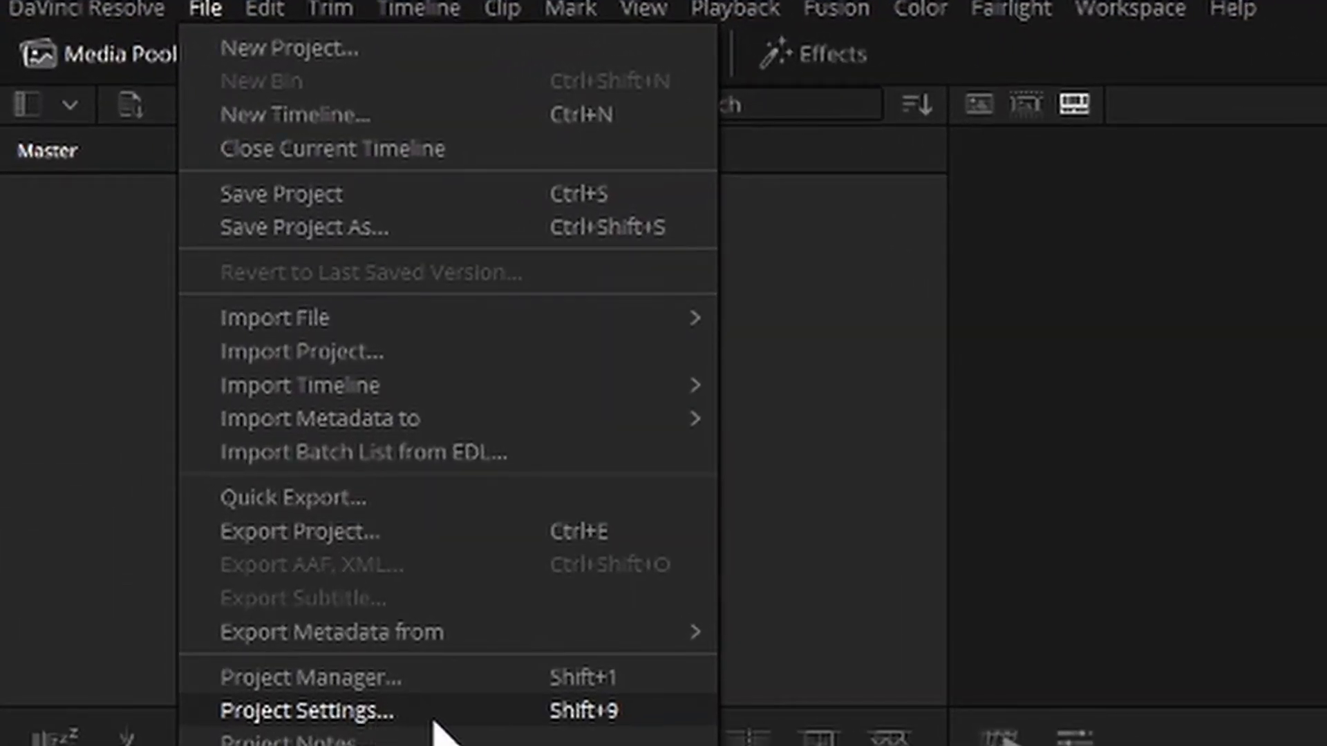
pyautogui.click(435, 720)
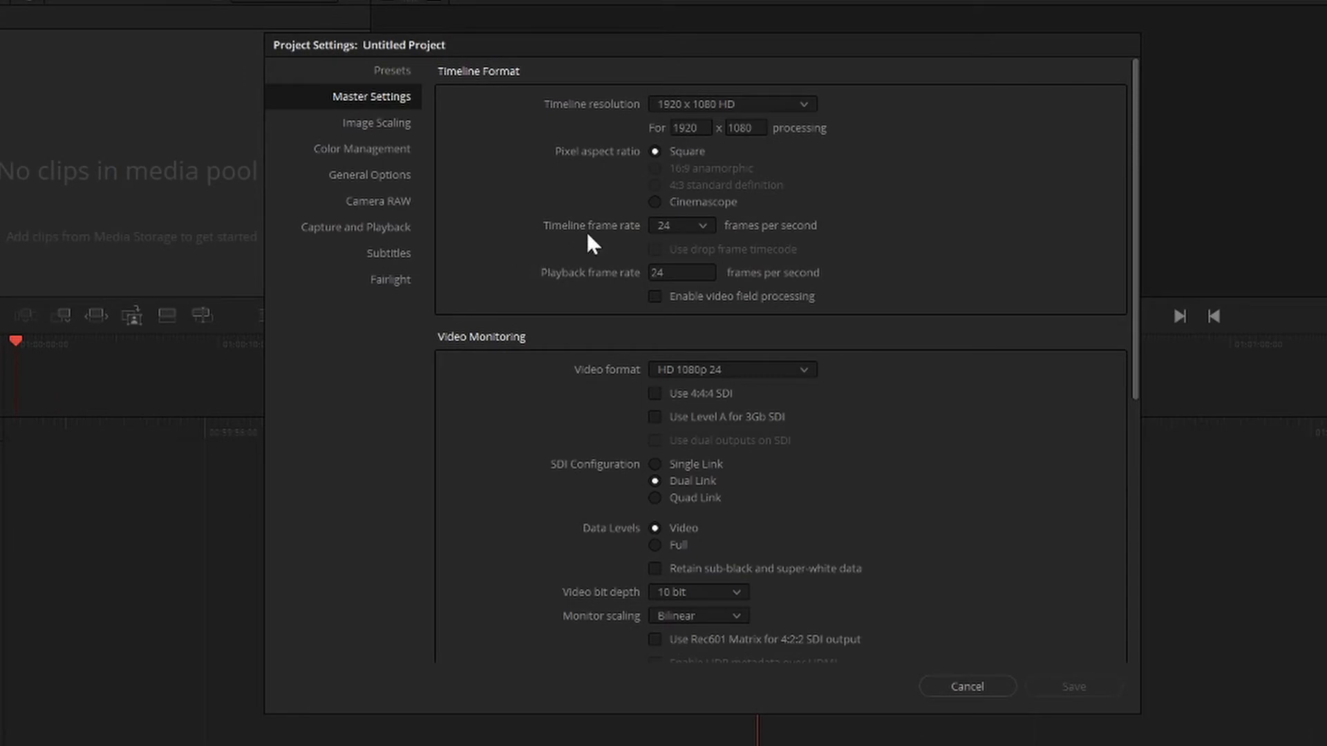
pyautogui.click(696, 226)
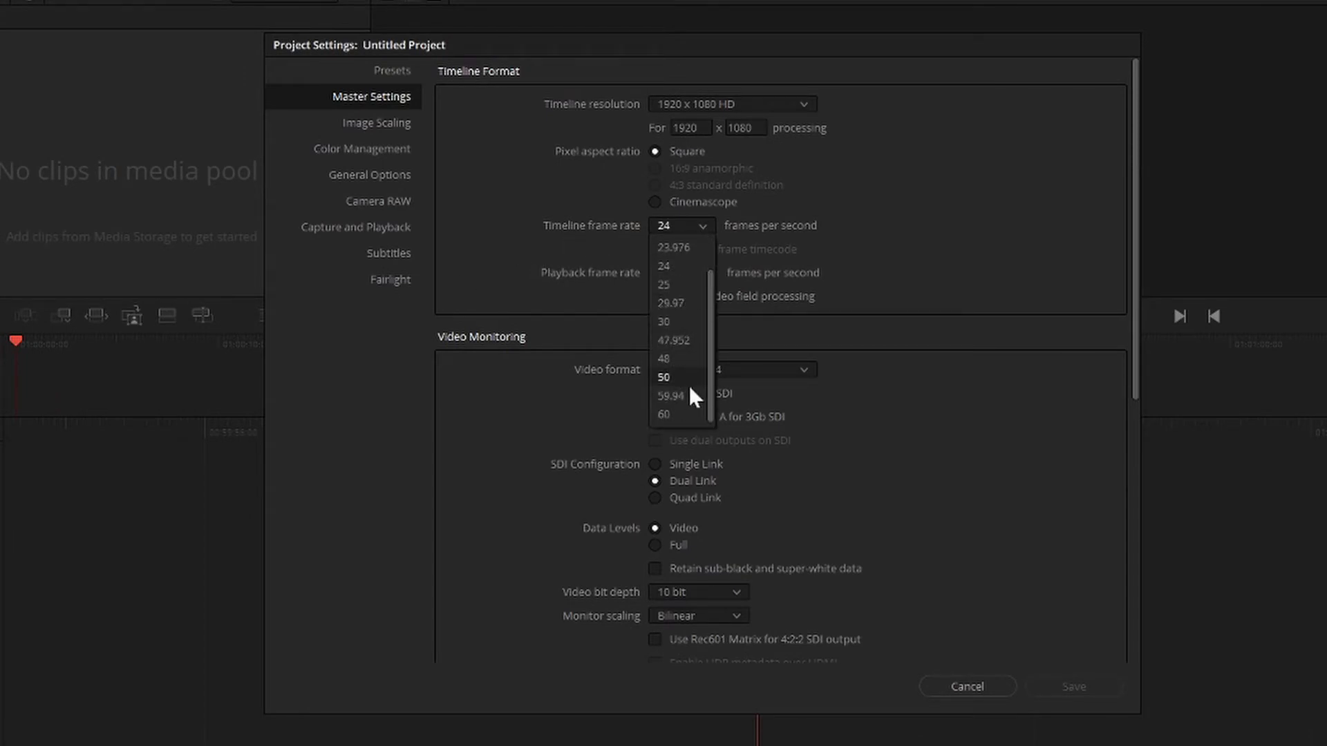
pyautogui.click(681, 415)
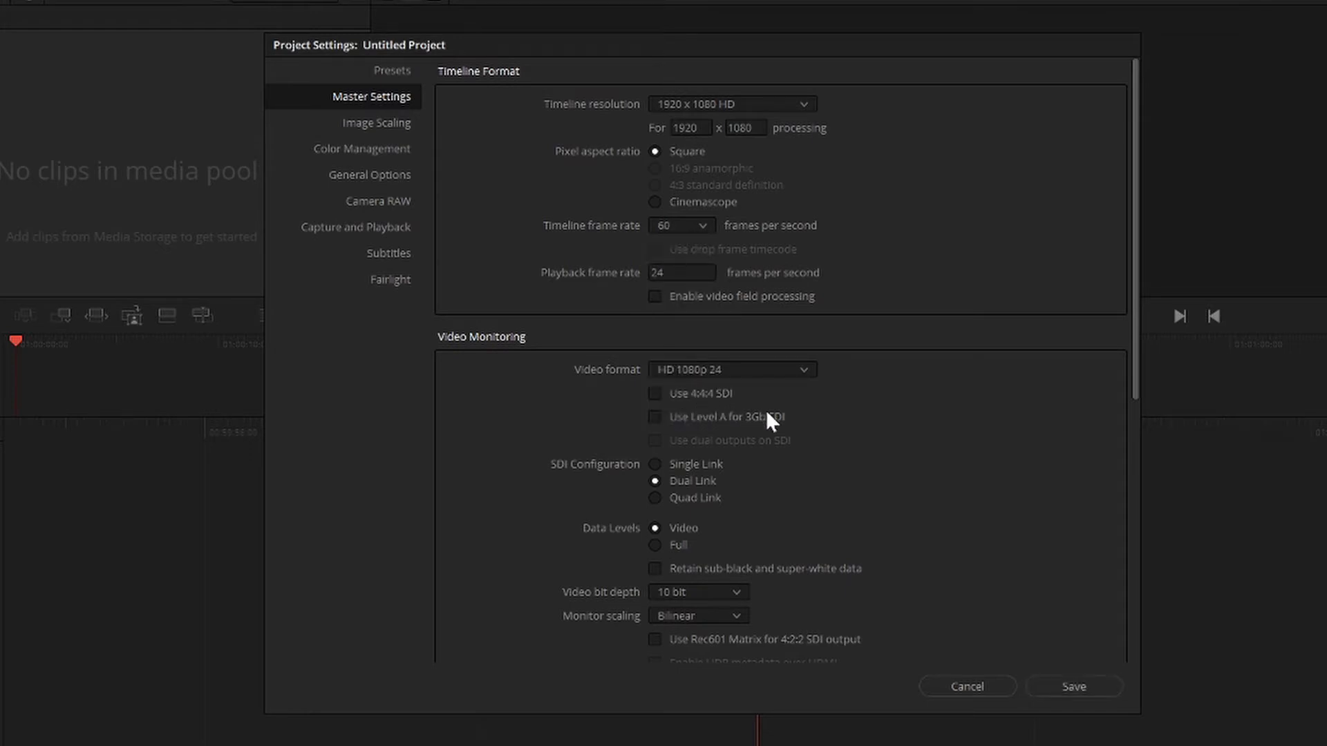
pyautogui.click(1077, 684)
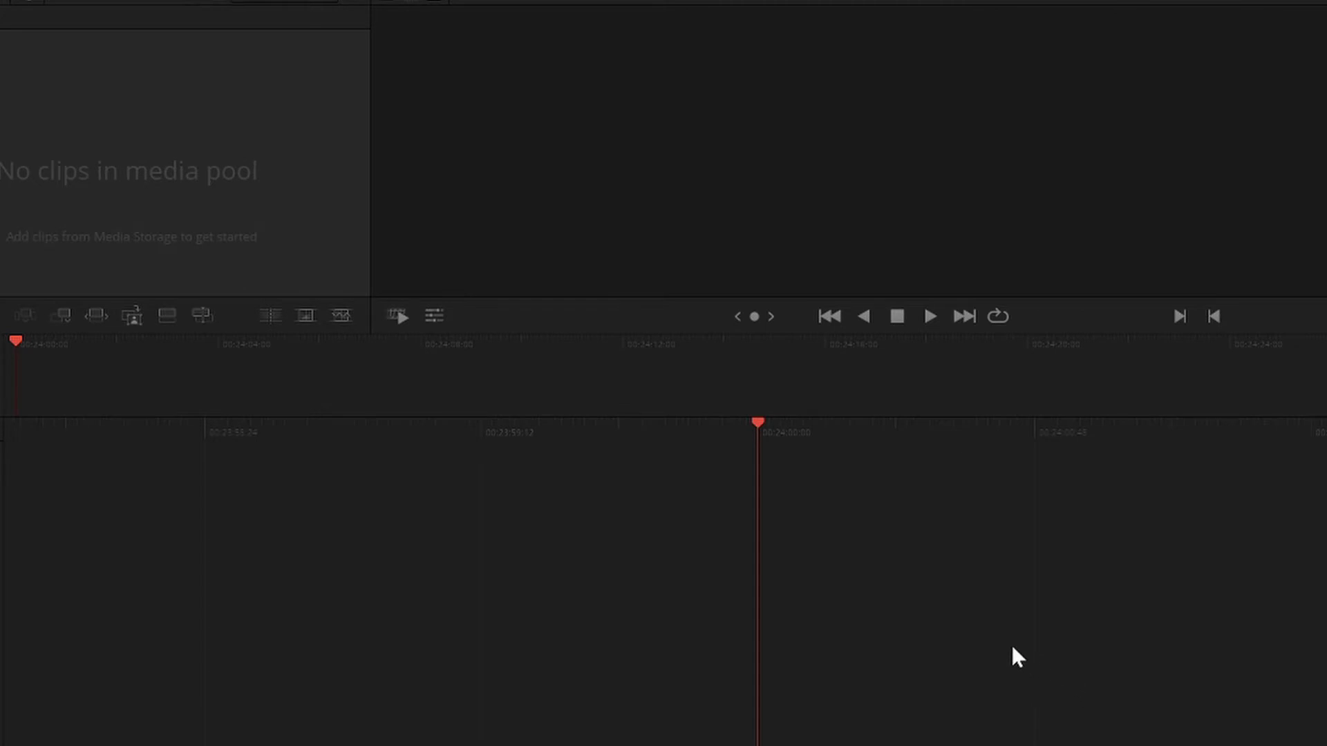
# - Import the exported frame PNG into the media pool and place it at the start of a new timeline on the Edit page
pyautogui.moveTo(0, 359); pyautogui.dragTo(49, 346)
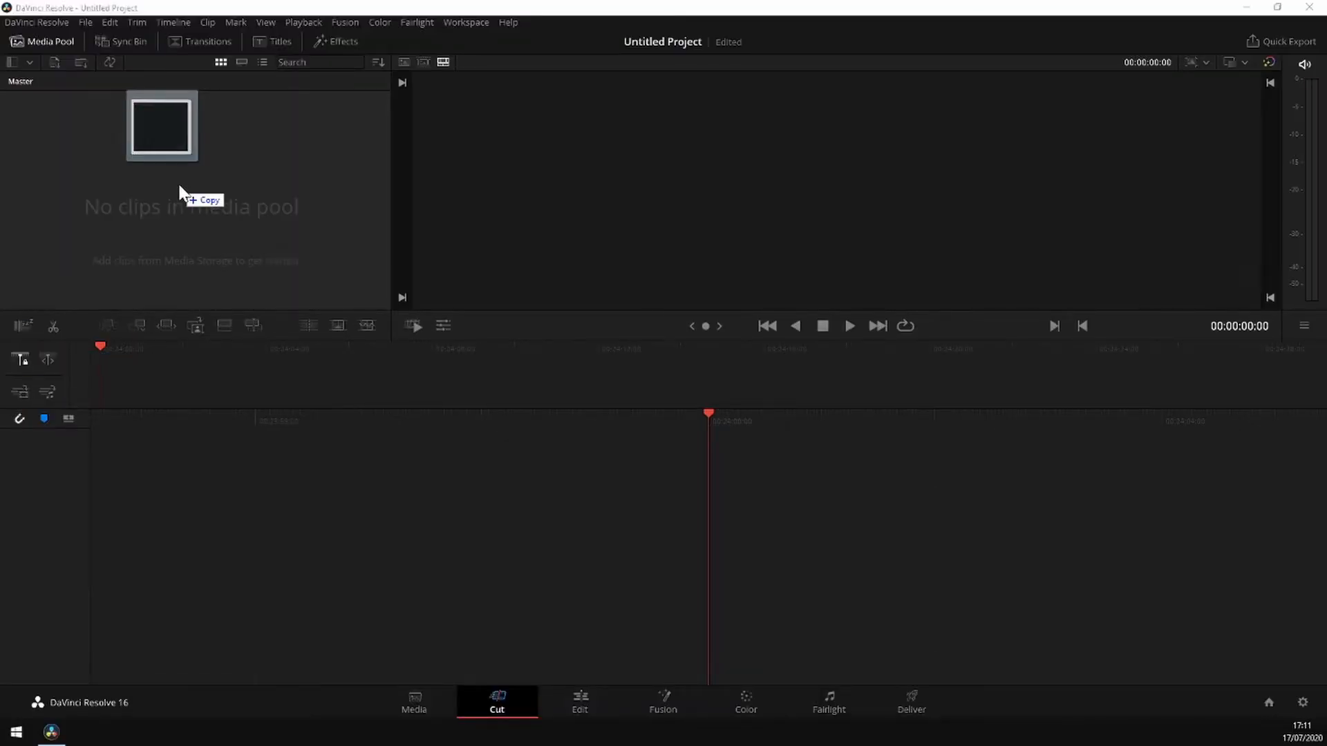
pyautogui.moveTo(184, 189); pyautogui.dragTo(158, 180)
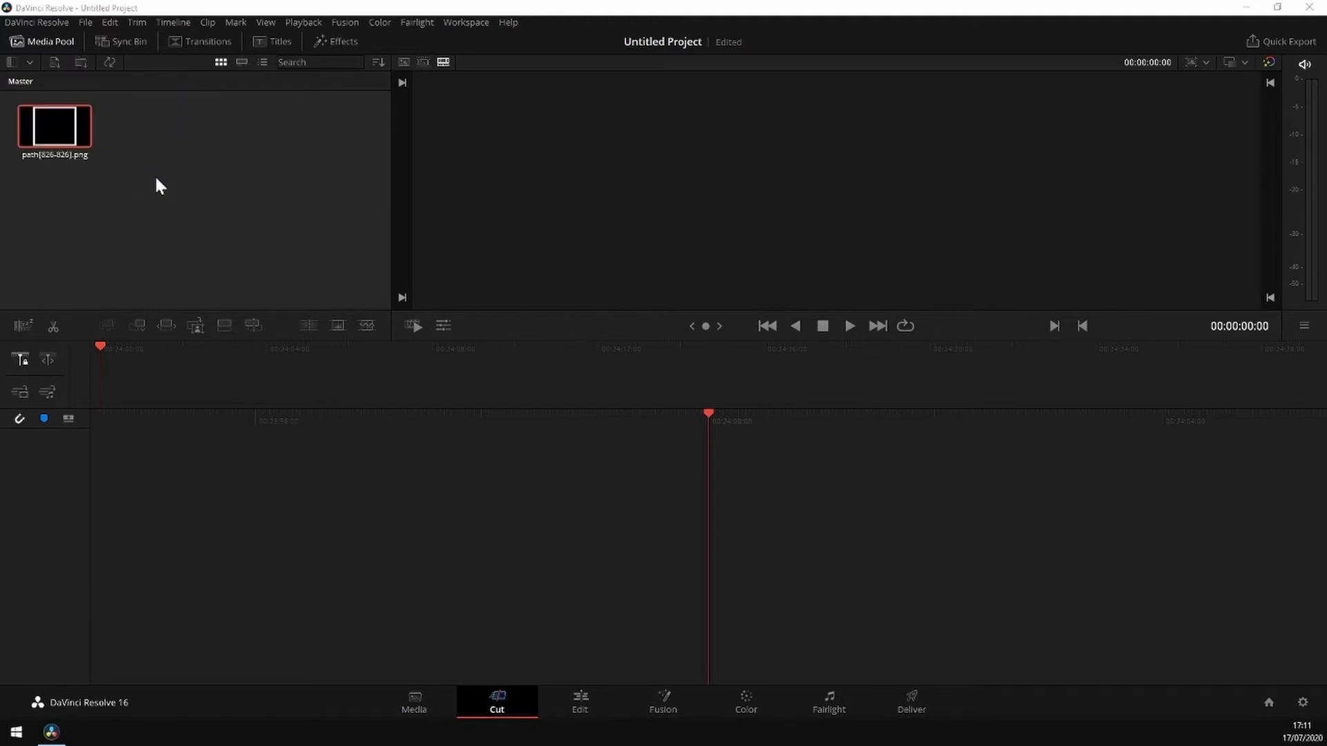
pyautogui.click(604, 705)
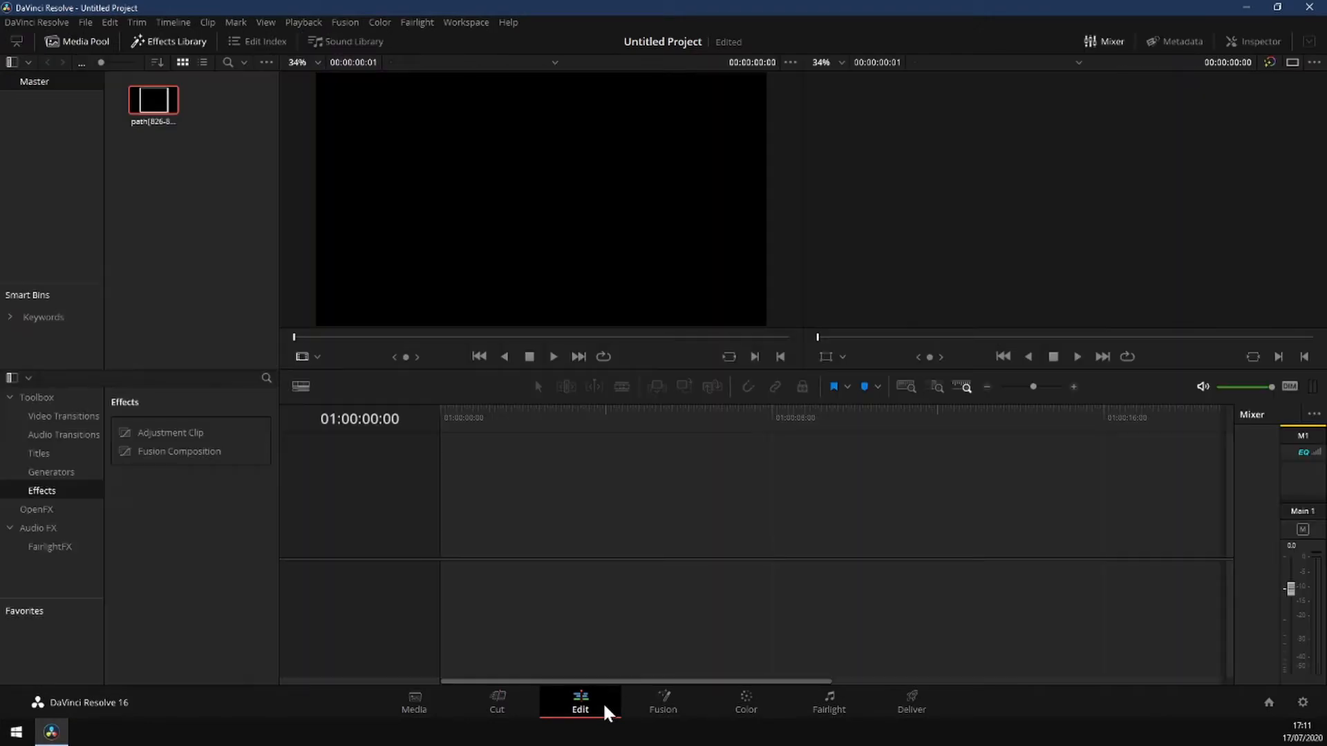
pyautogui.moveTo(153, 100); pyautogui.dragTo(446, 512)
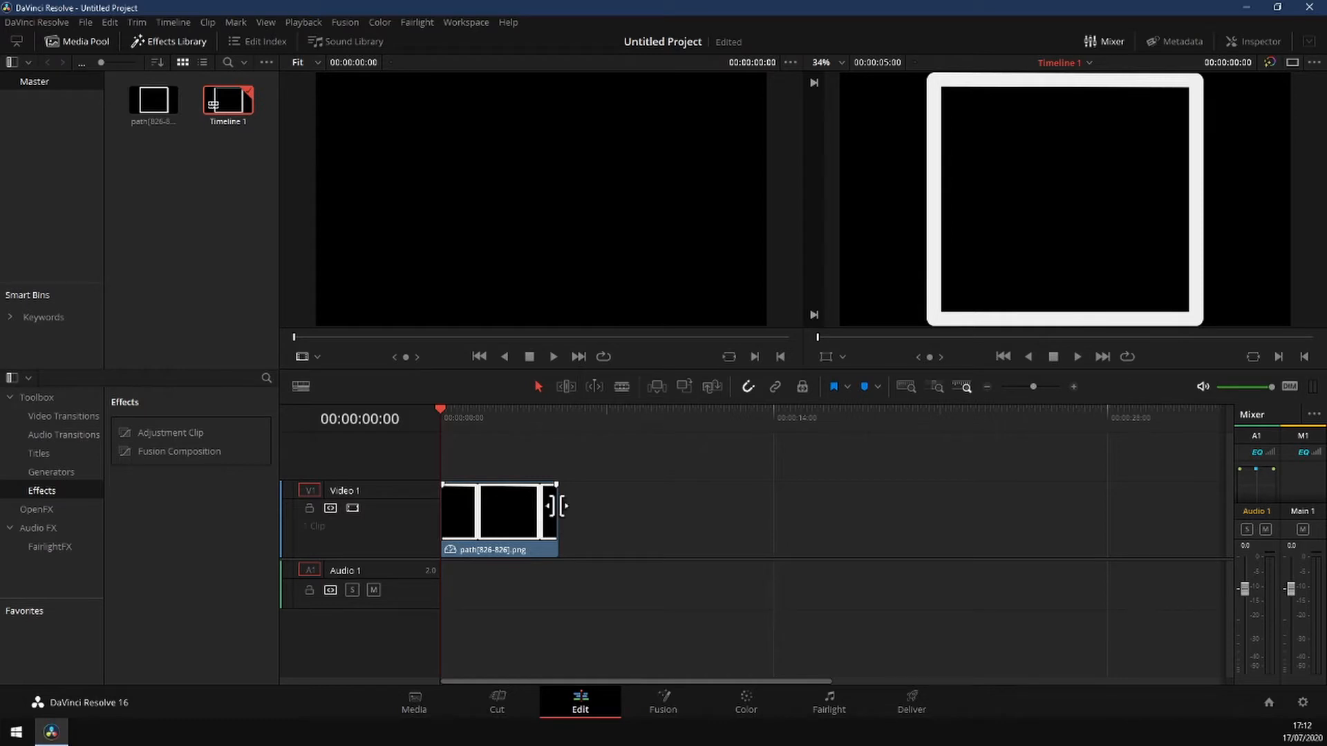
# - Extend the frame clip on Video 1 to 20 seconds and convert it into a Fusion clip
pyautogui.moveTo(557, 507); pyautogui.dragTo(883, 518)
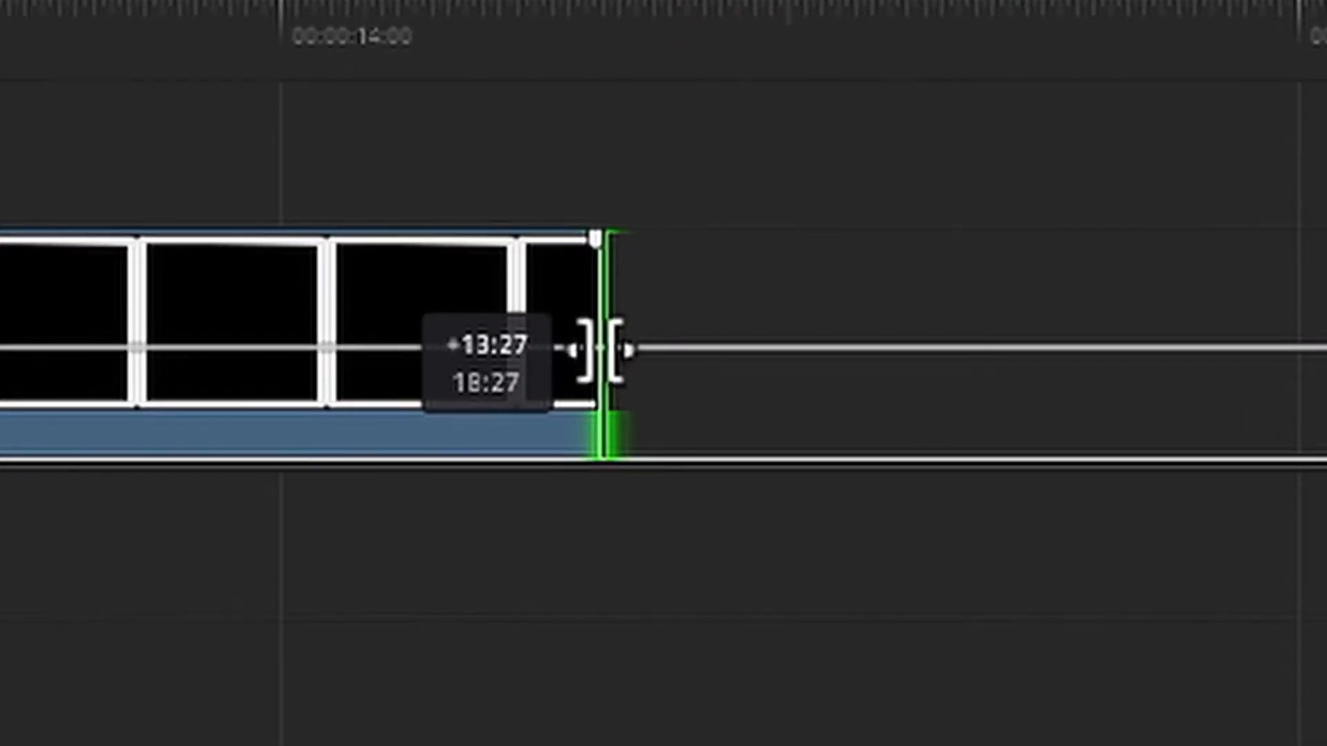
pyautogui.moveTo(602, 349); pyautogui.dragTo(713, 366)
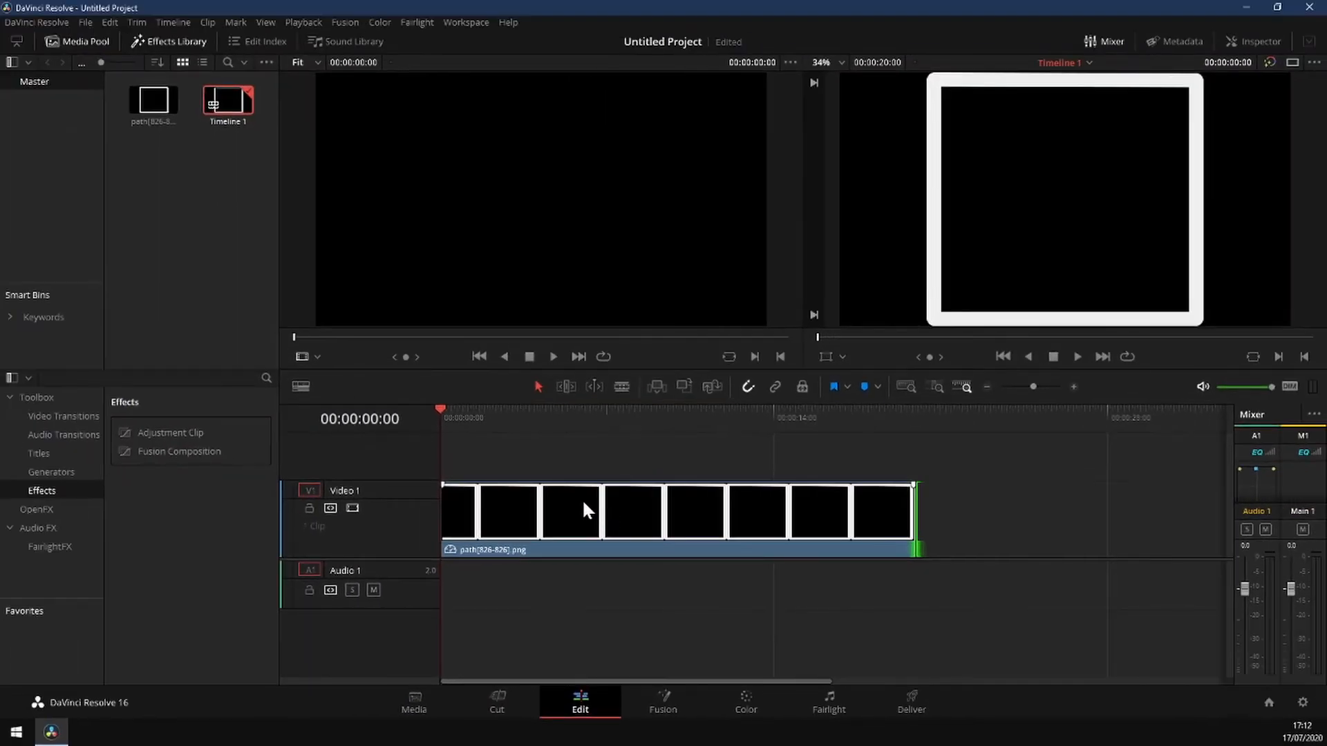
pyautogui.rightClick(582, 510)
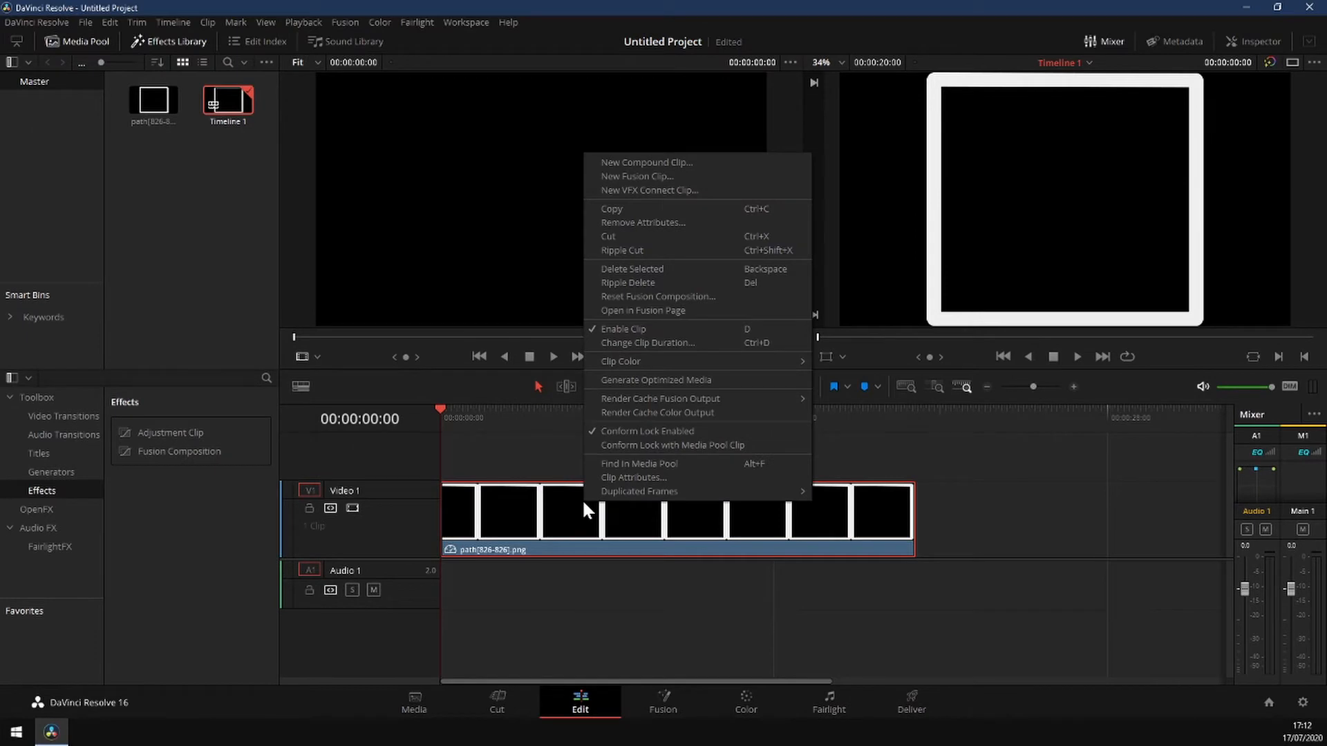
pyautogui.click(694, 175)
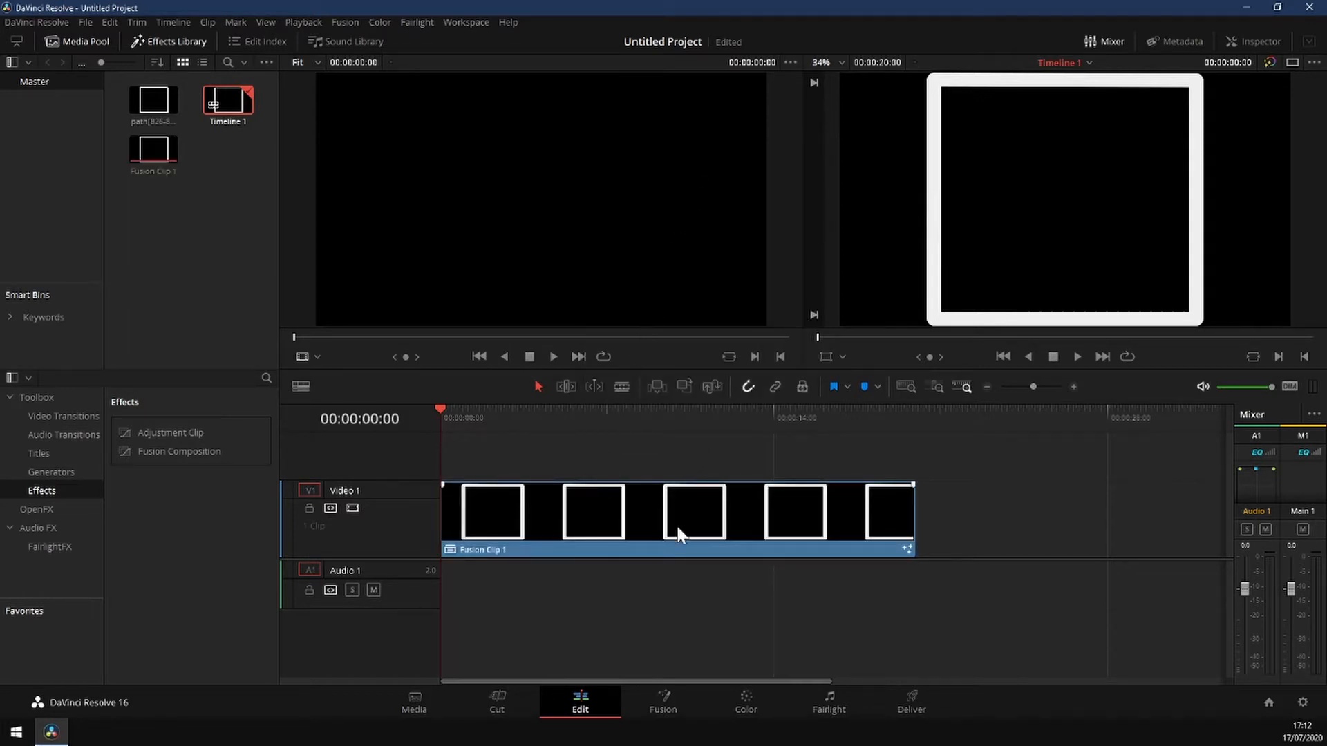
# - Open the clip's composition on the Fusion page and disconnect MediaIn1 from MediaOut1
pyautogui.click(694, 712)
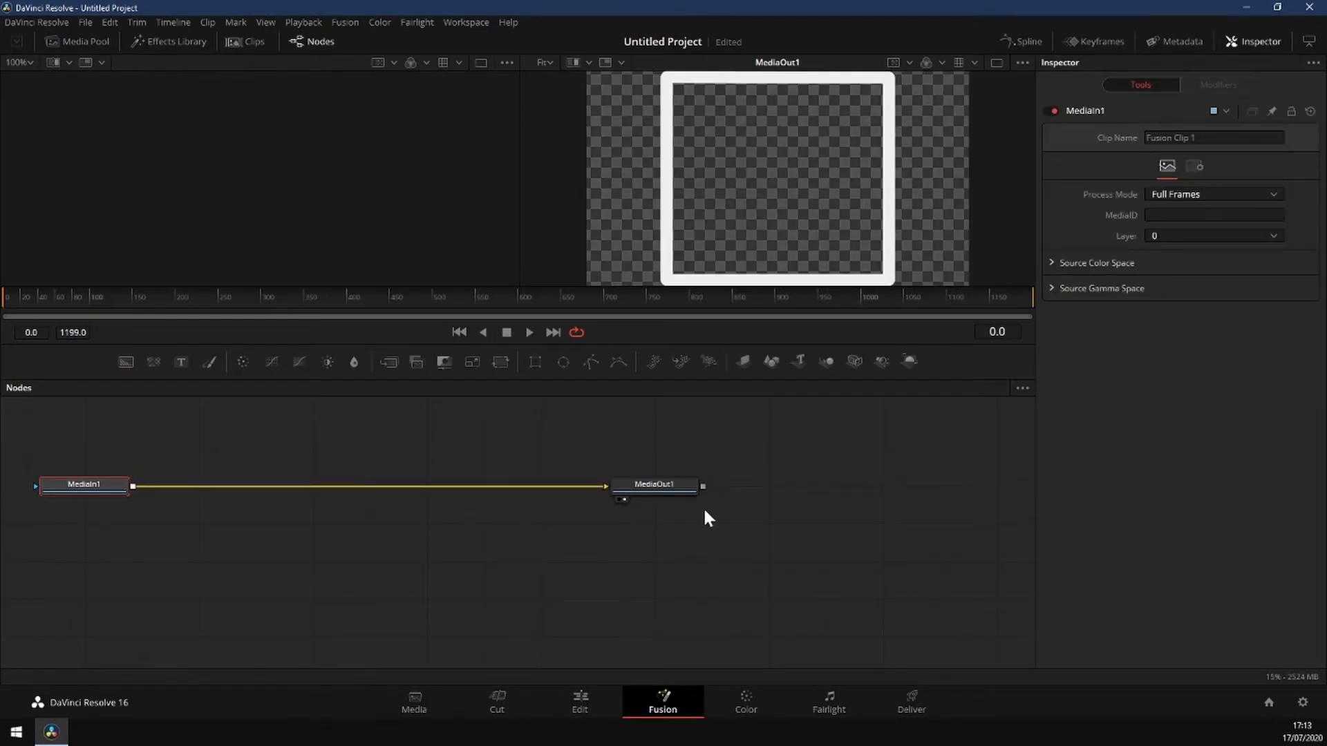
pyautogui.moveTo(104, 485); pyautogui.dragTo(264, 487)
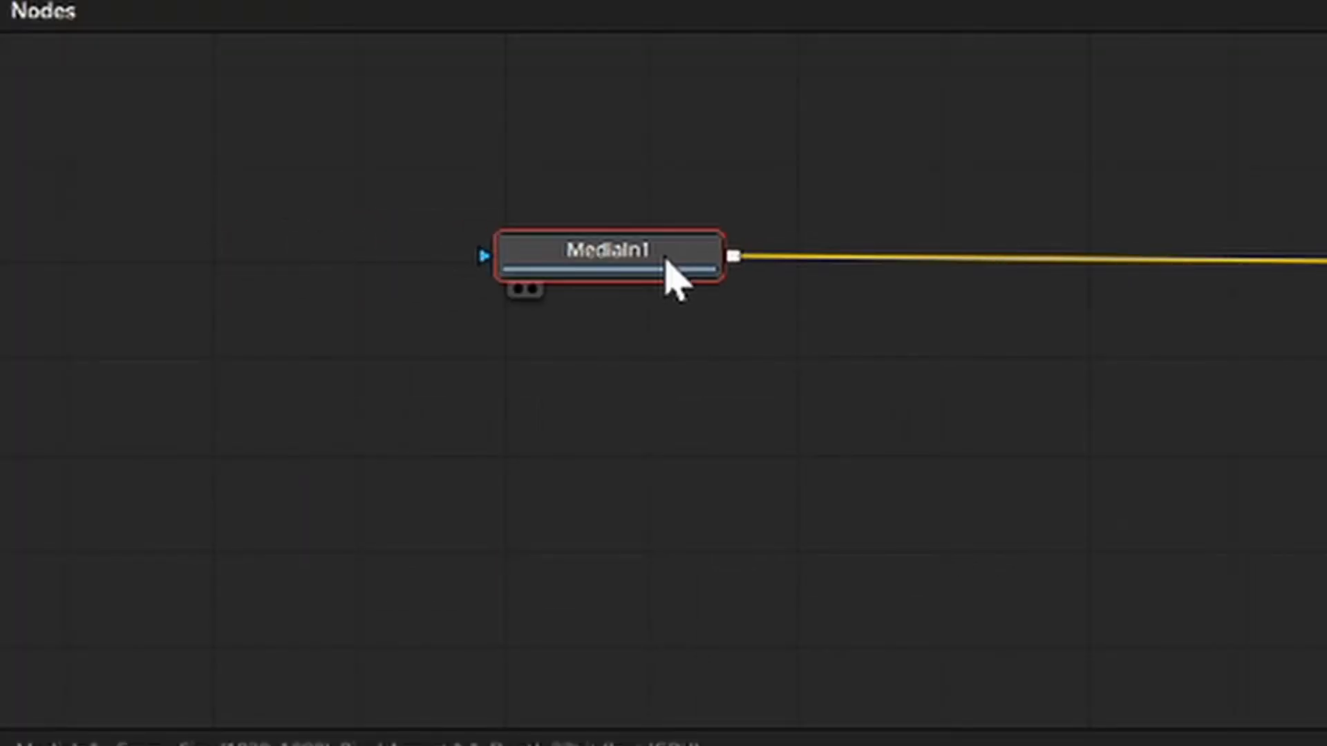
pyautogui.moveTo(665, 261); pyautogui.dragTo(510, 269)
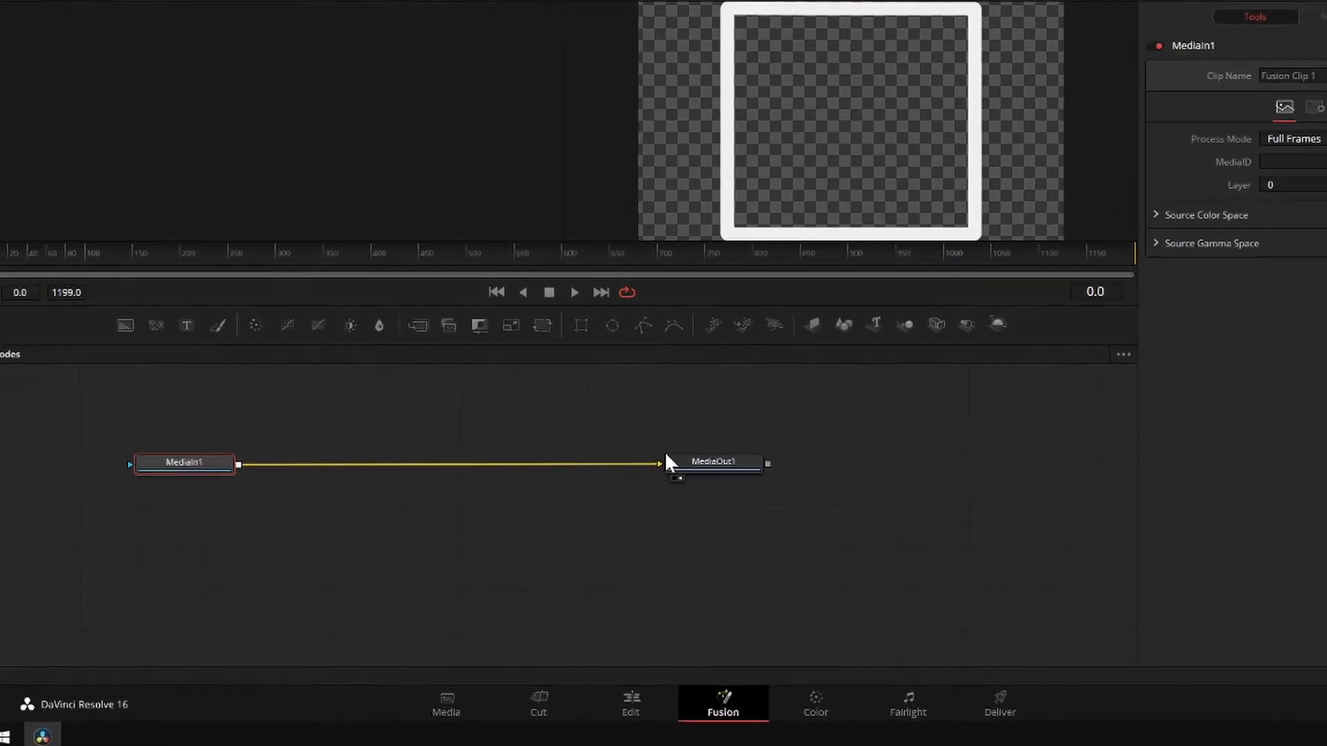
pyautogui.moveTo(810, 401); pyautogui.dragTo(634, 391)
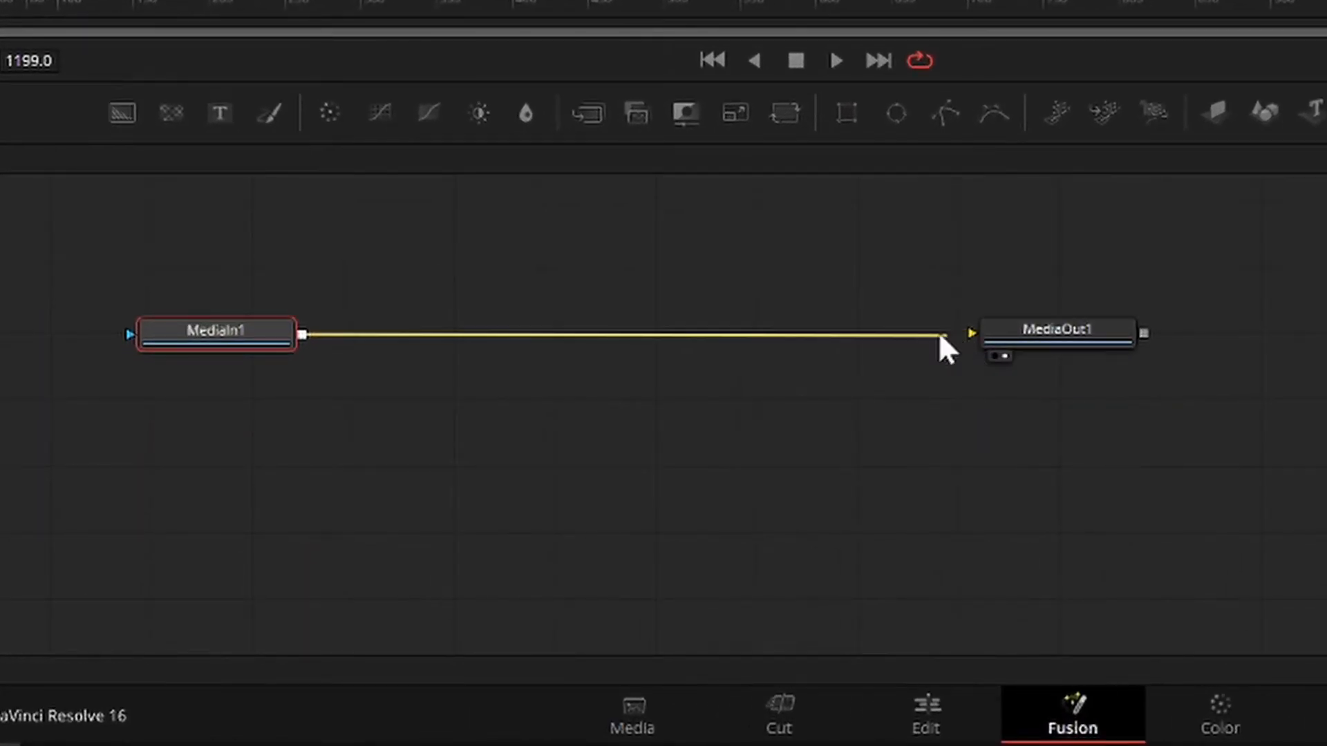
pyautogui.moveTo(760, 337); pyautogui.dragTo(450, 346)
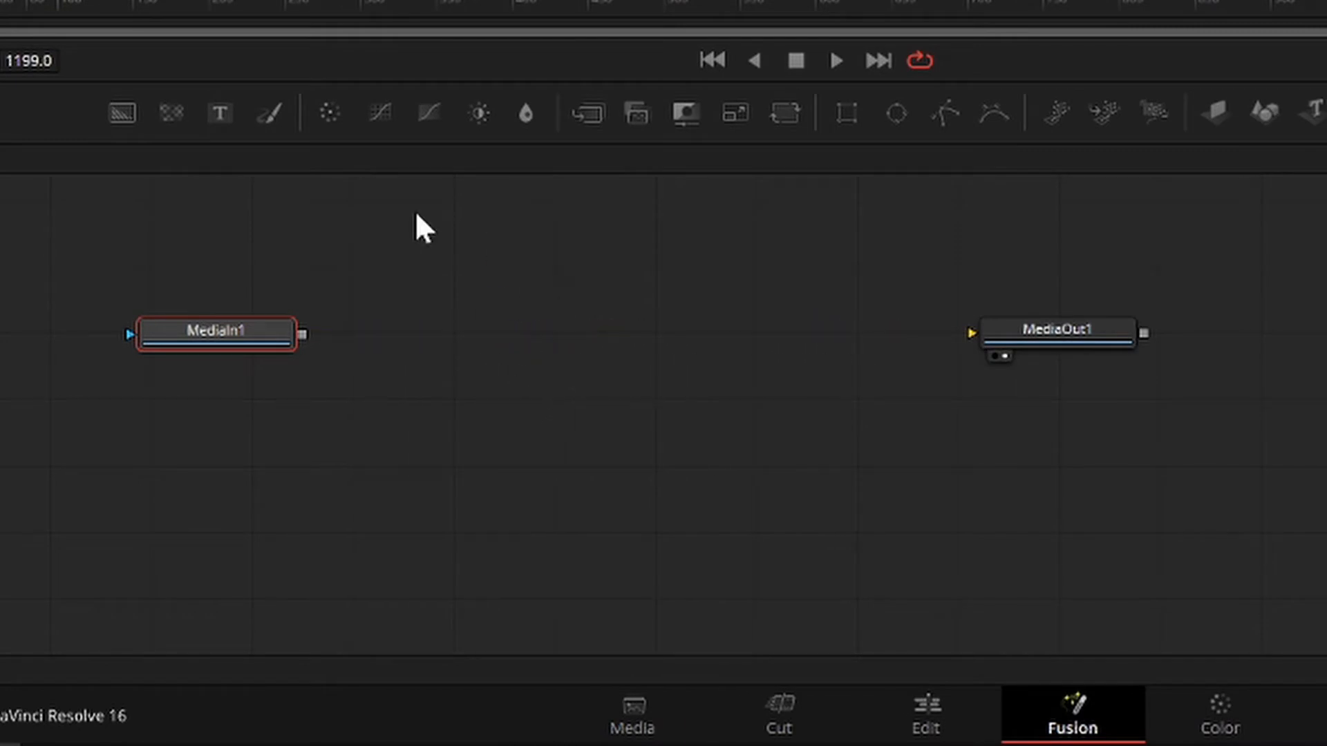
pyautogui.click(458, 278)
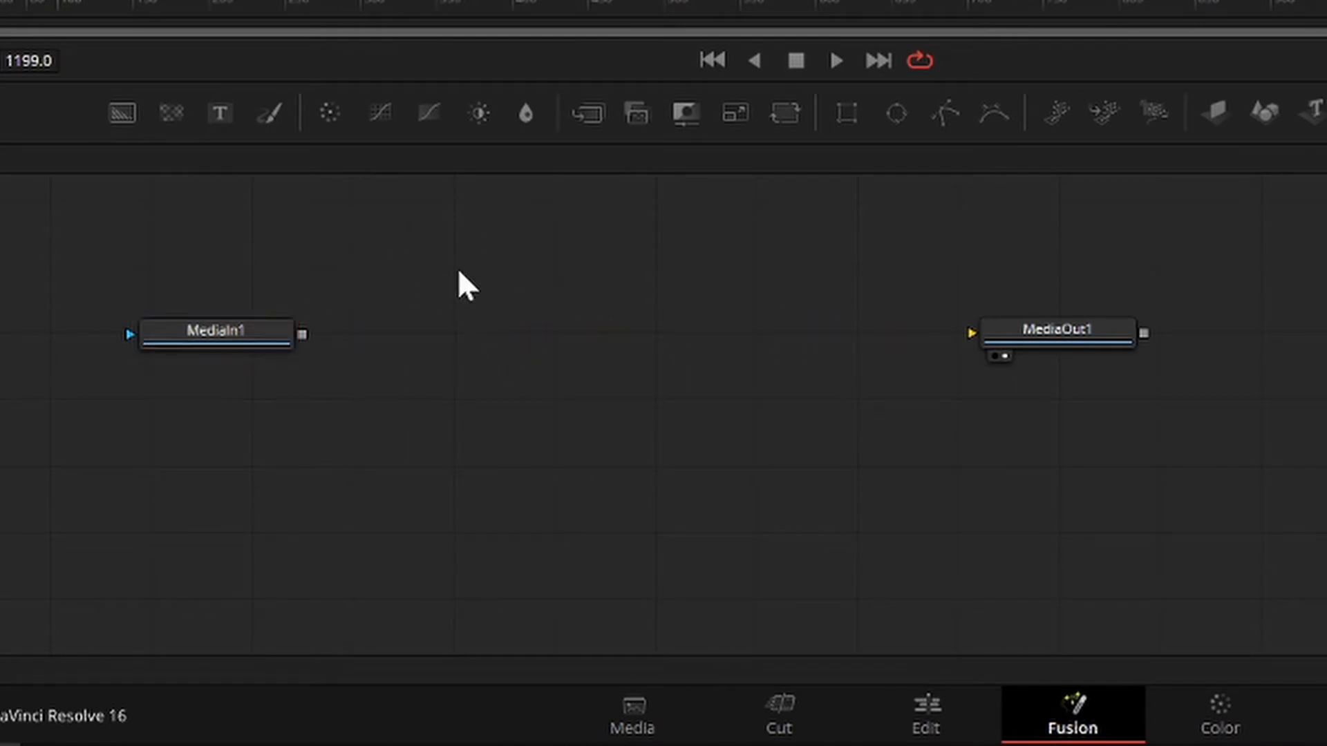
# - Add a Background node between the media nodes, connecting MediaIn1 to its mask input and its output to MediaOut1
pyautogui.click(123, 113)
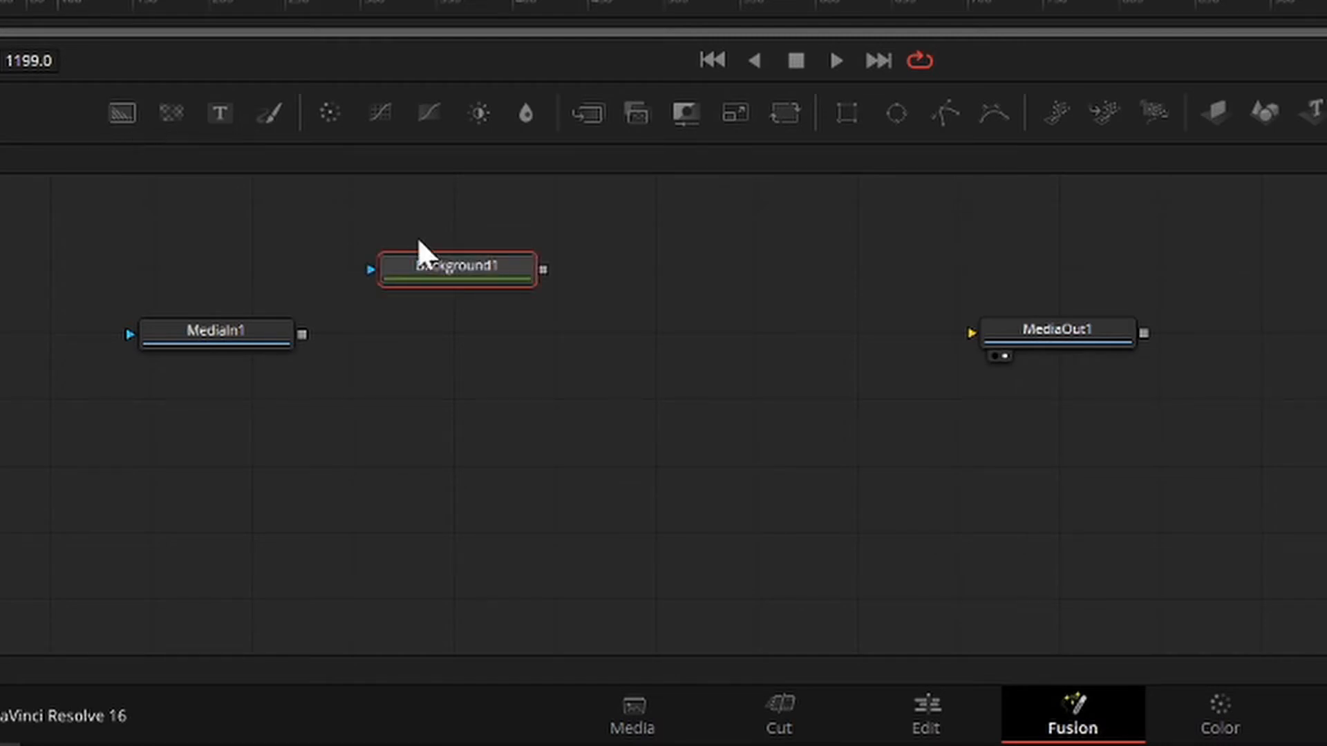
pyautogui.moveTo(487, 265); pyautogui.dragTo(675, 339)
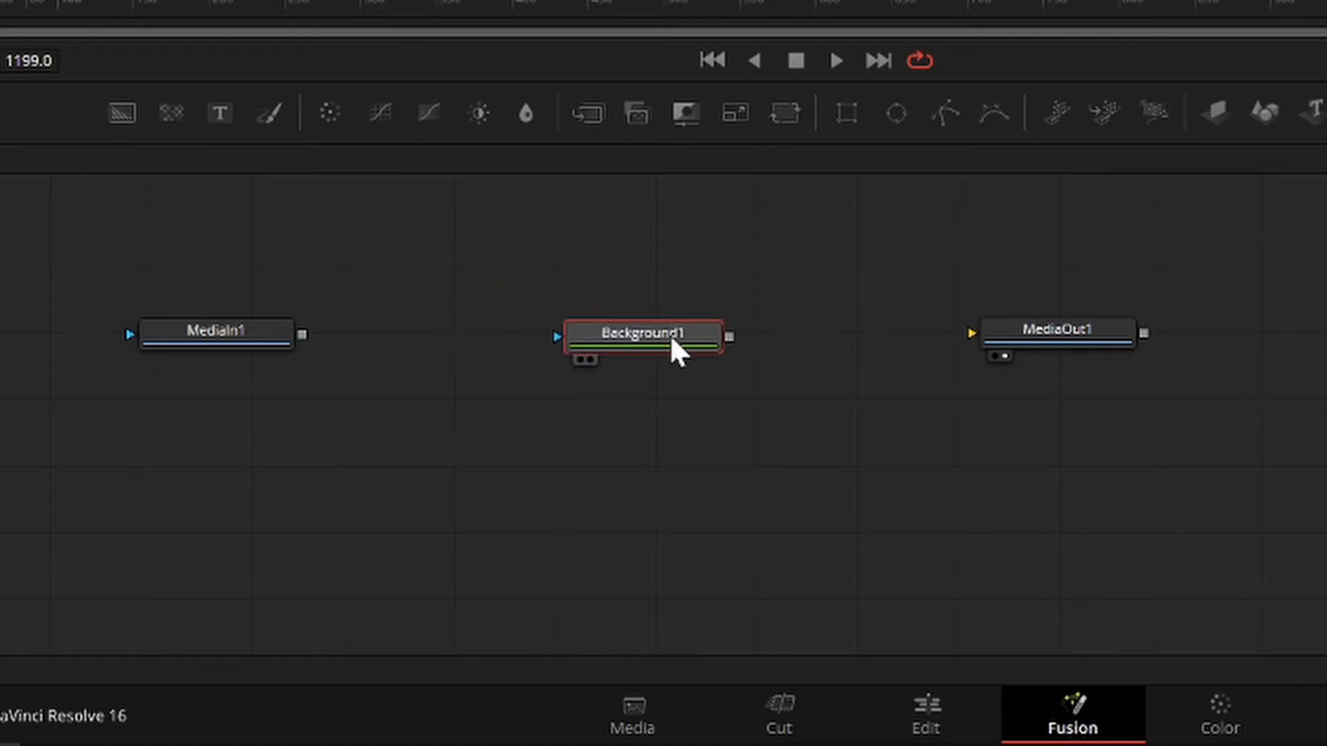
pyautogui.moveTo(301, 335); pyautogui.dragTo(558, 337)
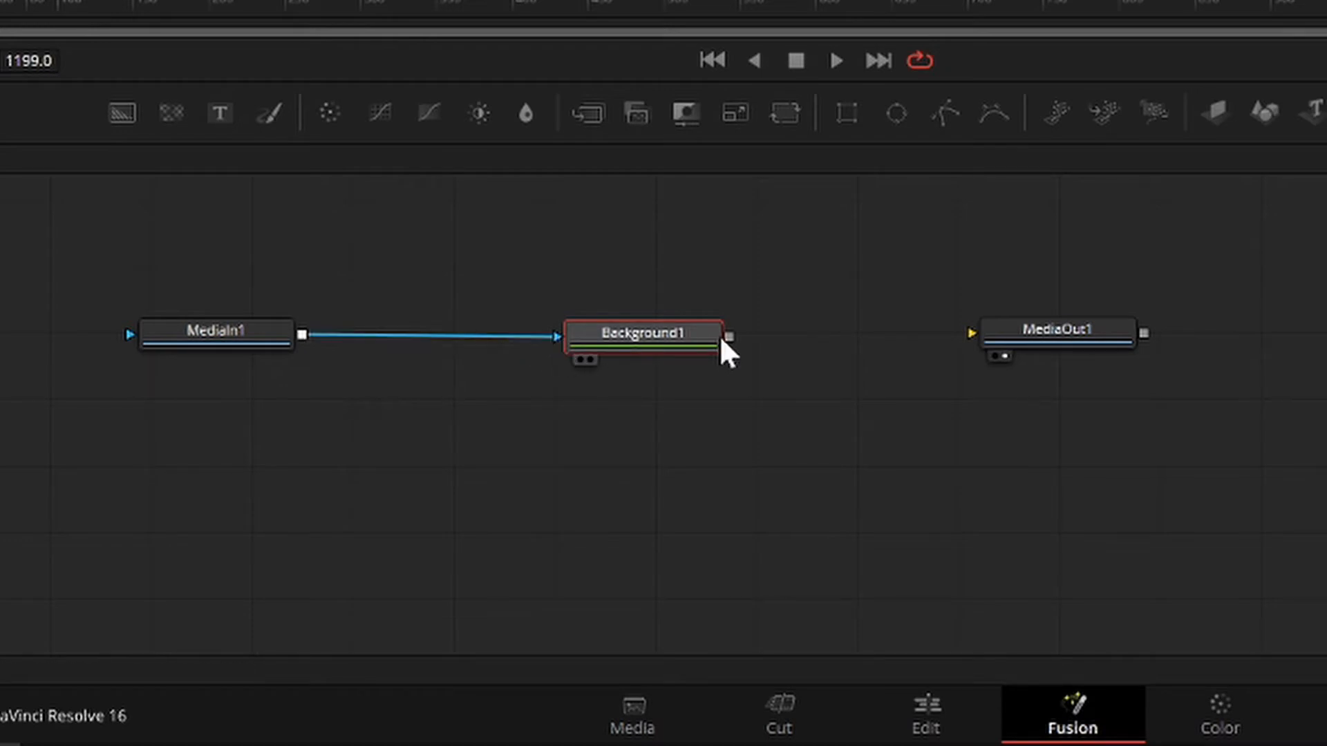
pyautogui.moveTo(729, 337); pyautogui.dragTo(972, 331)
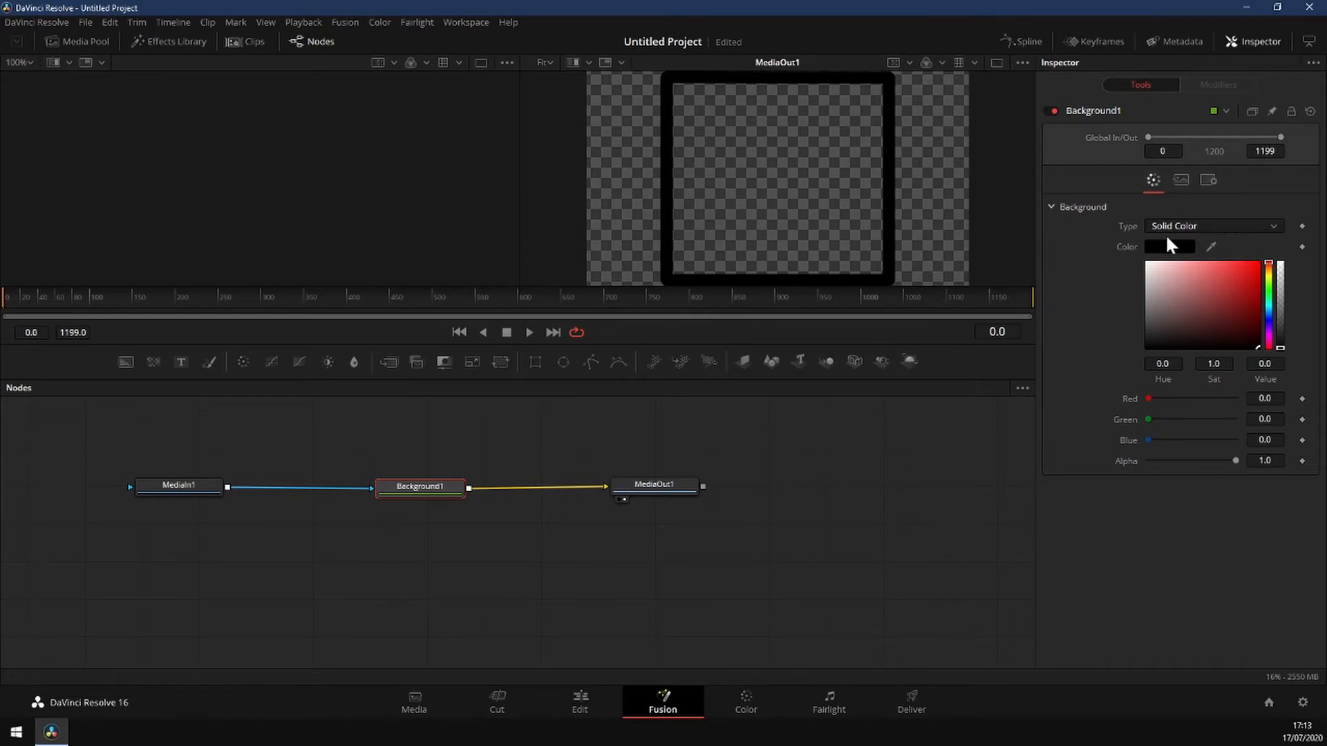
# - Change the Background node's type from solid color to Gradient
pyautogui.moveTo(1251, 327)
pyautogui.mouseDown()
pyautogui.moveTo(1241, 276)
pyautogui.moveTo(1259, 264)
pyautogui.moveTo(1262, 345)
pyautogui.mouseUp()
pyautogui.click(1258, 228)
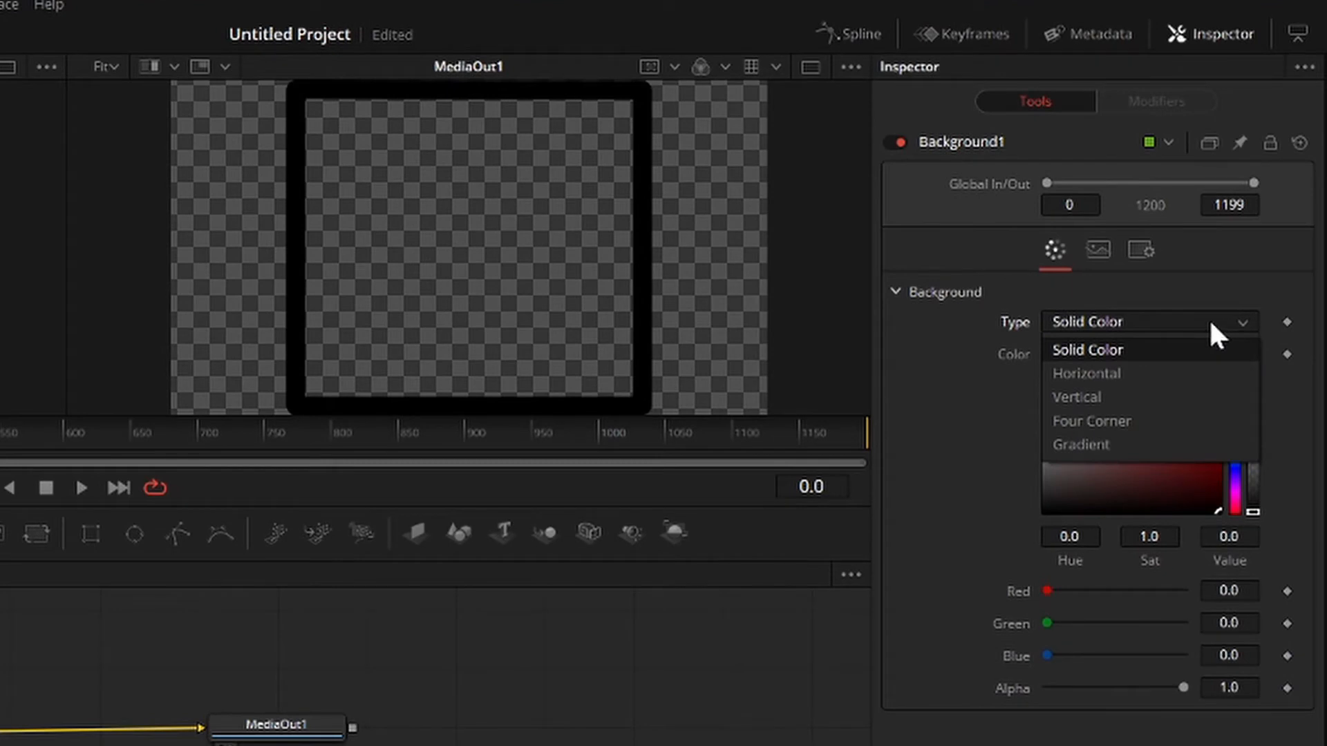
pyautogui.click(1133, 442)
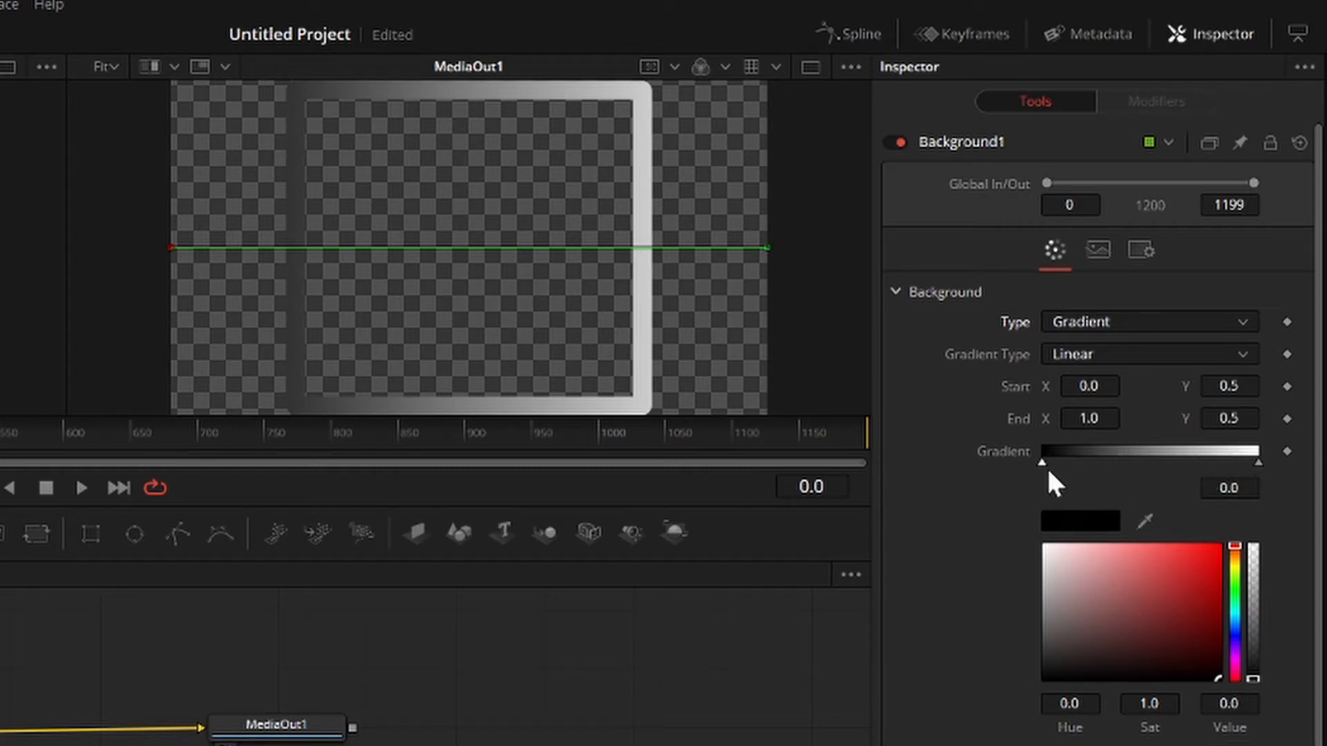
# - Set the gradient's start stop to the dark green #126a08
pyautogui.click(1259, 462)
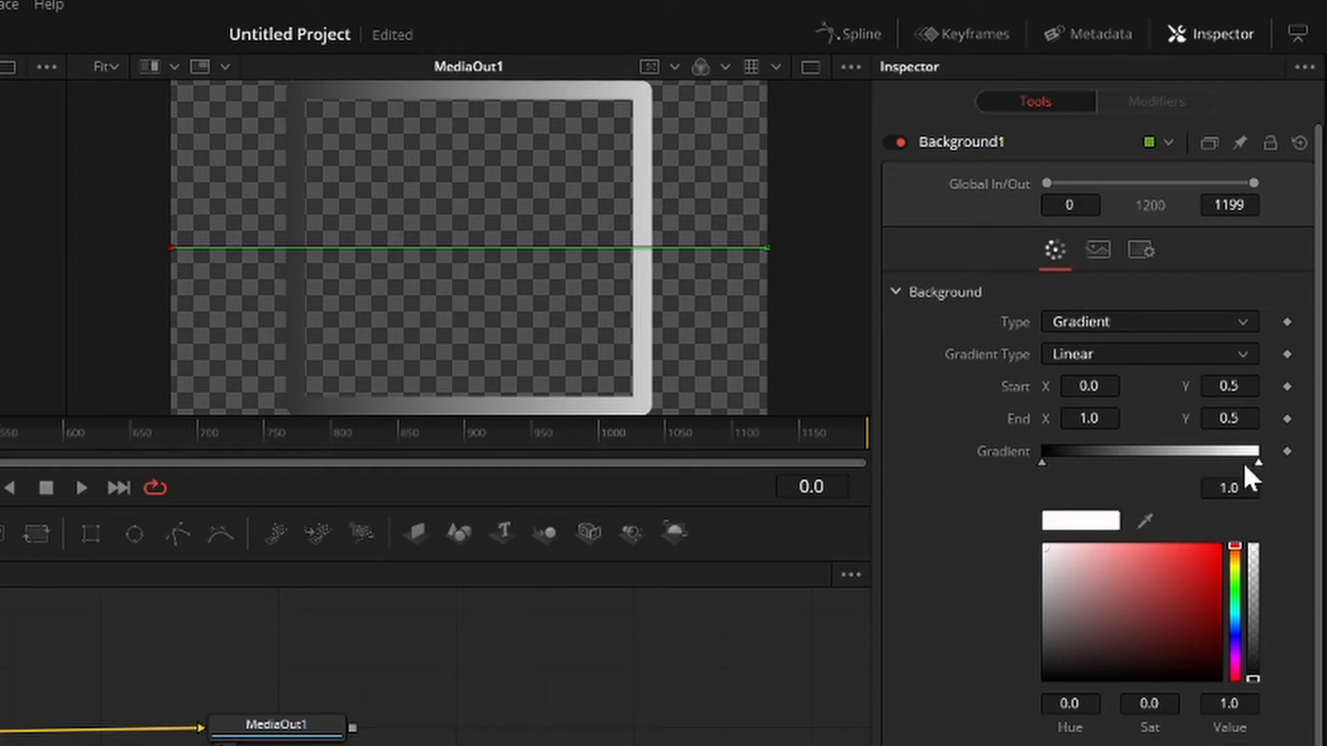
pyautogui.click(1040, 463)
pyautogui.click(1080, 521)
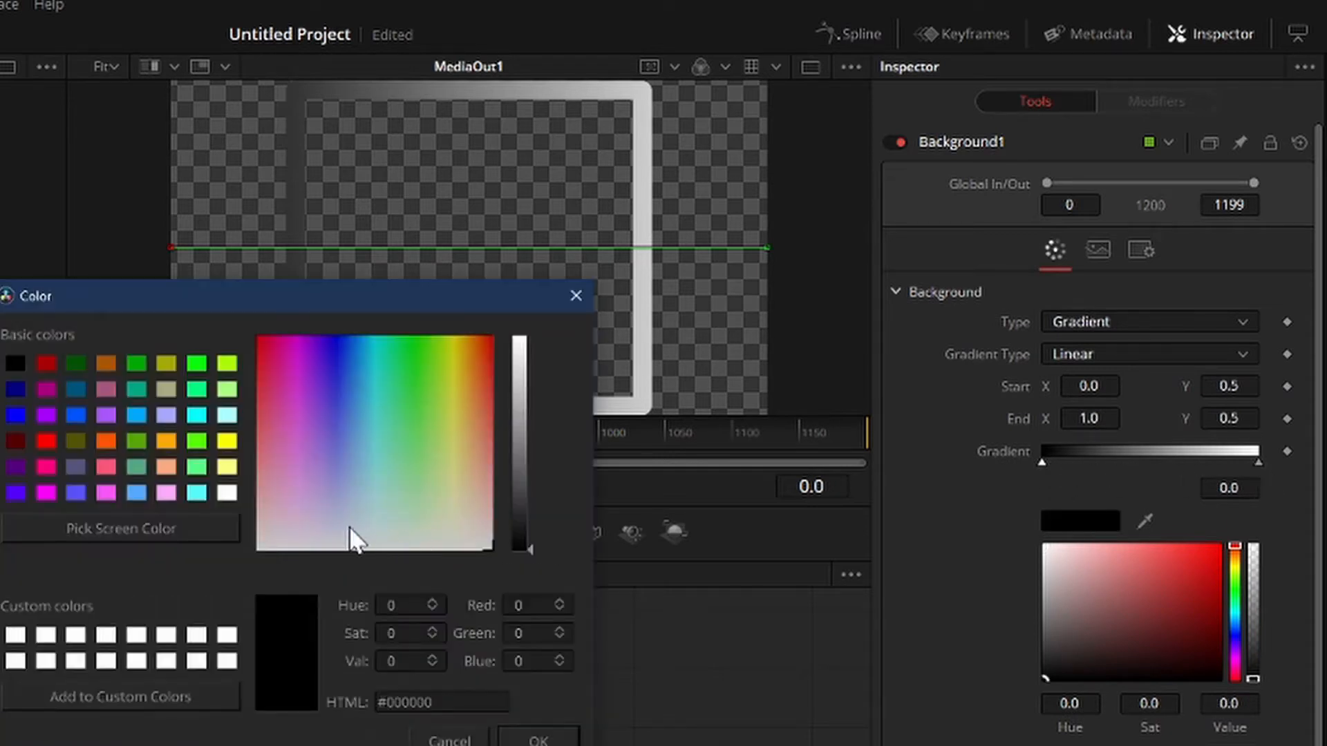
pyautogui.moveTo(449, 702); pyautogui.dragTo(386, 702)
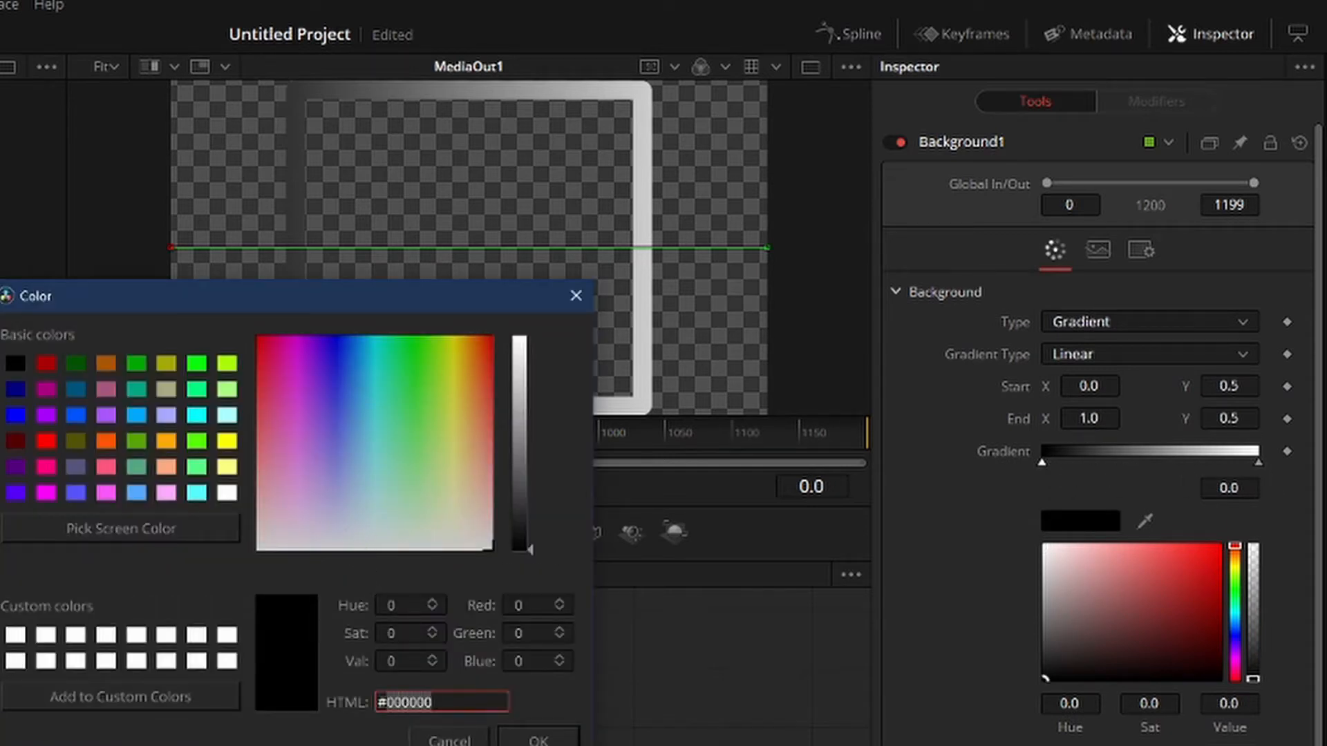
pyautogui.write('14750A')
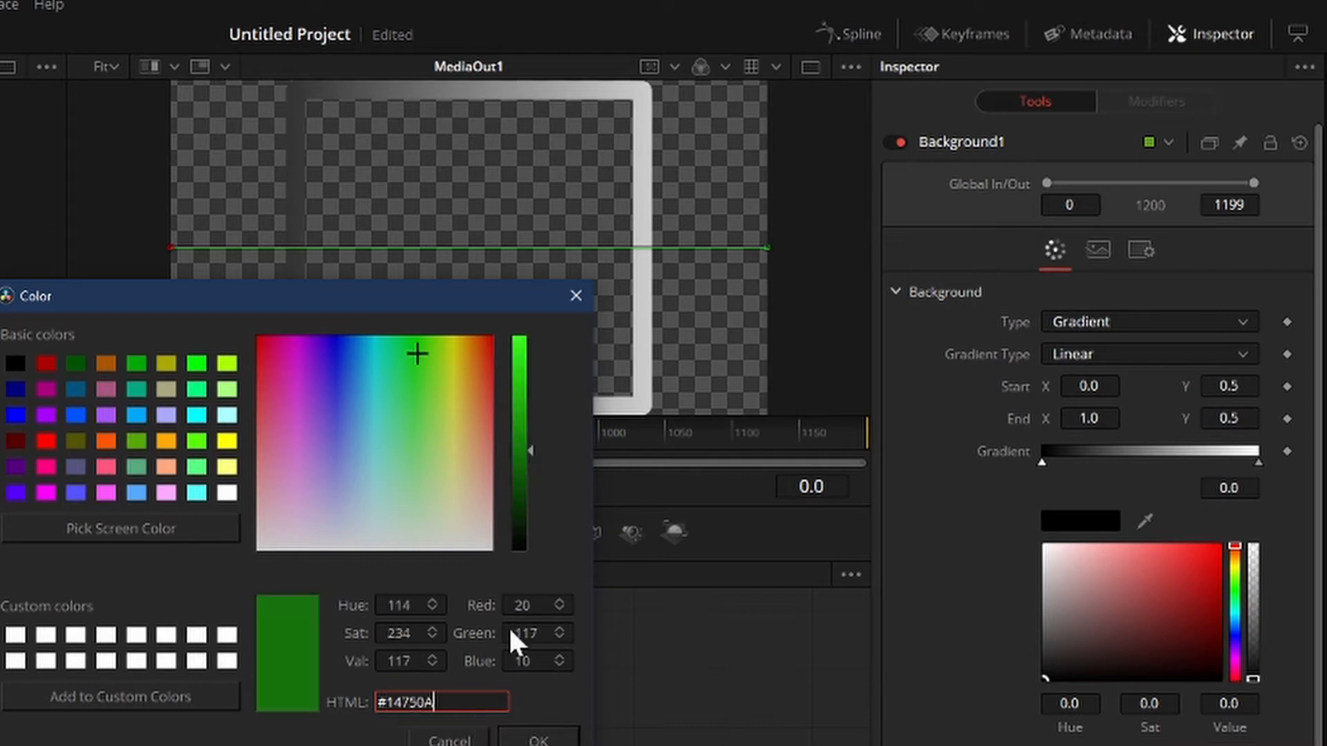
pyautogui.moveTo(532, 453); pyautogui.dragTo(532, 459)
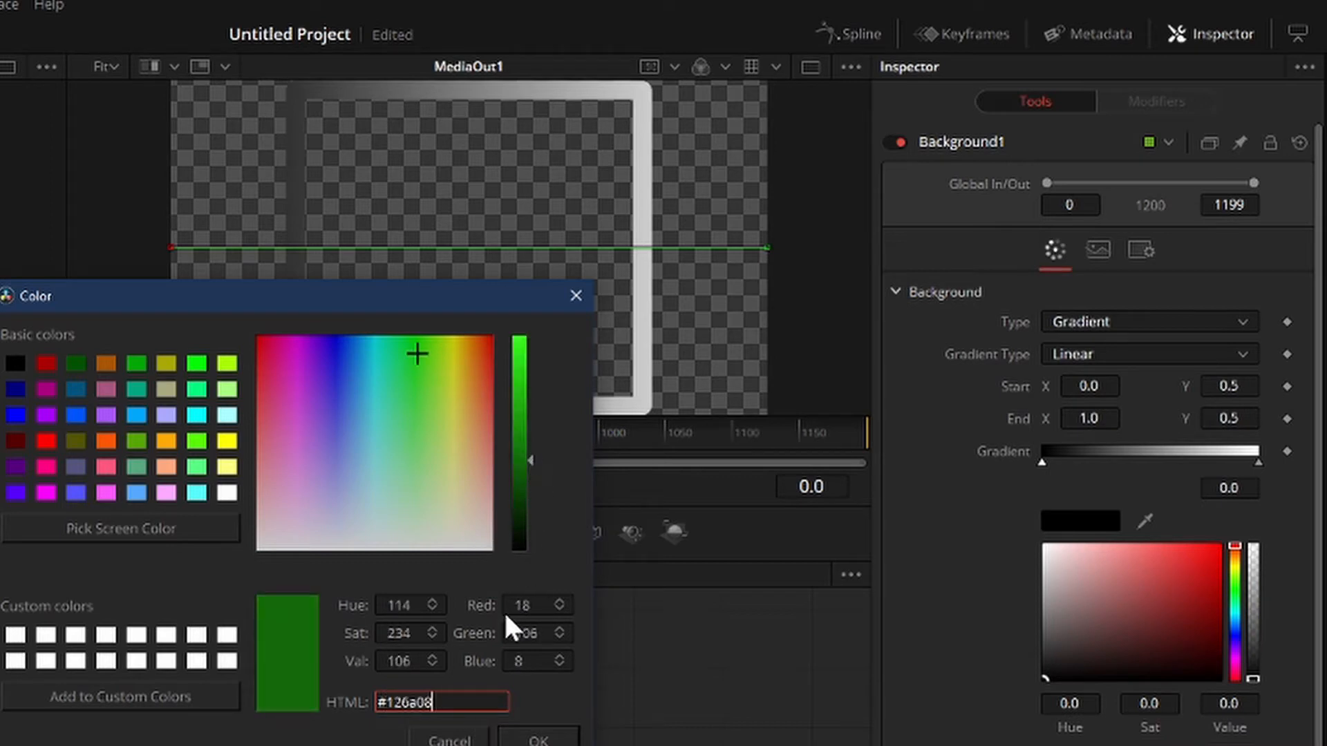
pyautogui.click(515, 740)
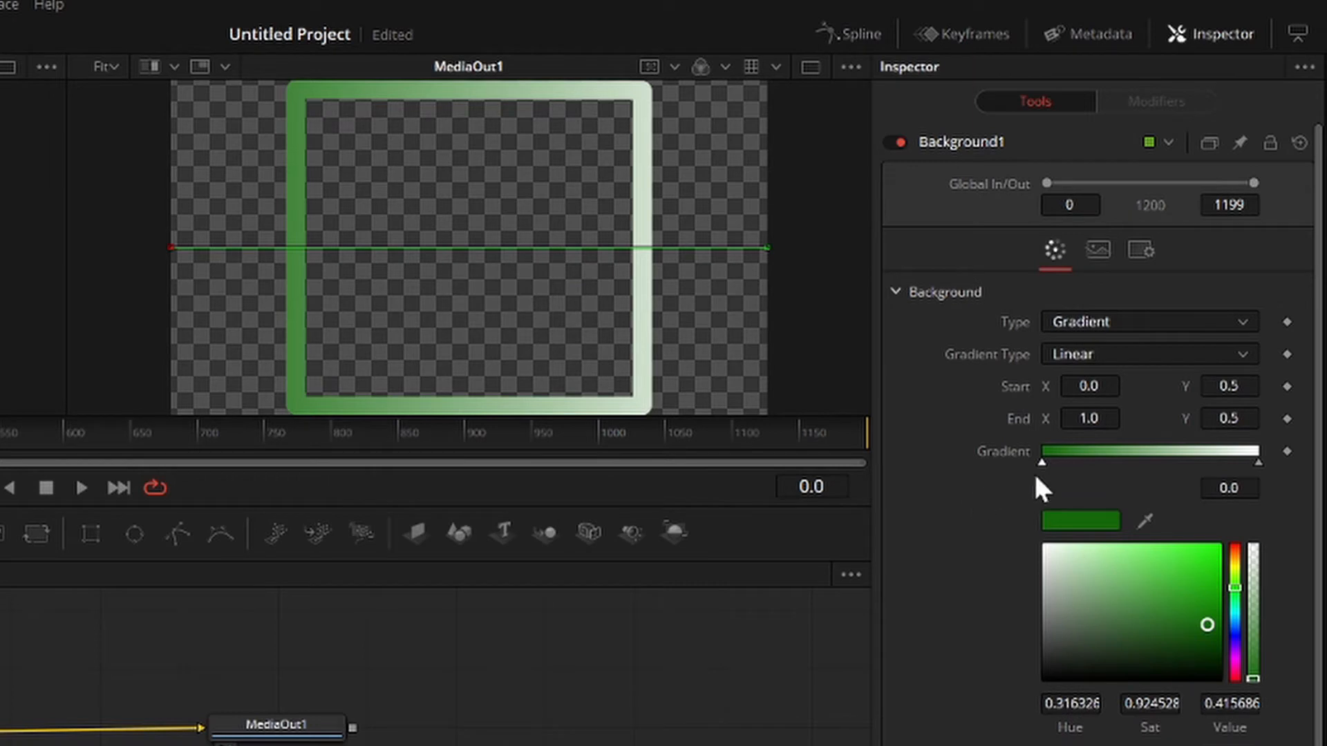
# - Move the gradient's white stop to about 0.87 and green stop to about 0.12, and add outer stops at about 0.96 and 0.07
pyautogui.click(1258, 461)
pyautogui.moveTo(1247, 465); pyautogui.dragTo(1233, 464)
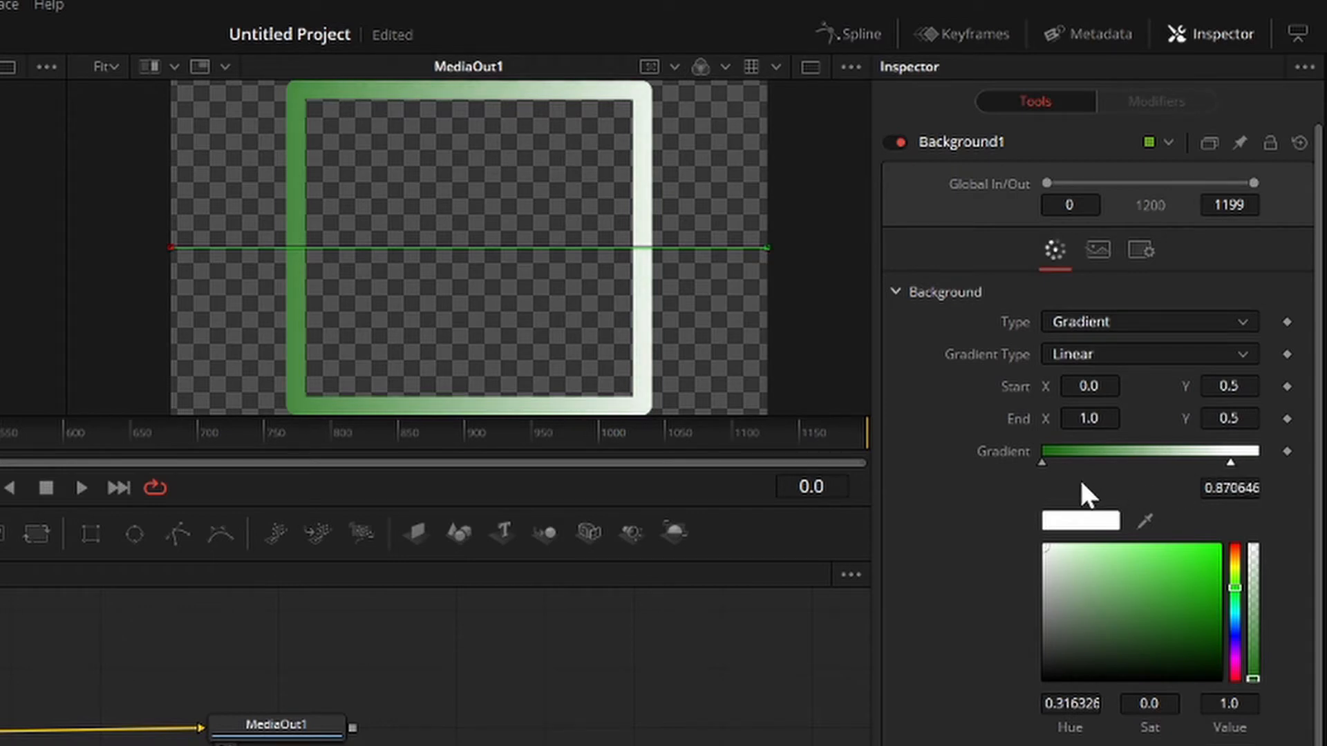
pyautogui.moveTo(1041, 461); pyautogui.dragTo(1067, 466)
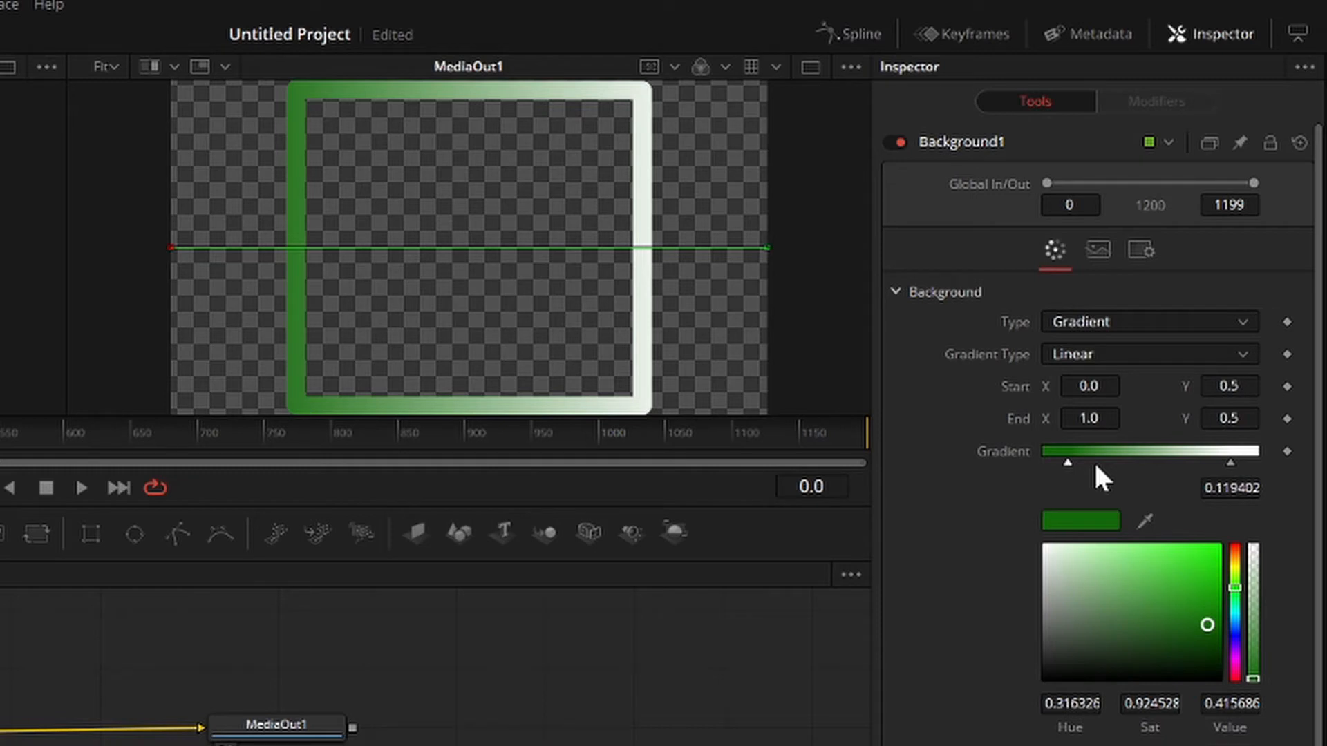
pyautogui.click(1248, 455)
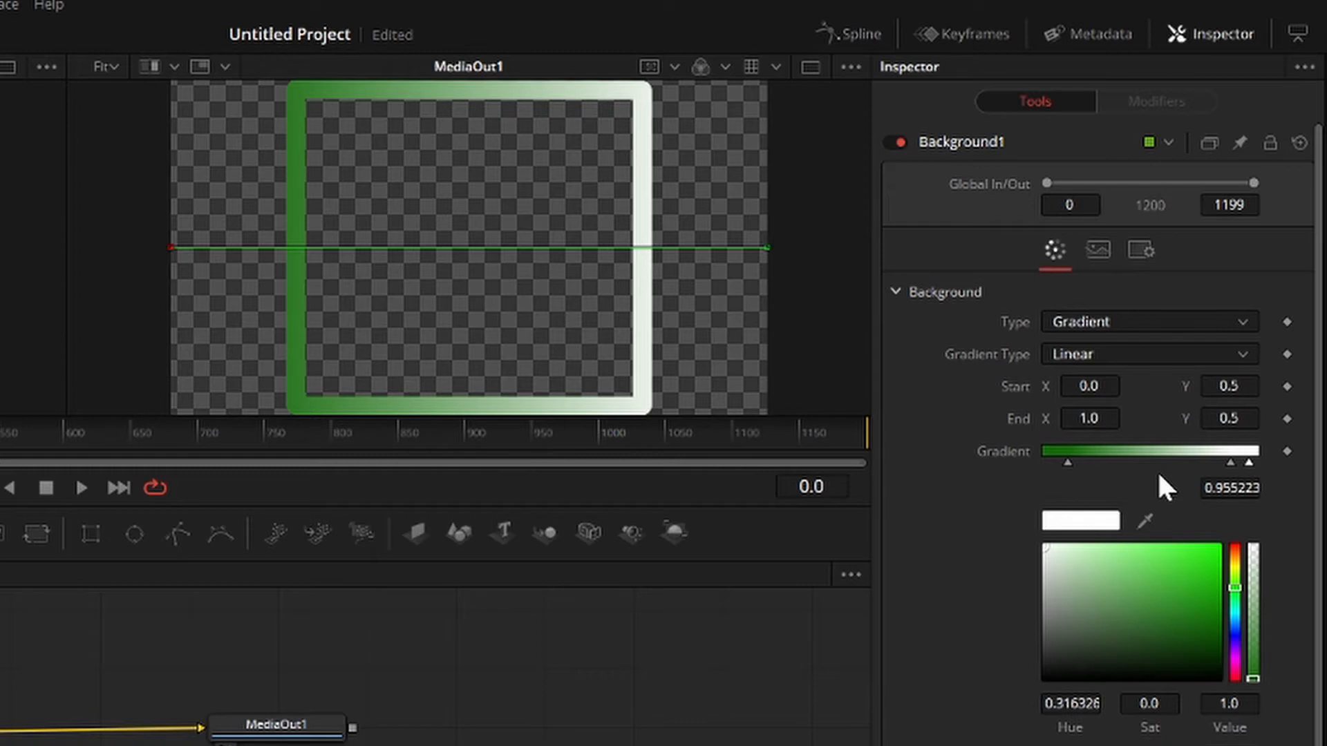
pyautogui.click(1057, 461)
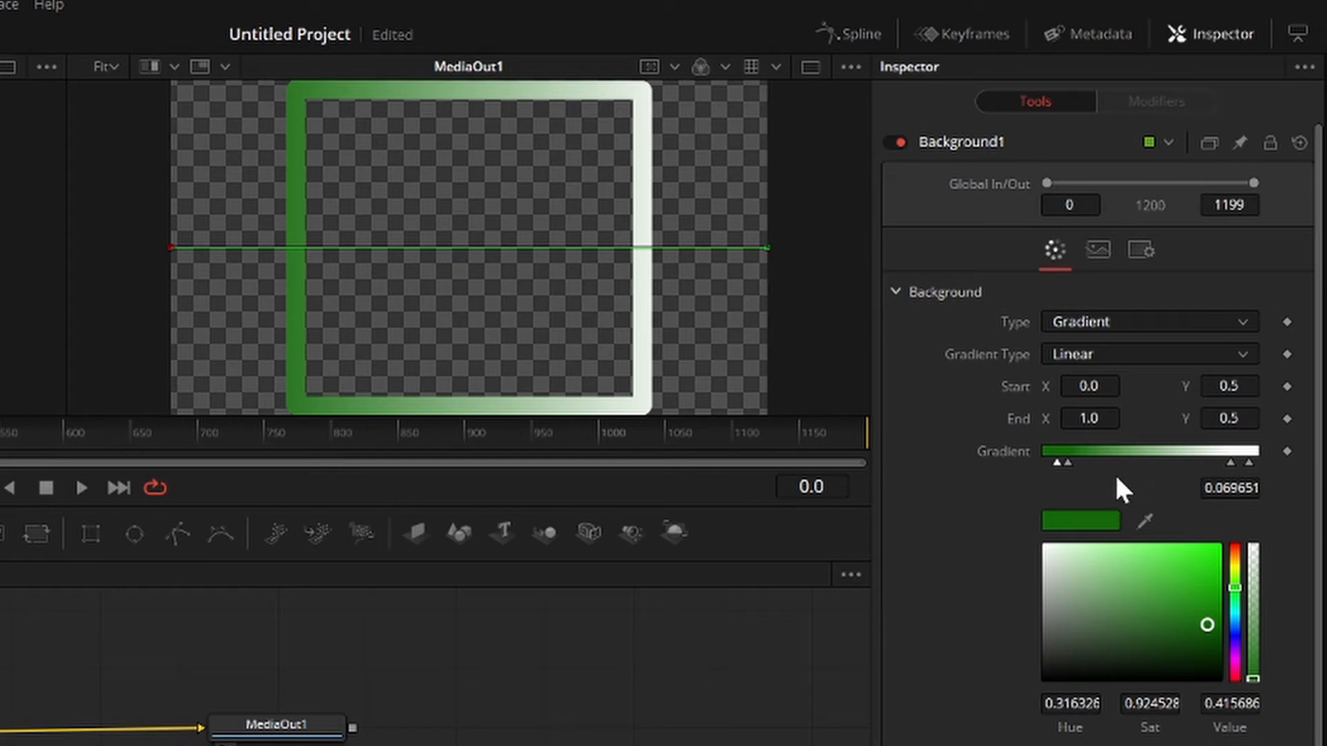
# - Move the gradient's green stop at about 0.12 to position -0.02, just before the gradient's start
pyautogui.click(1067, 462)
pyautogui.doubleClick(1215, 488)
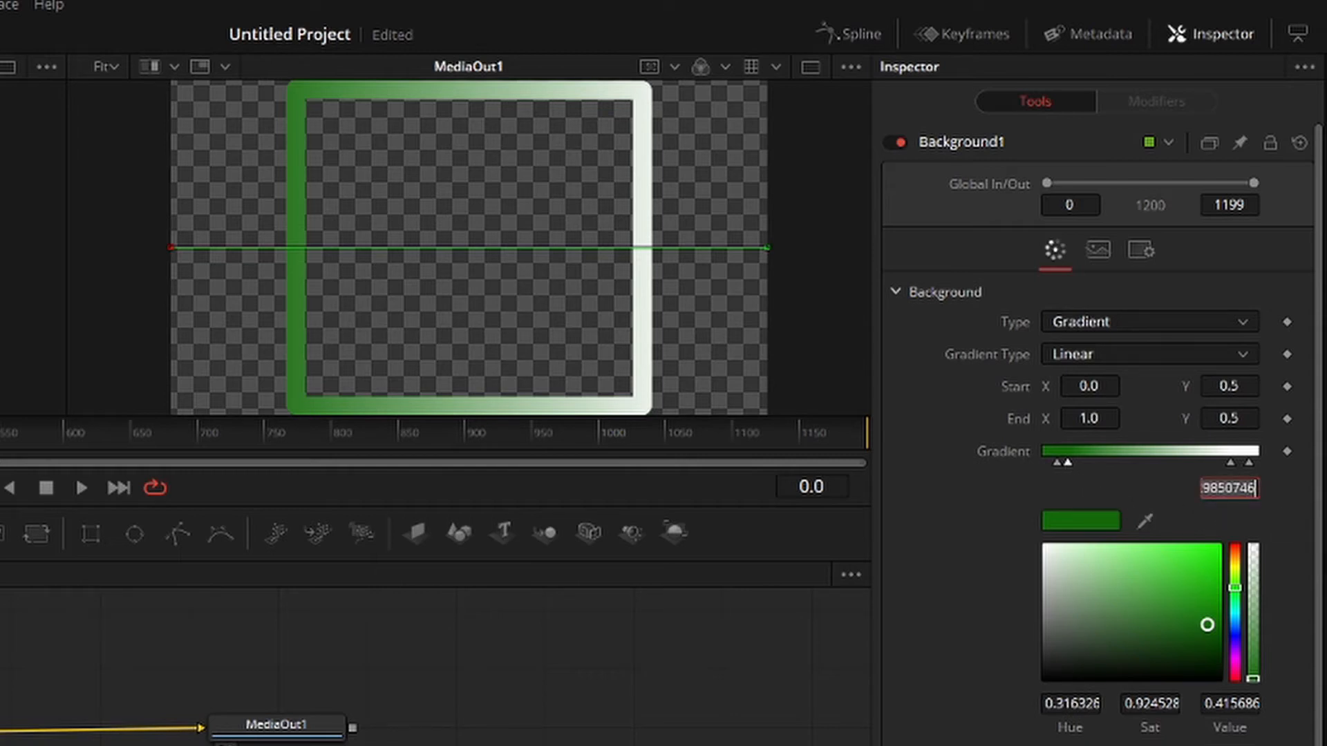
pyautogui.press('BackSpace')
pyautogui.write('-0')
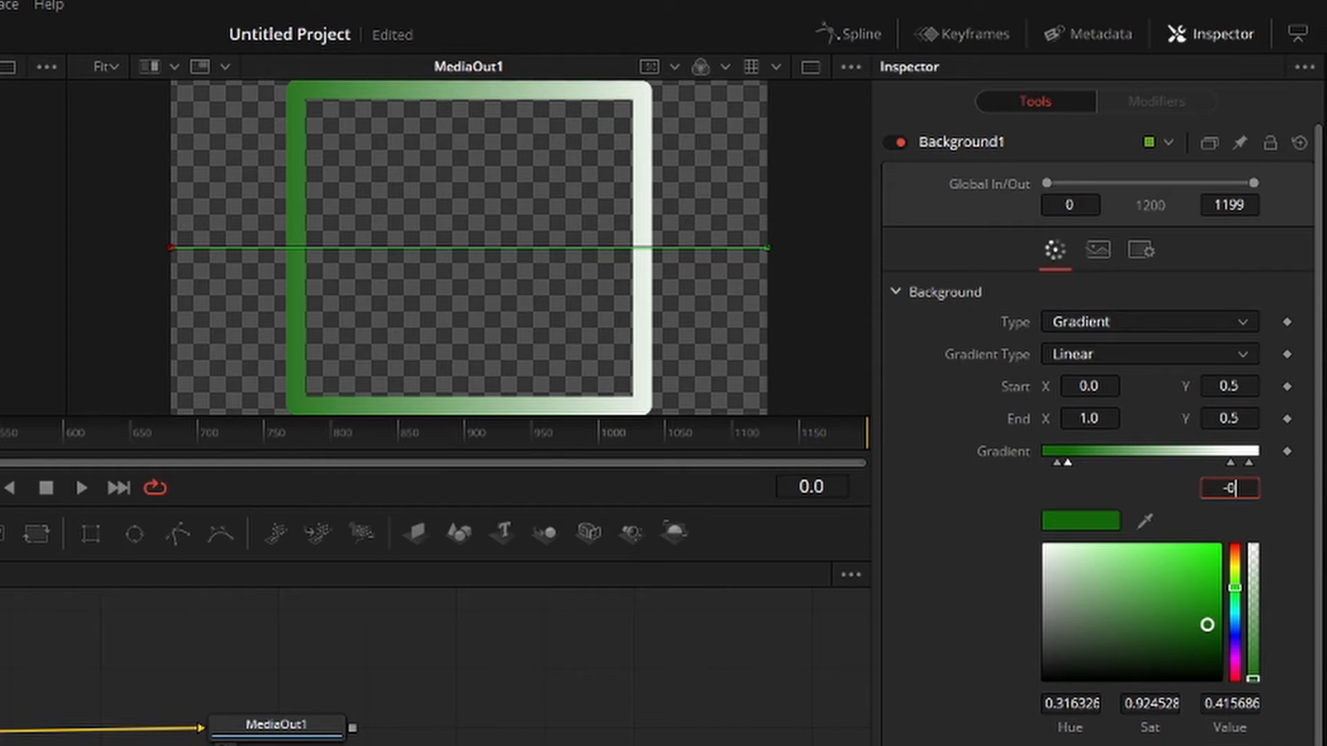
pyautogui.write('.02')
pyautogui.press('Return')
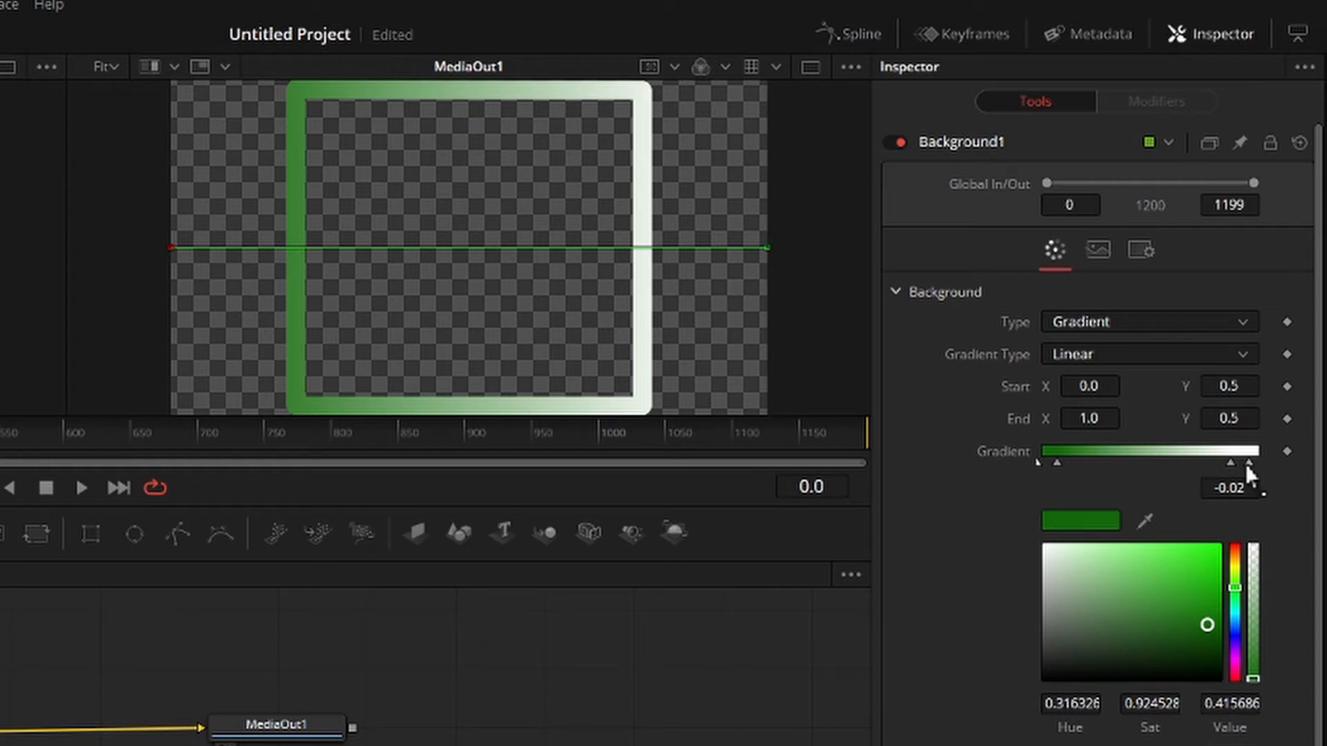
# - Move the gradient's outermost white stop to position -0.01, beside the hidden green stop
pyautogui.click(1247, 462)
pyautogui.click(1229, 488)
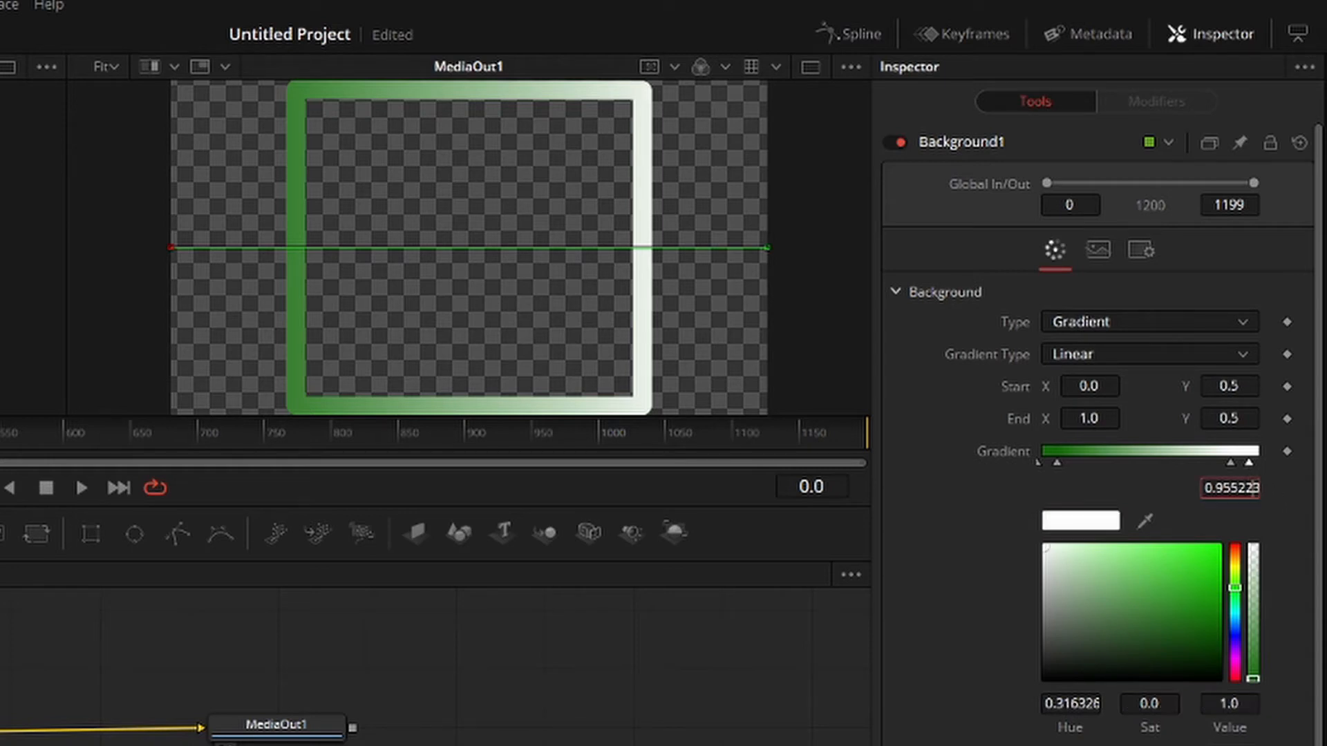
pyautogui.hotkey('ctrl', 'a')
pyautogui.press('BackSpace')
pyautogui.write('-0.01')
pyautogui.press('Return')
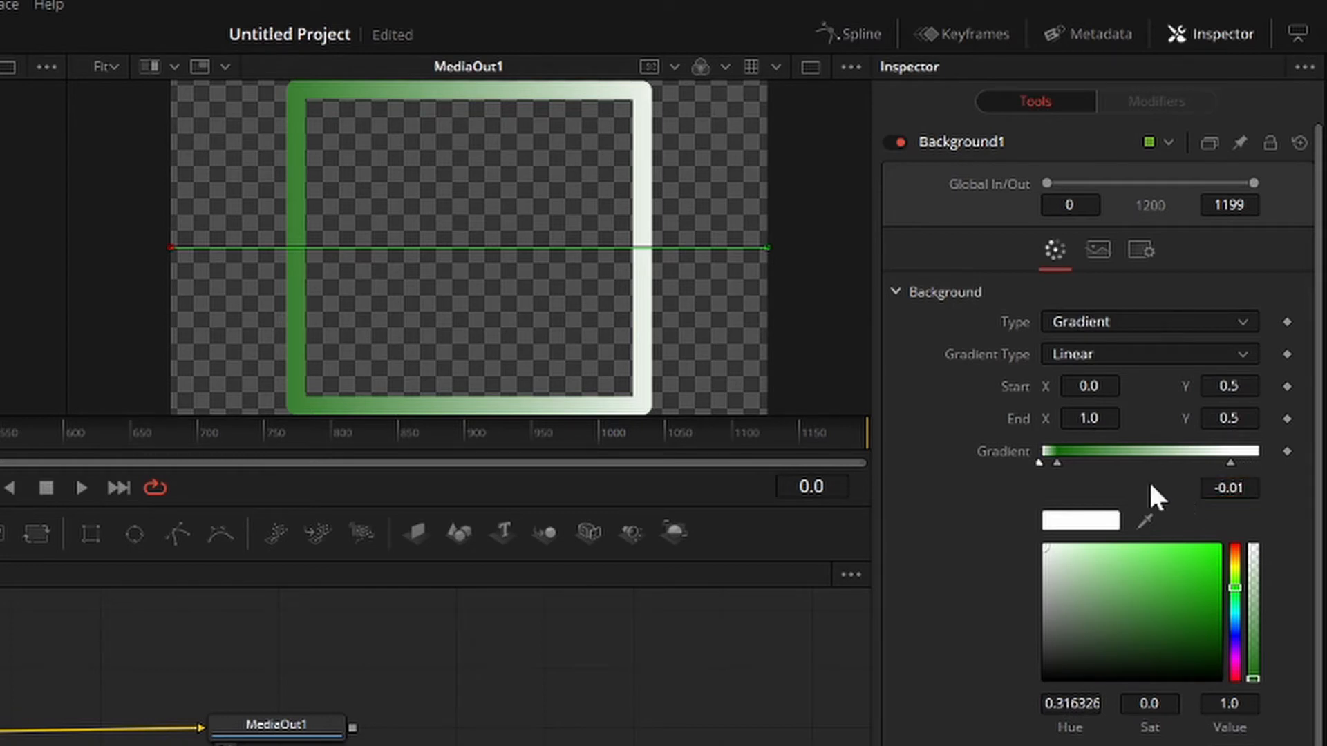
# - Move the remaining green stop to 0.0 and the remaining white stop to 1.0
pyautogui.click(1057, 461)
pyautogui.moveTo(1057, 462); pyautogui.dragTo(1038, 461)
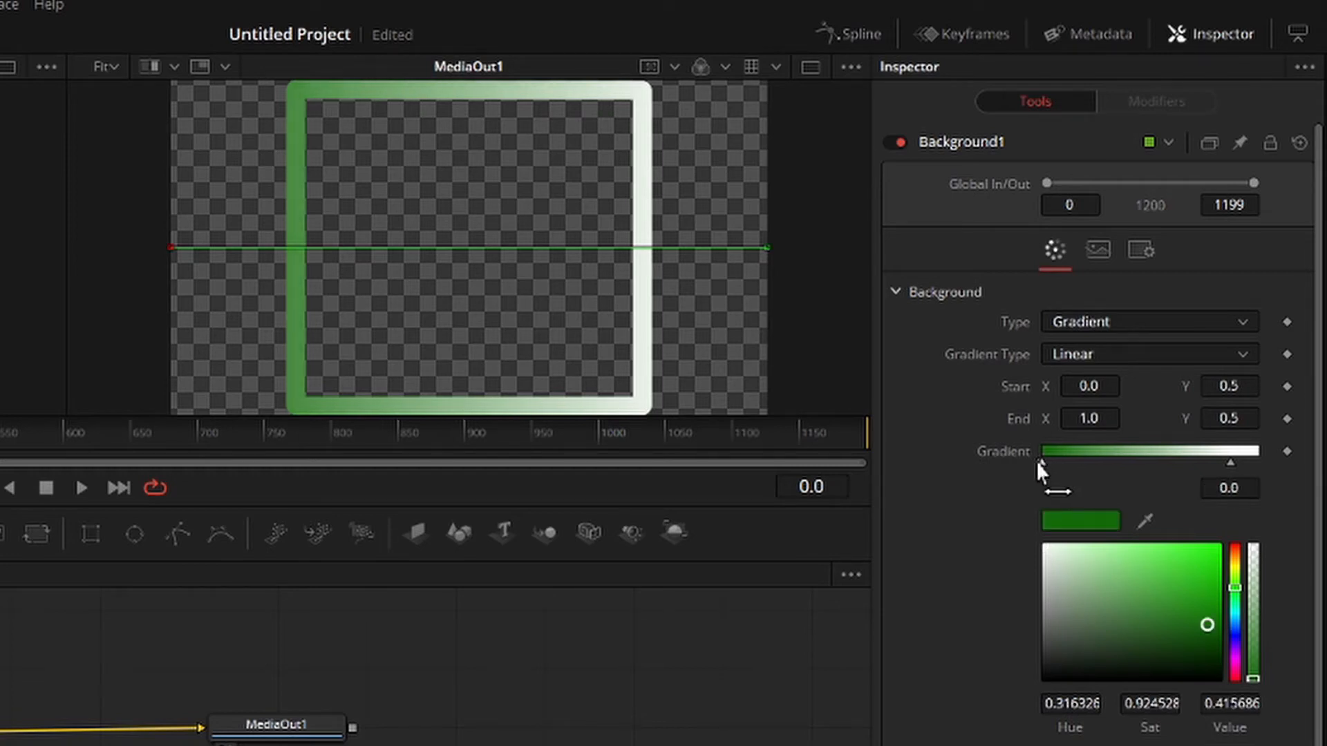
pyautogui.click(1229, 462)
pyautogui.moveTo(1229, 462); pyautogui.dragTo(1264, 464)
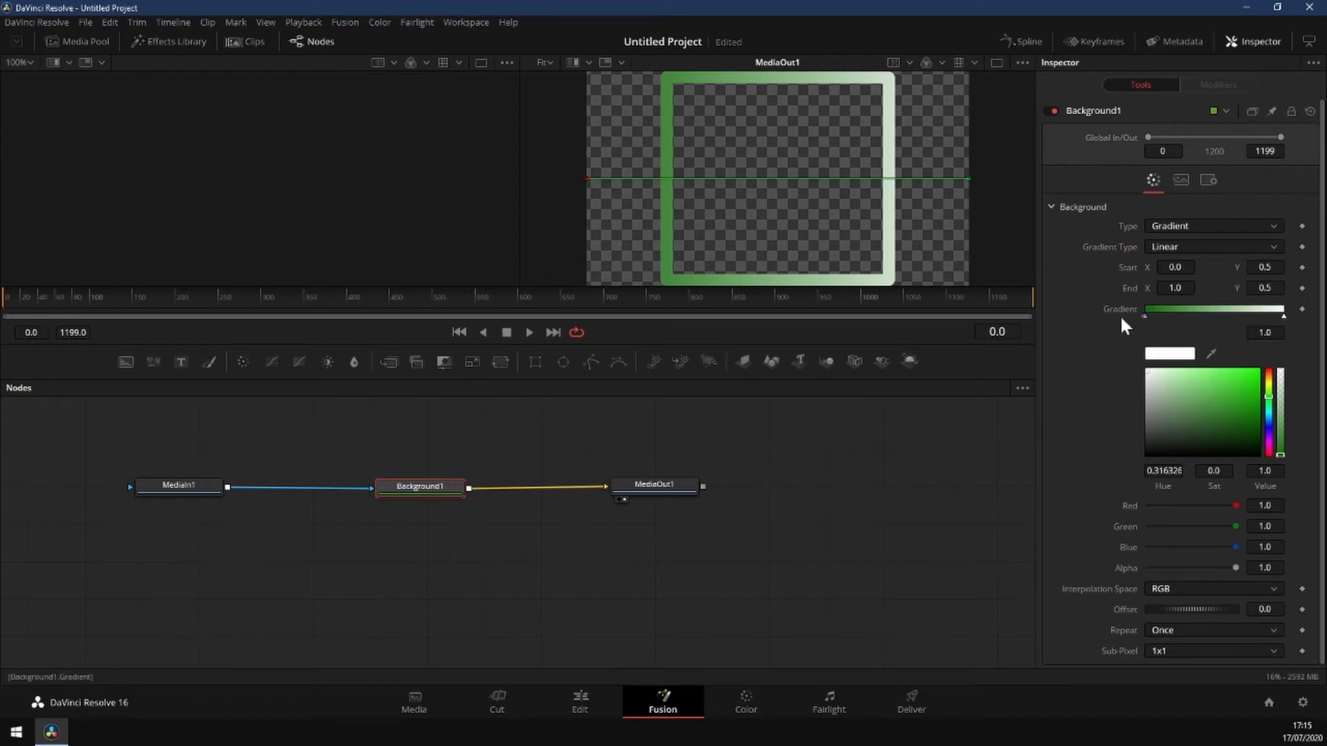
# - Keyframe the gradient at frame 0, and at frame 600 move the starting green stop to 1.0 to reverse the colors
pyautogui.click(1302, 310)
pyautogui.click(518, 299)
pyautogui.moveTo(1144, 318); pyautogui.dragTo(1291, 318)
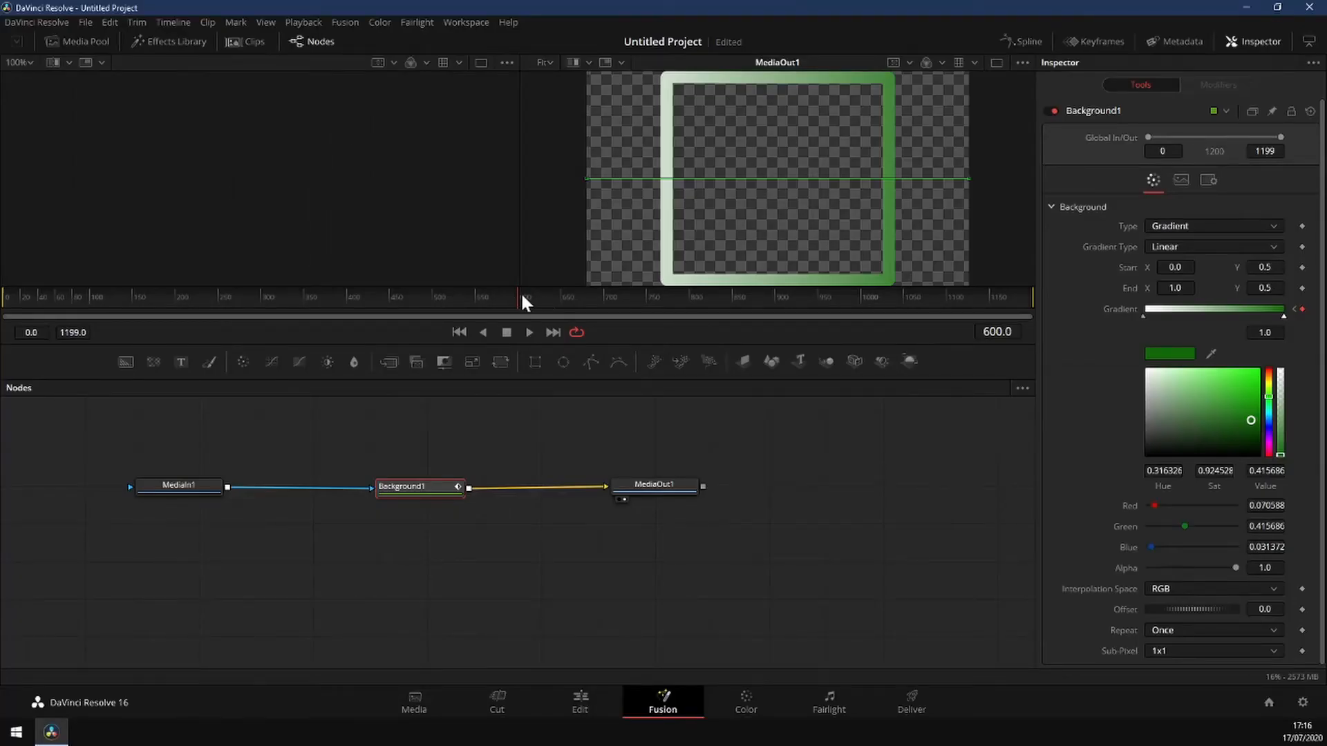
# - At frame 1199, move the starting white stop to 1.0 to restore green-to-white, and play the animation from the beginning
pyautogui.moveTo(518, 295); pyautogui.dragTo(970, 315)
pyautogui.moveTo(1142, 316); pyautogui.dragTo(1289, 329)
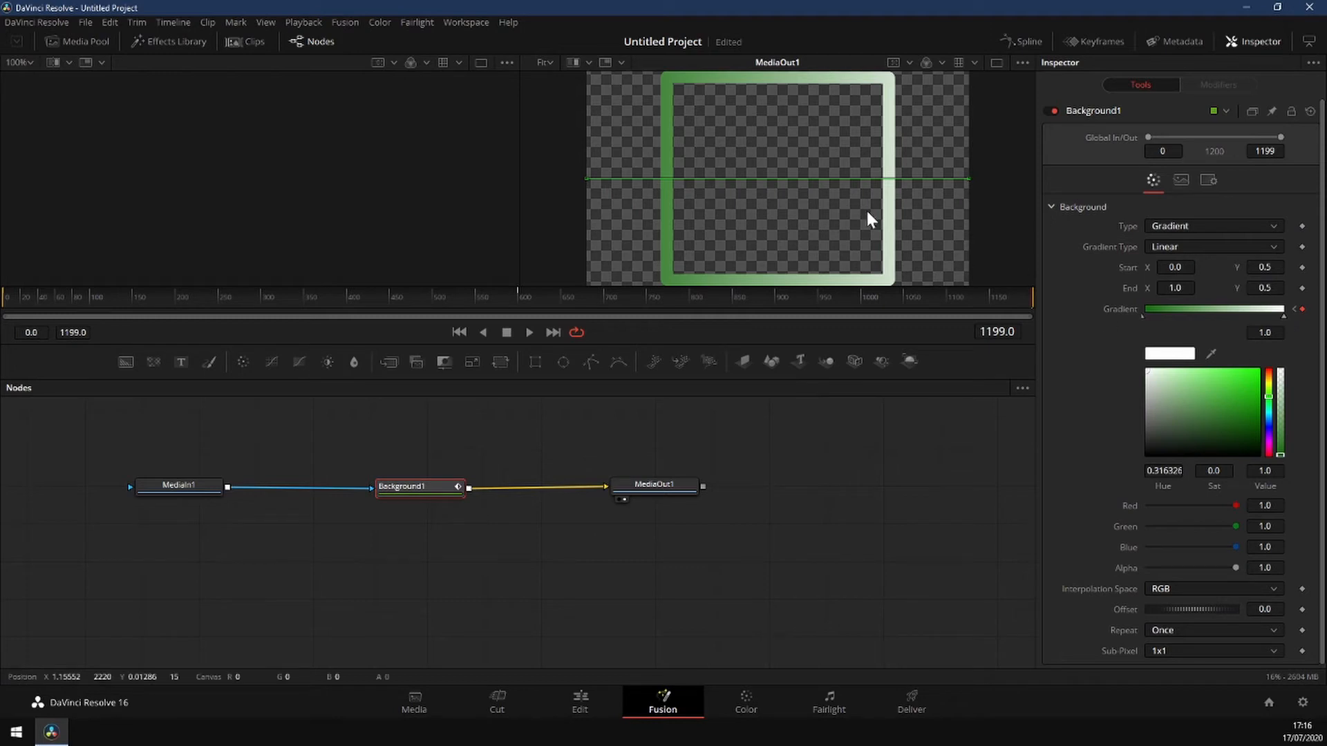
pyautogui.click(458, 333)
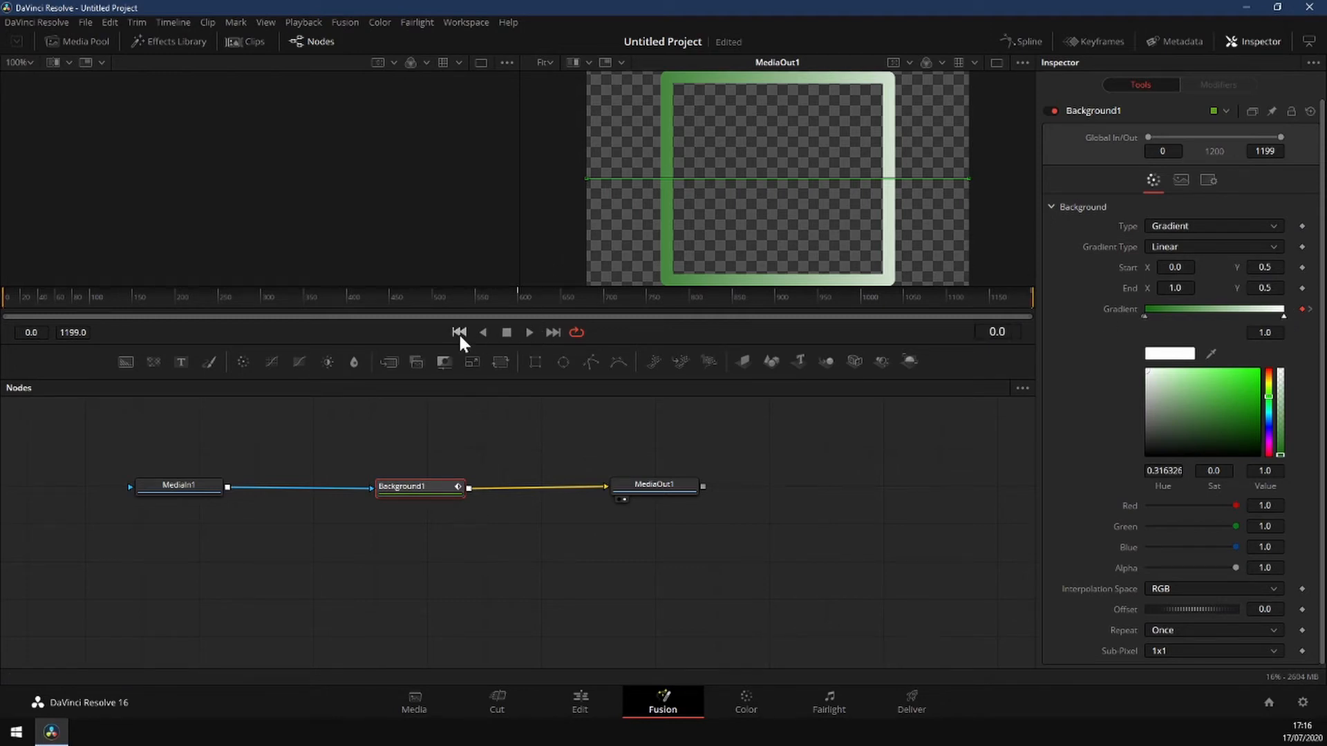
pyautogui.click(529, 334)
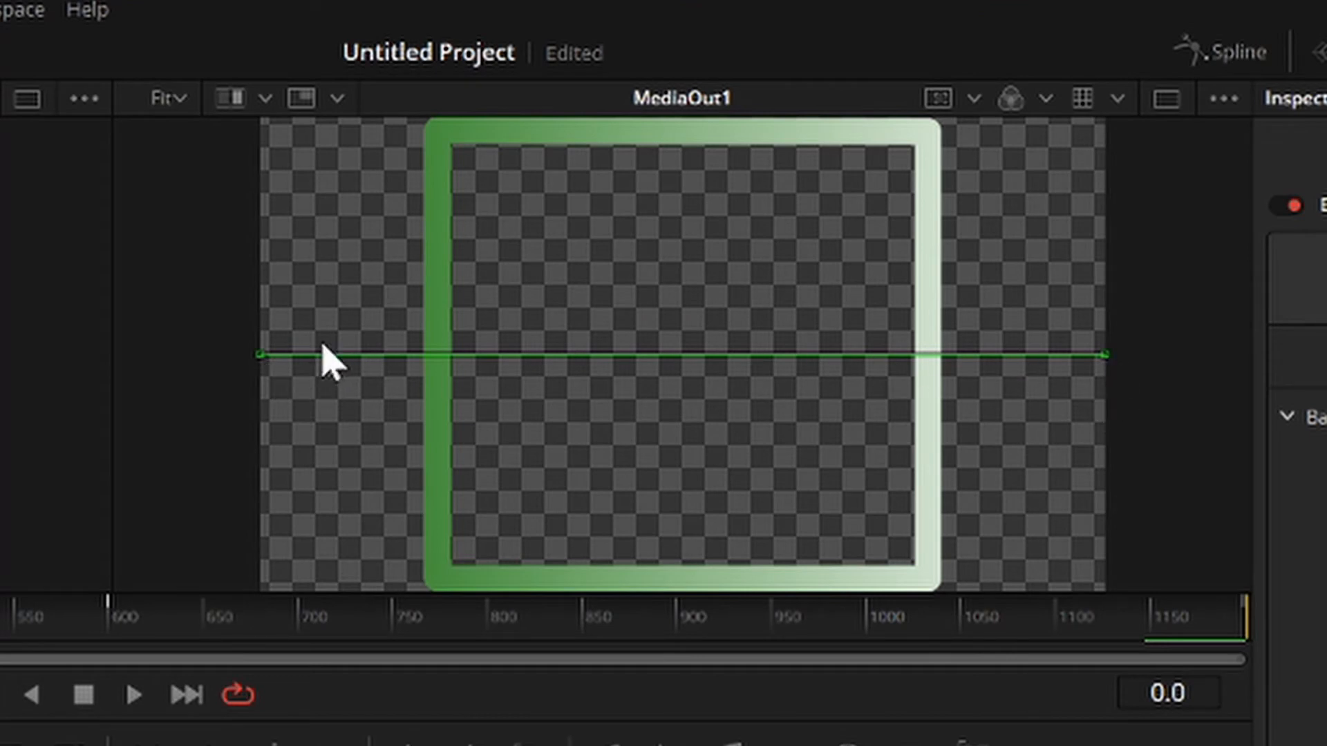
# - Run the gradient diagonally from the frame's upper-left corner to its lower-right corner, and preview the animation
pyautogui.click(262, 356)
pyautogui.moveTo(263, 360); pyautogui.dragTo(428, 137)
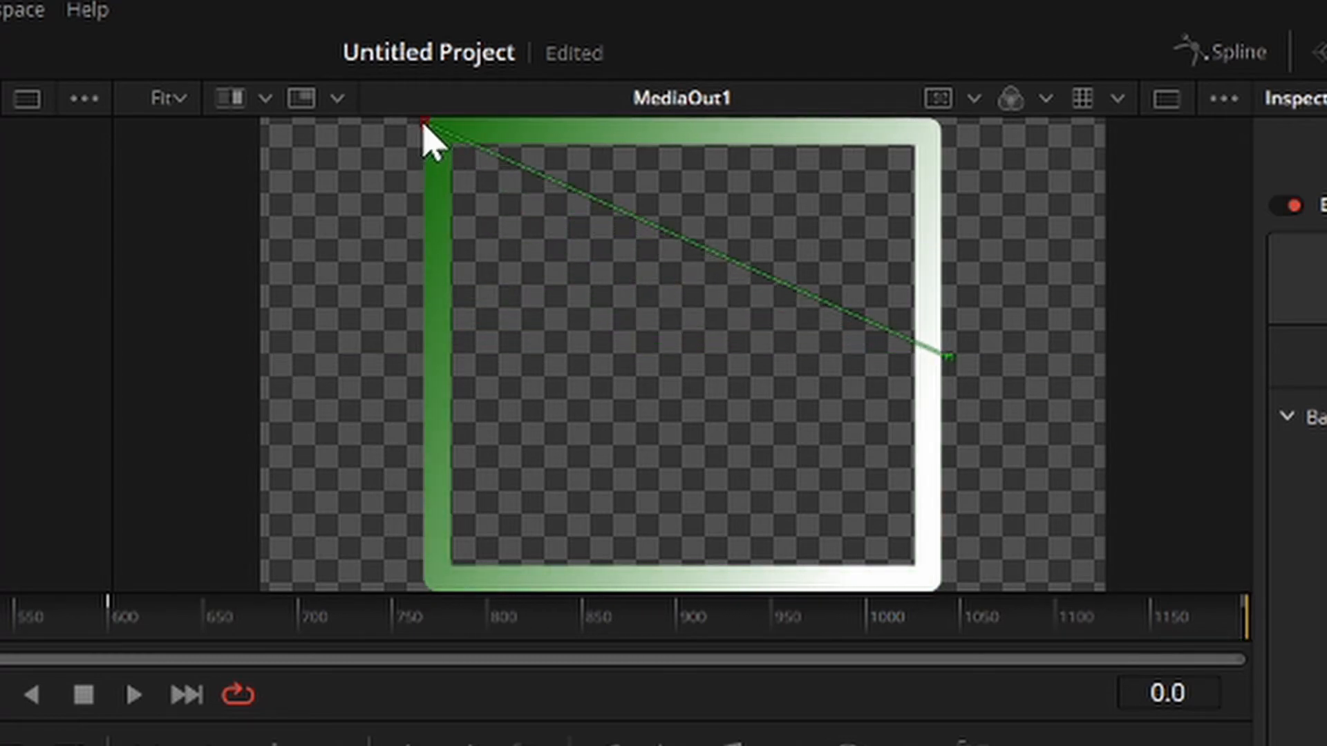
pyautogui.moveTo(949, 358); pyautogui.dragTo(941, 591)
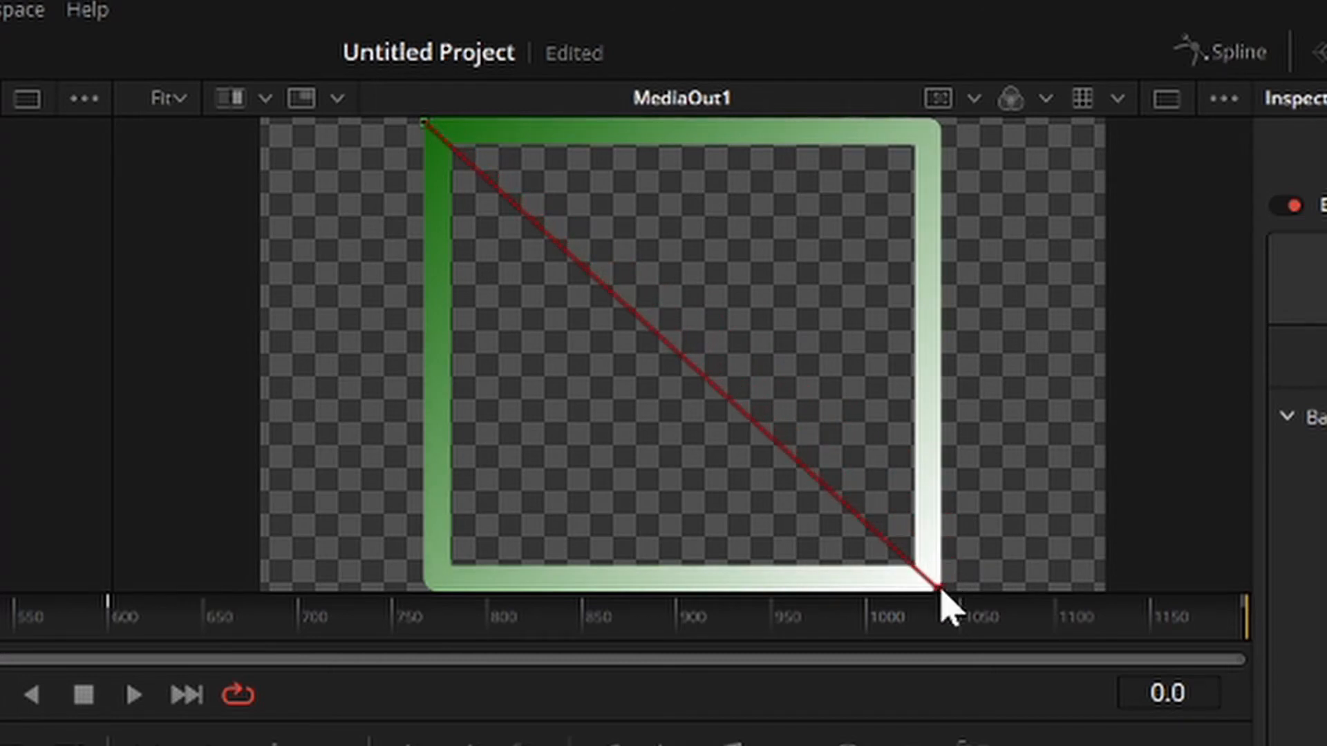
pyautogui.click(134, 696)
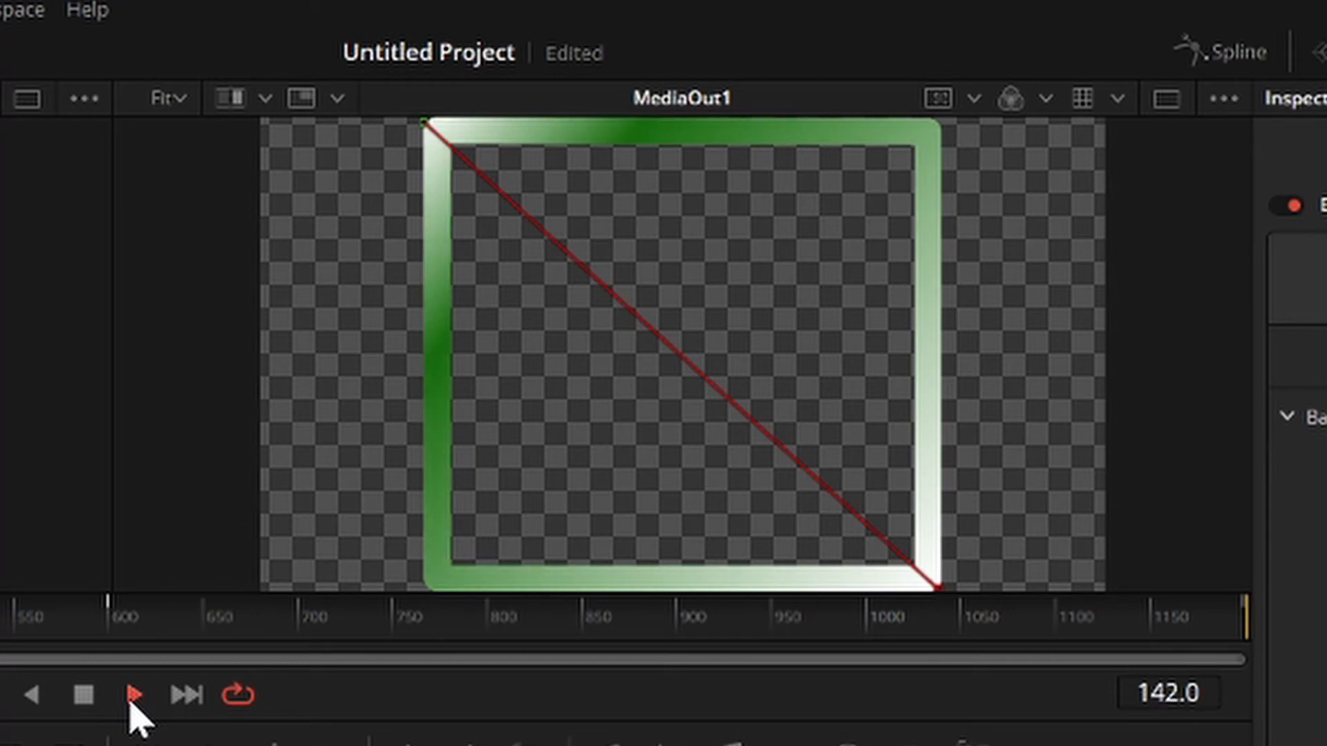
pyautogui.click(84, 695)
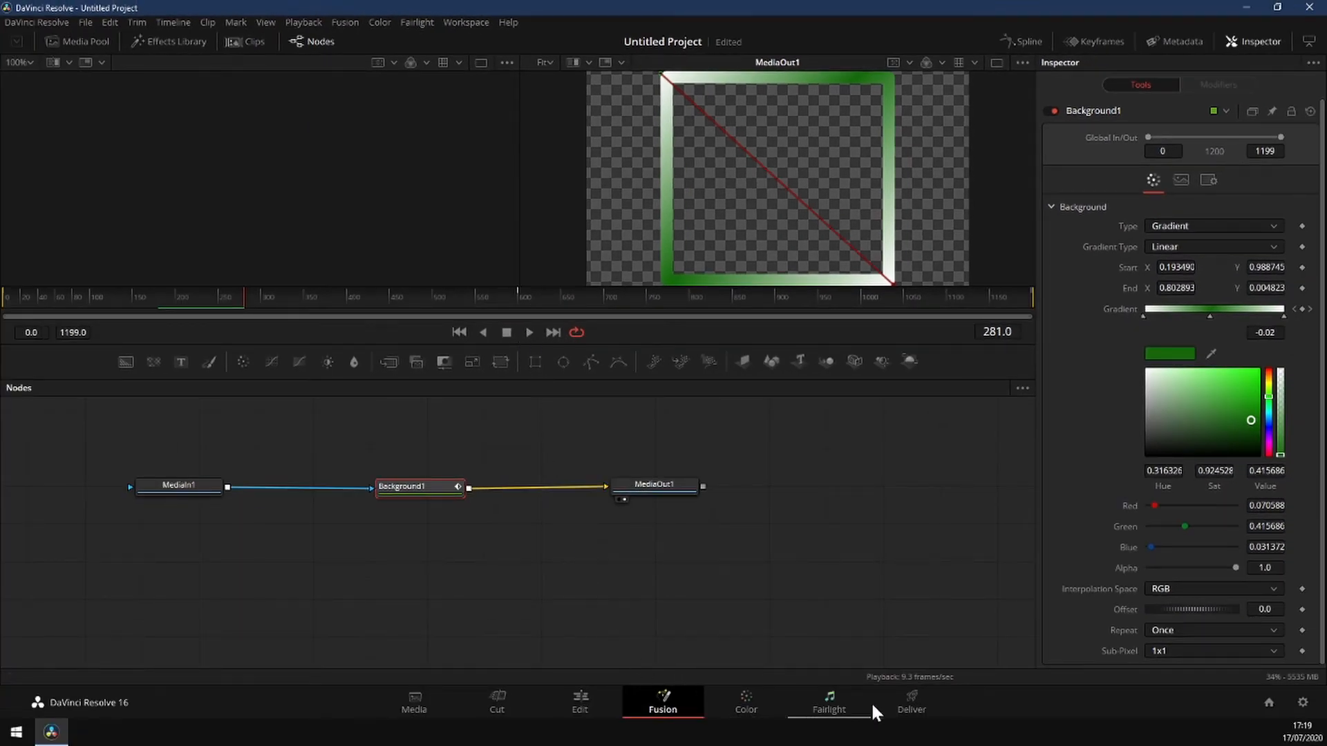
# - Open the Deliver page and name the render file "webcam overlay"
pyautogui.click(933, 712)
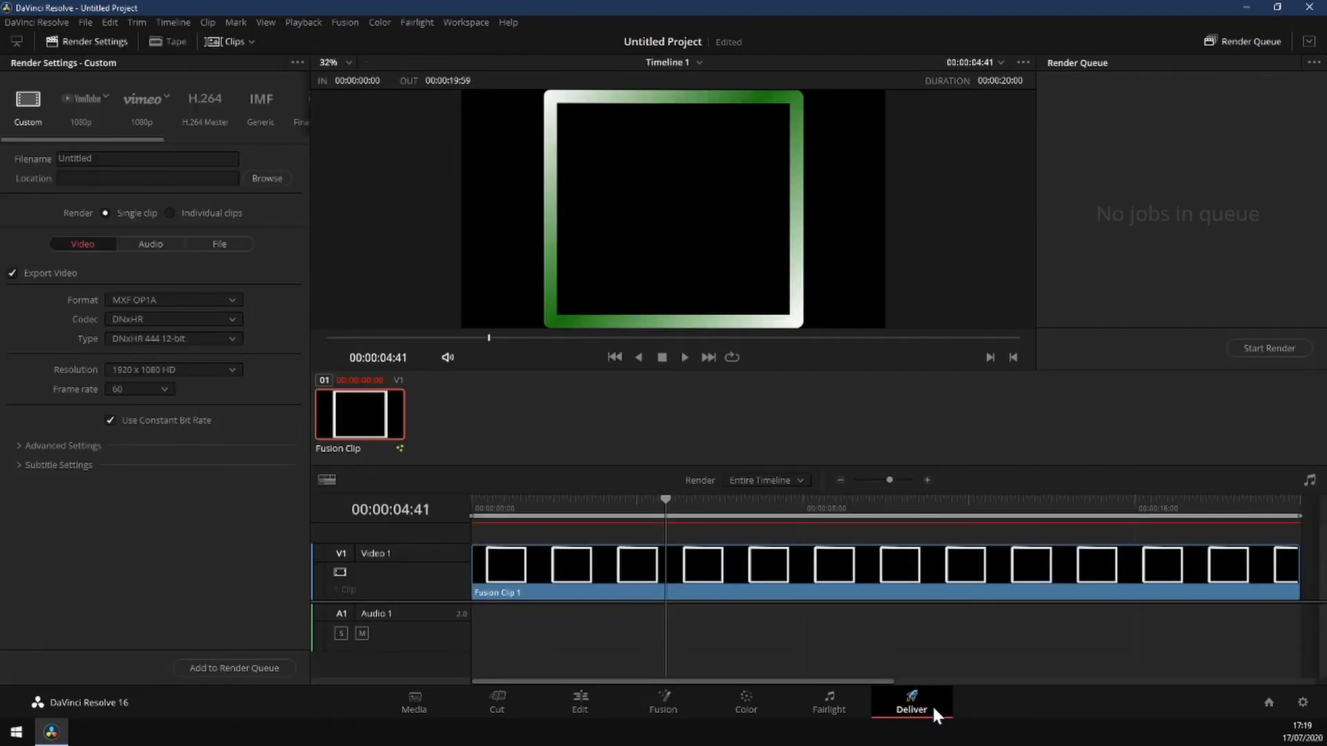
pyautogui.click(147, 158)
pyautogui.write('webcam overlay')
pyautogui.press('Return')
# - Set the render format to QuickTime with the H.264 codec, and render the queued job
pyautogui.click(146, 299)
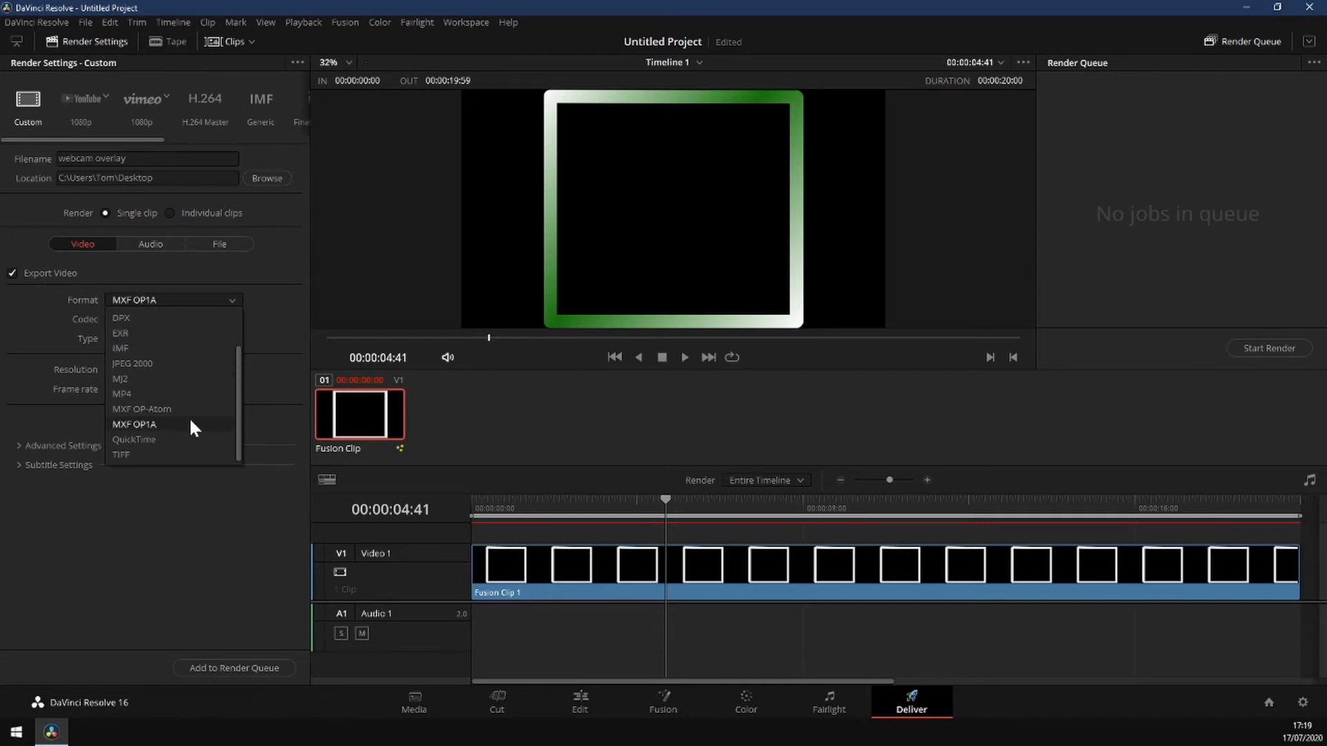
pyautogui.click(170, 440)
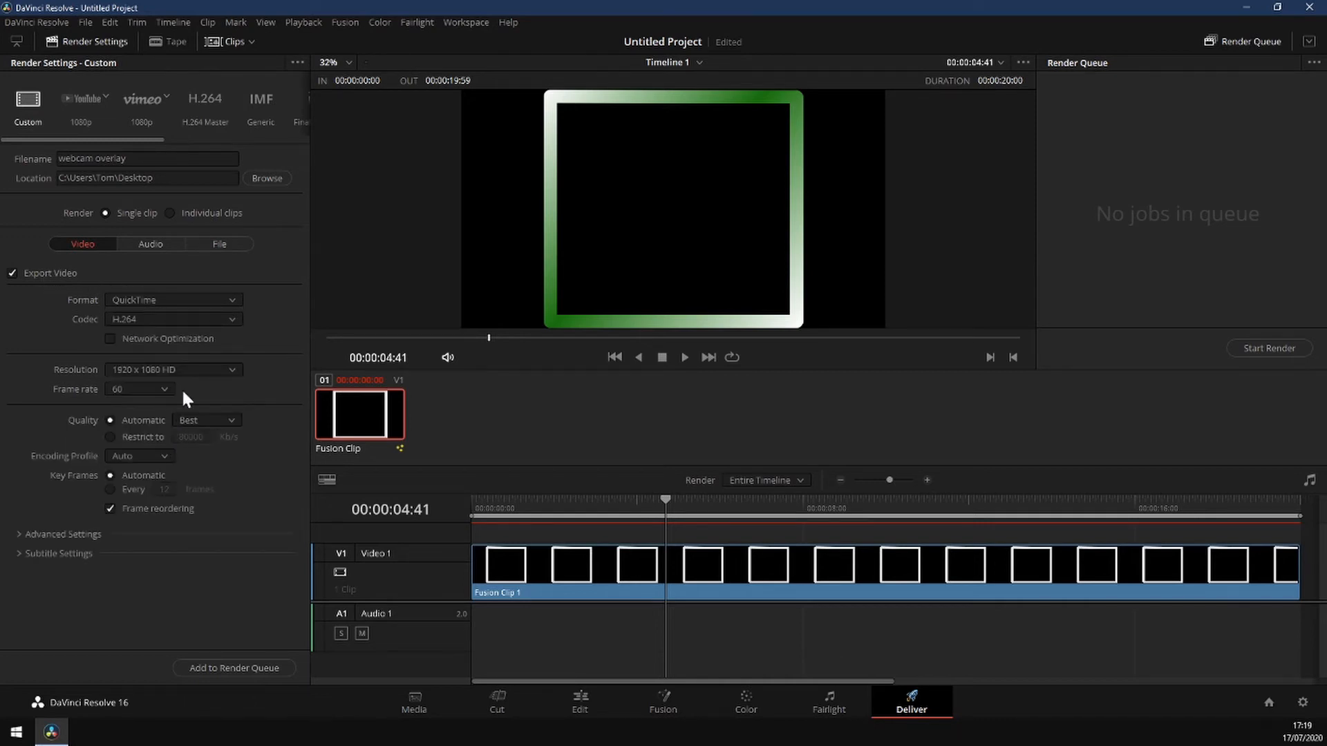
pyautogui.click(210, 322)
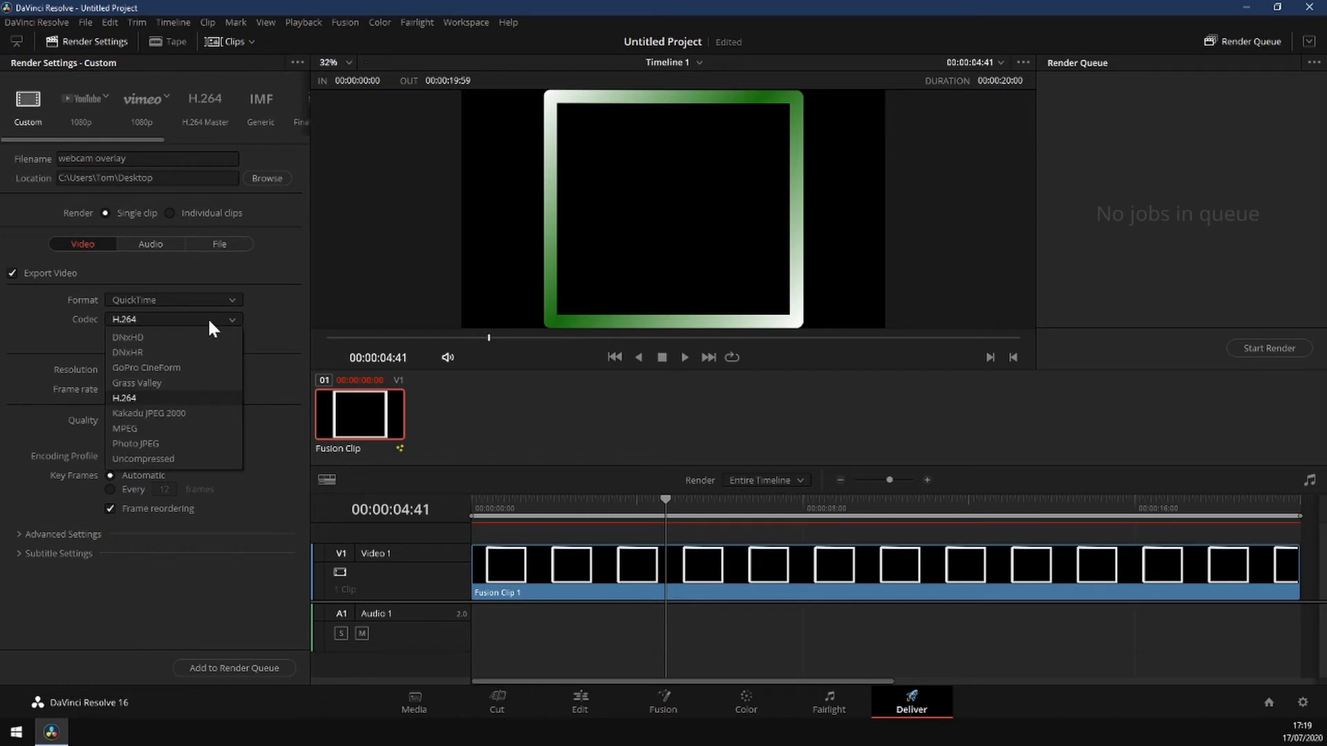
pyautogui.click(210, 322)
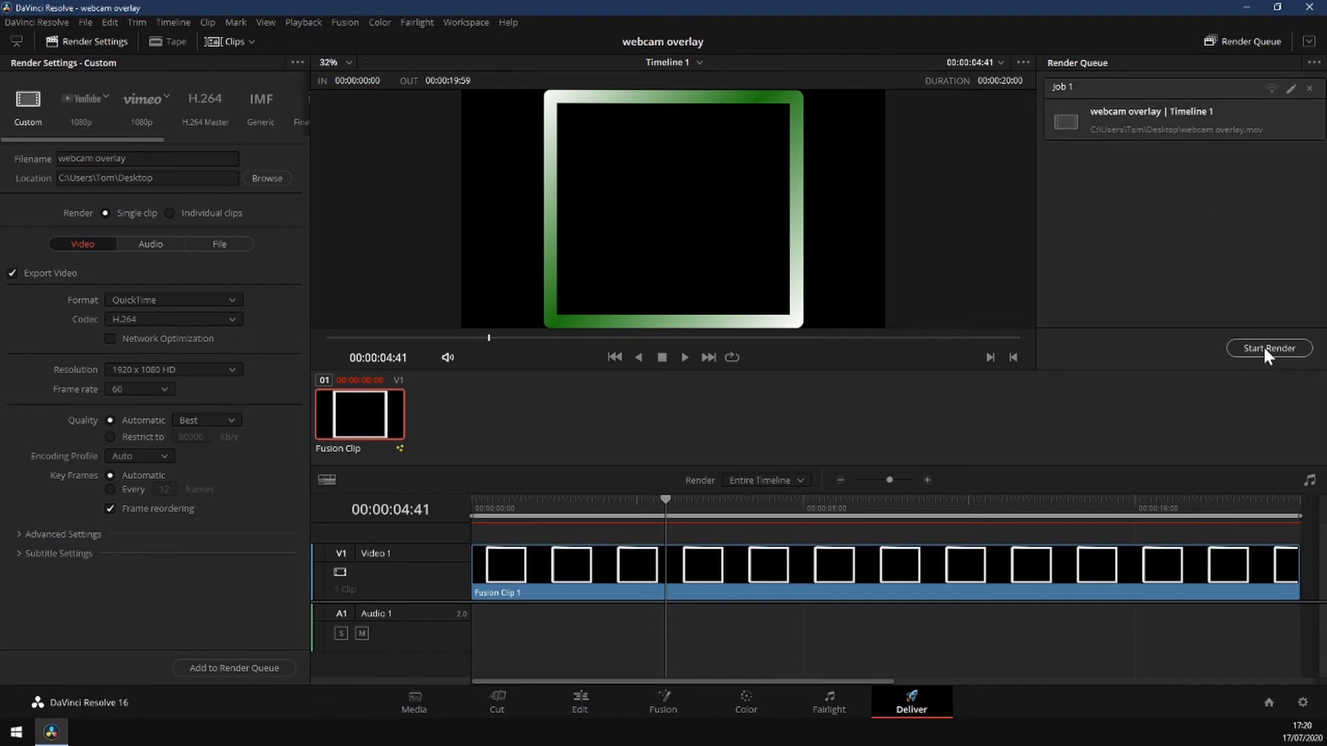
pyautogui.click(1274, 350)
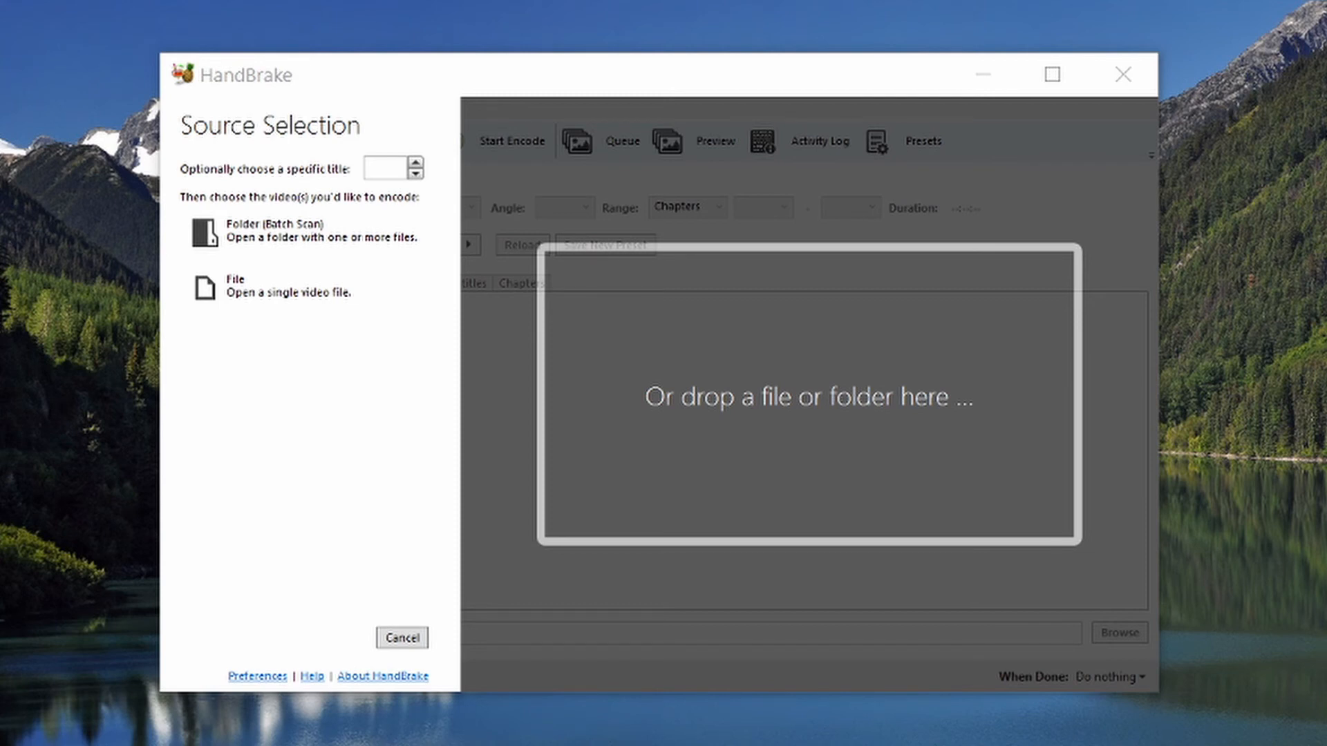
# - Load the rendered webcam overlay video into HandBrake and set its output format to WebM
pyautogui.moveTo(780, 442); pyautogui.dragTo(786, 376)
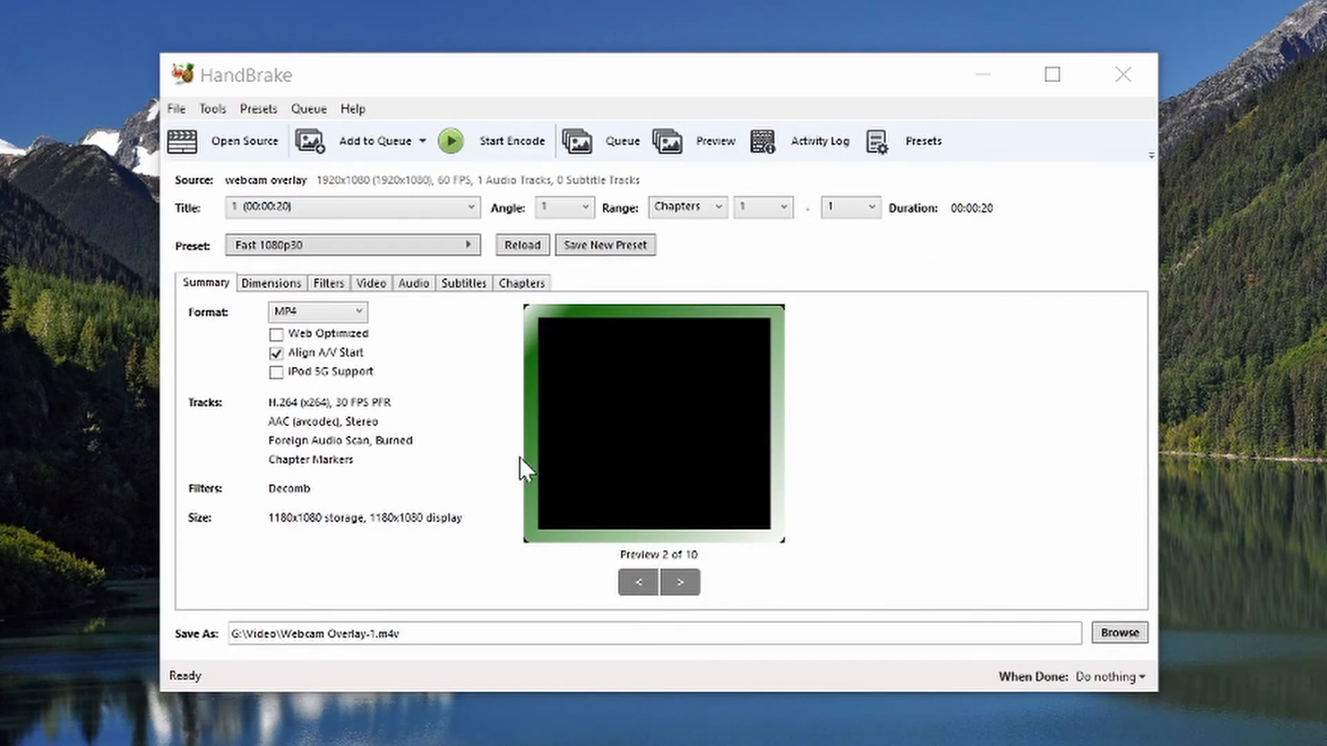
pyautogui.click(357, 312)
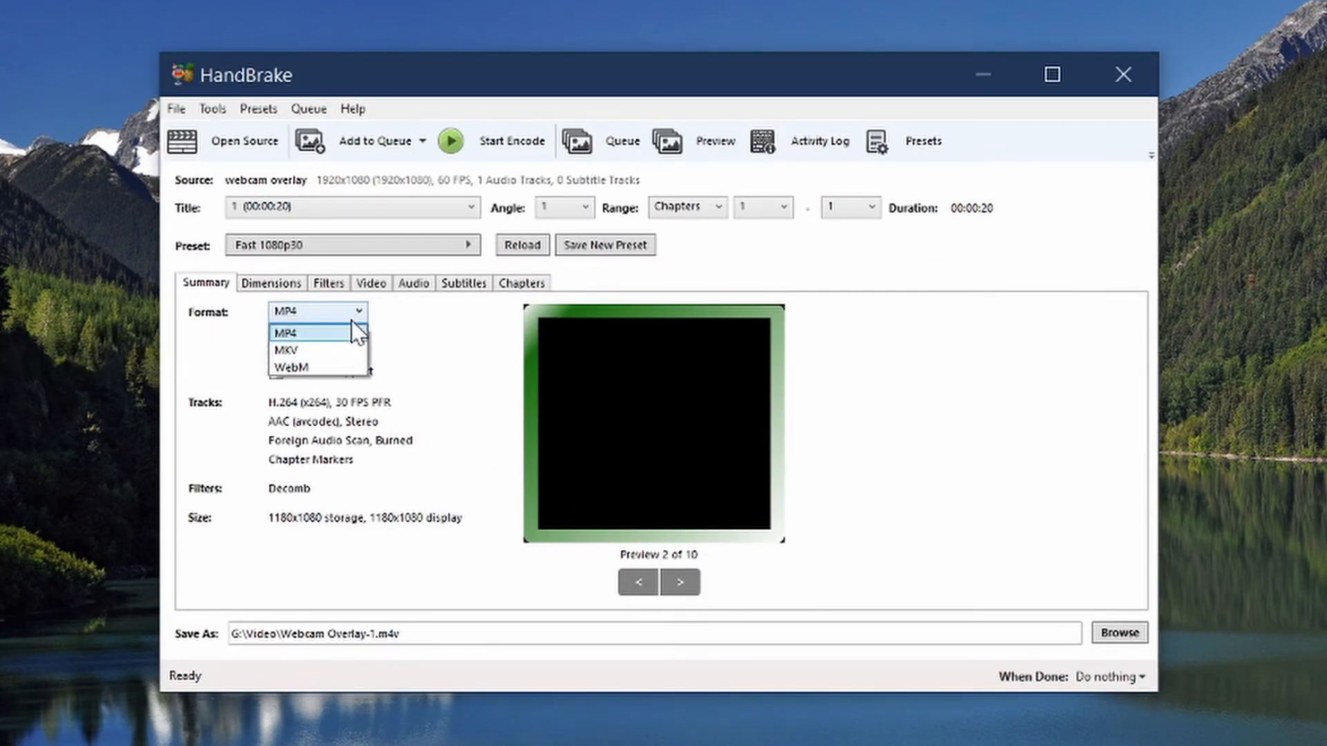
pyautogui.click(322, 368)
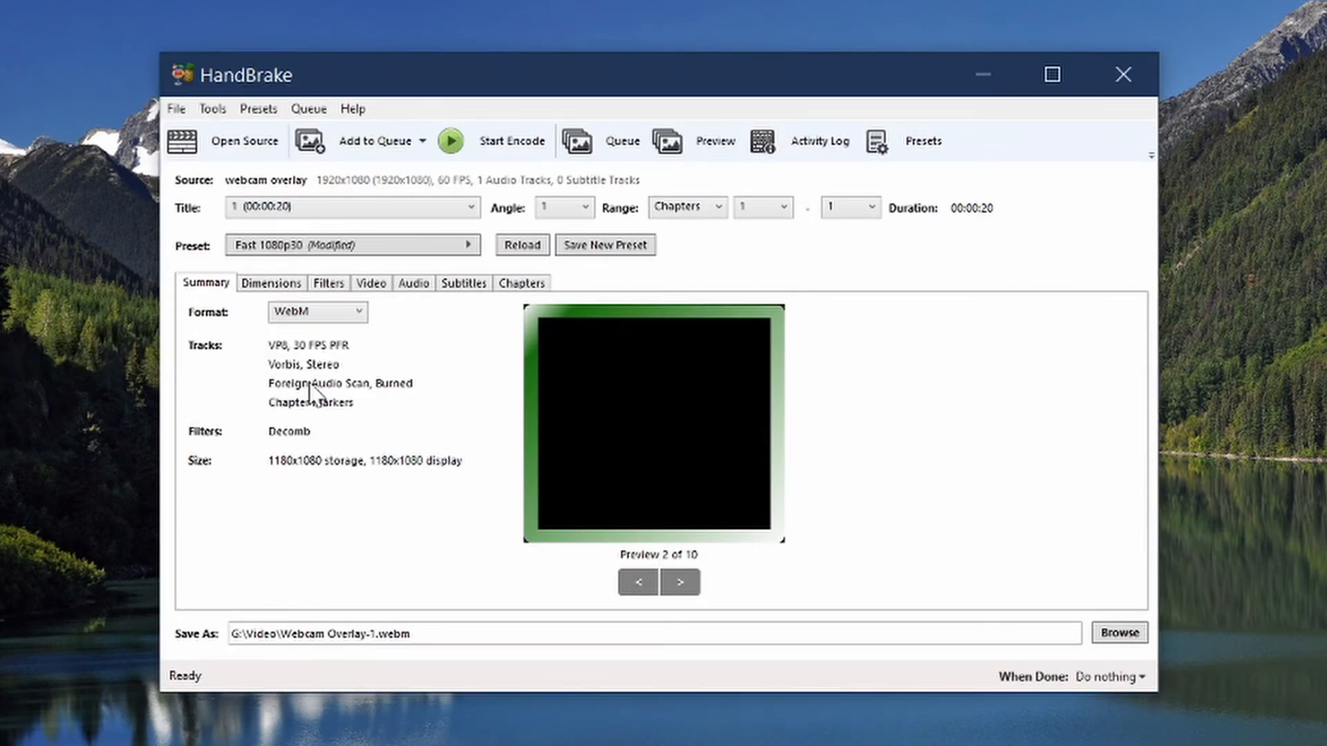
# - Start encoding the WebM overlay, and set the video's constant quality to 34
pyautogui.click(377, 285)
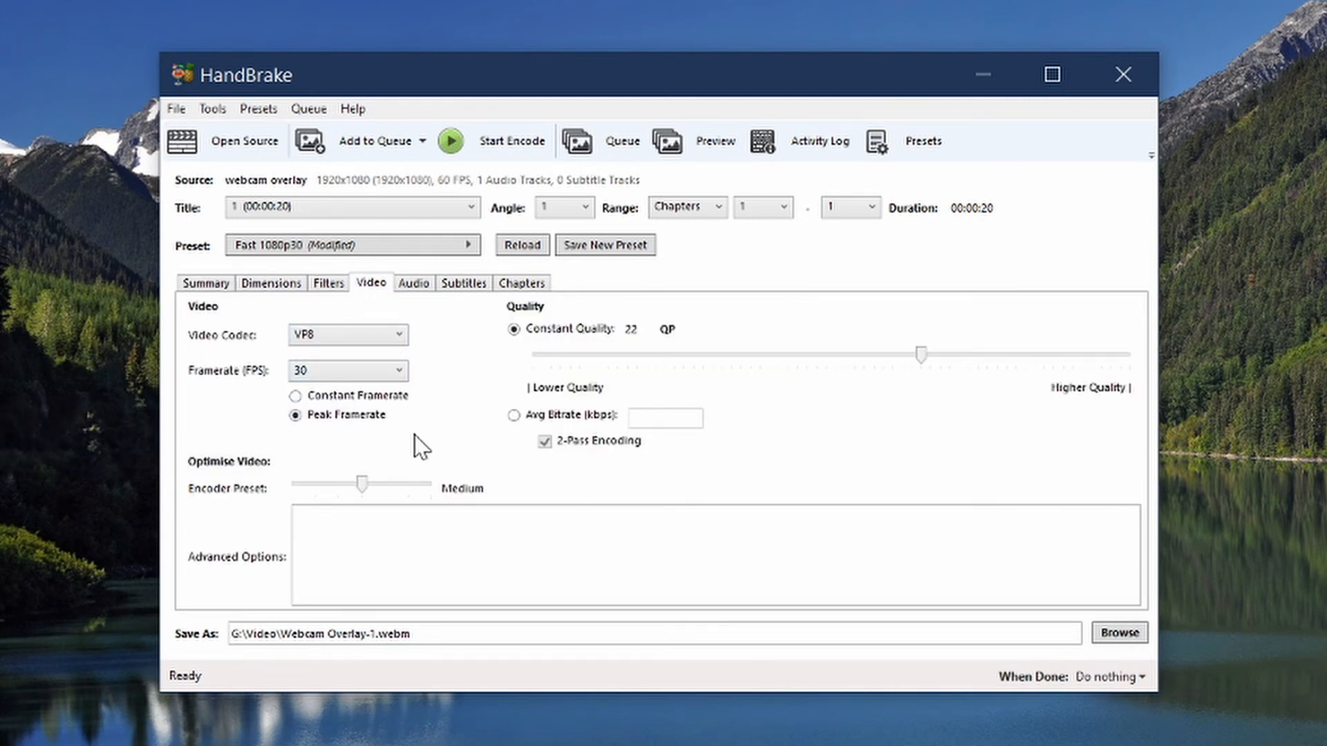
pyautogui.click(526, 418)
pyautogui.click(471, 150)
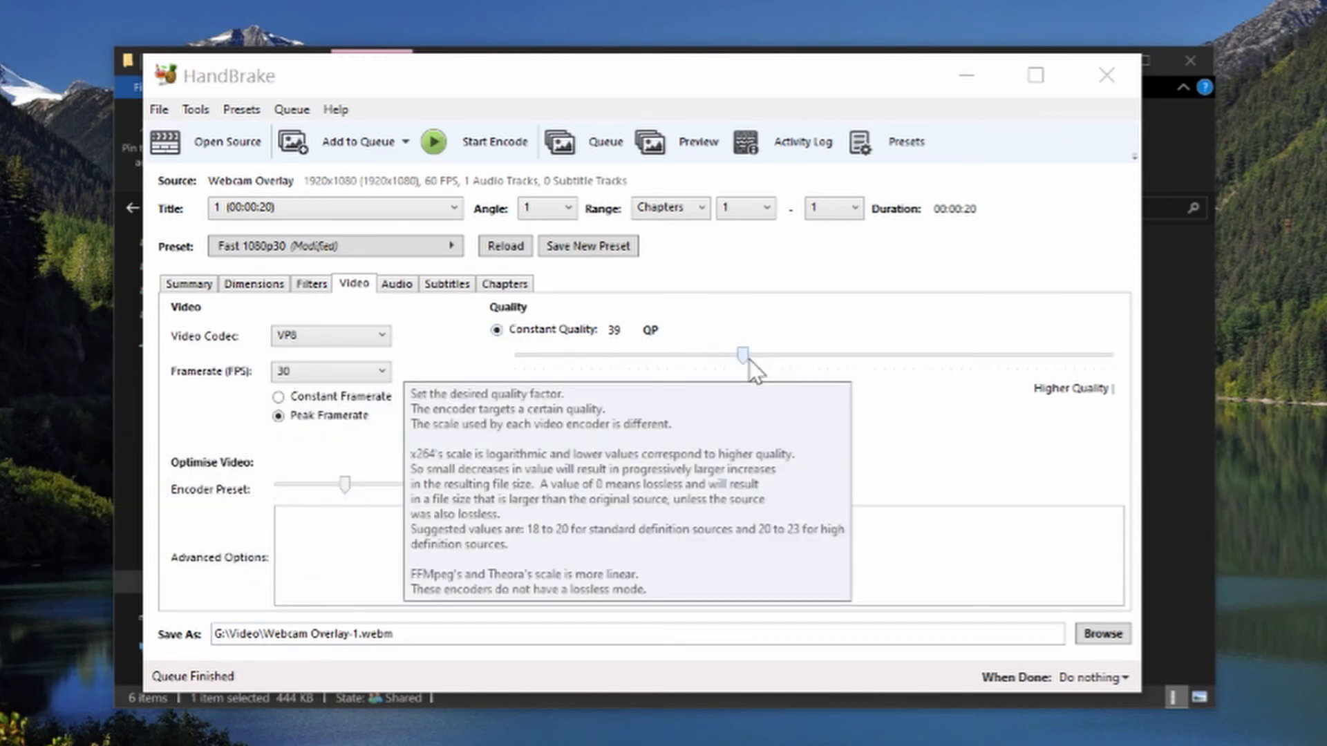
pyautogui.moveTo(760, 355); pyautogui.dragTo(801, 356)
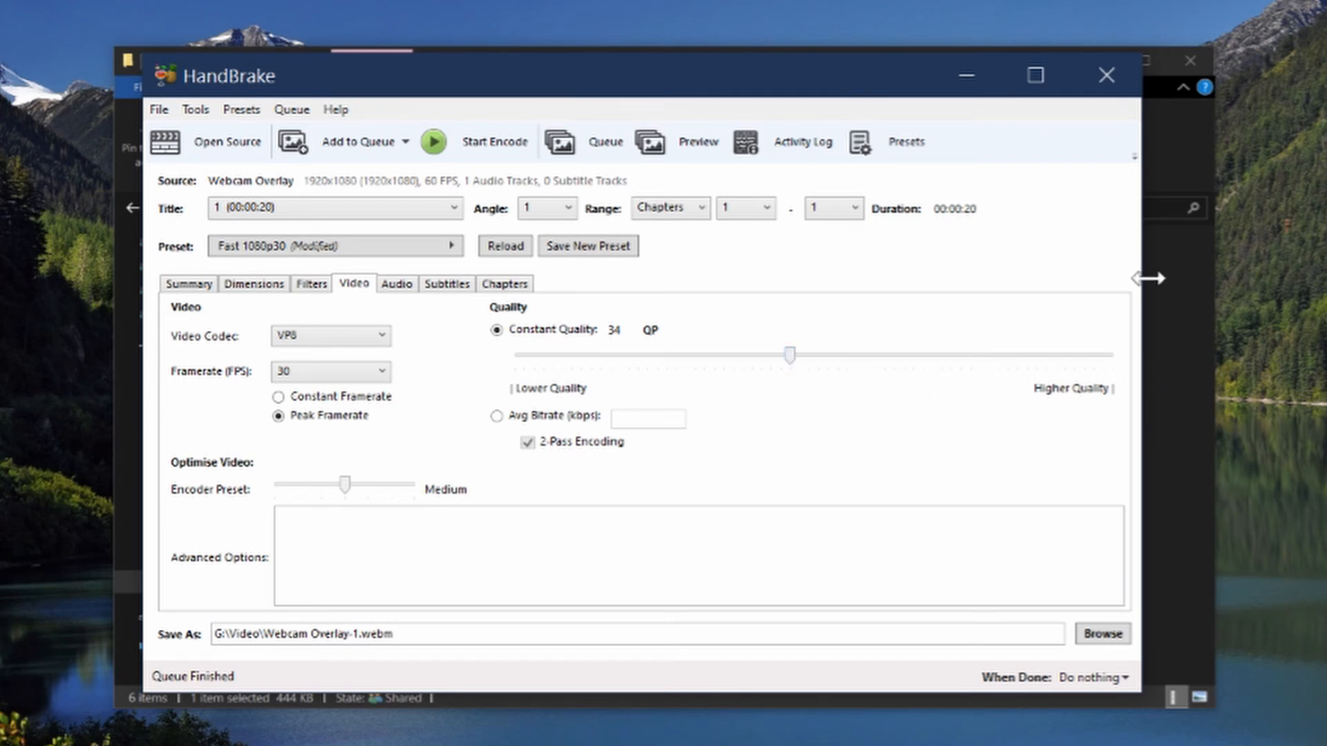
pyautogui.click(1163, 323)
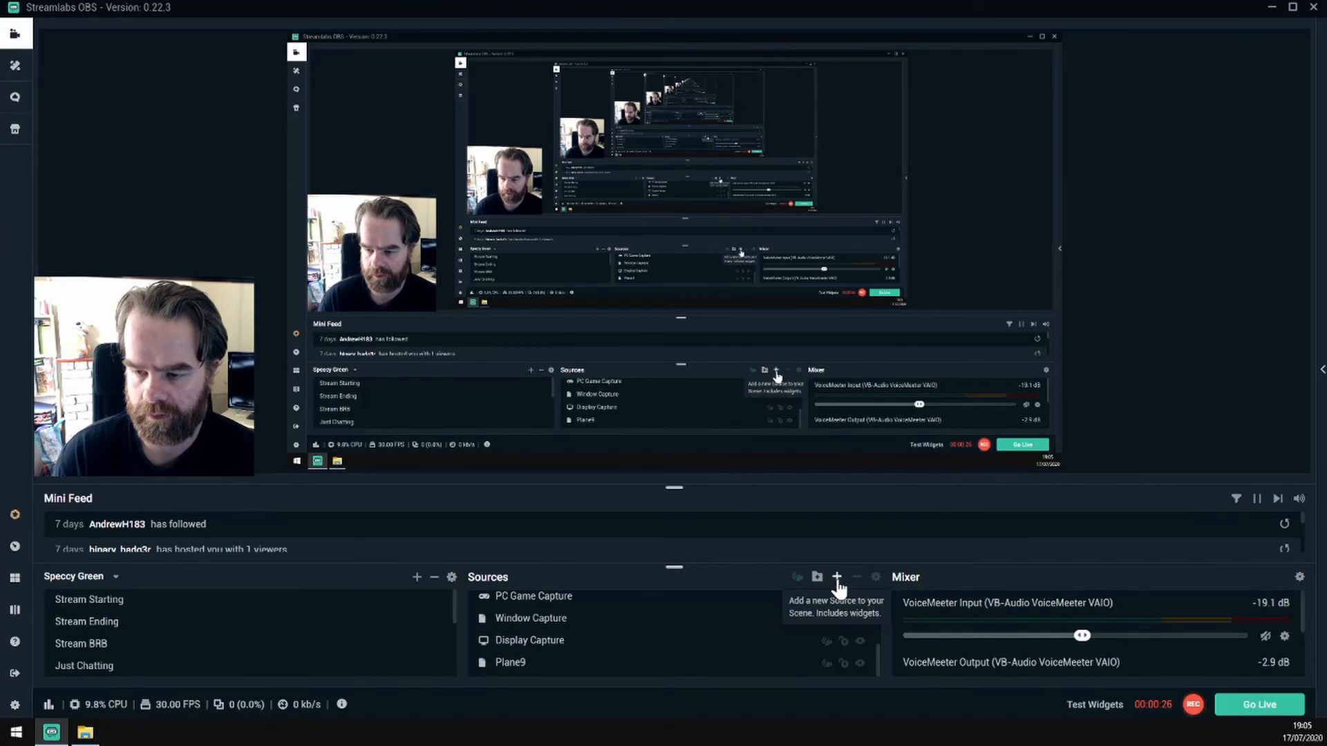
# - In Streamlabs OBS, remove the Webcam Overlay image source from the scene
pyautogui.click(837, 580)
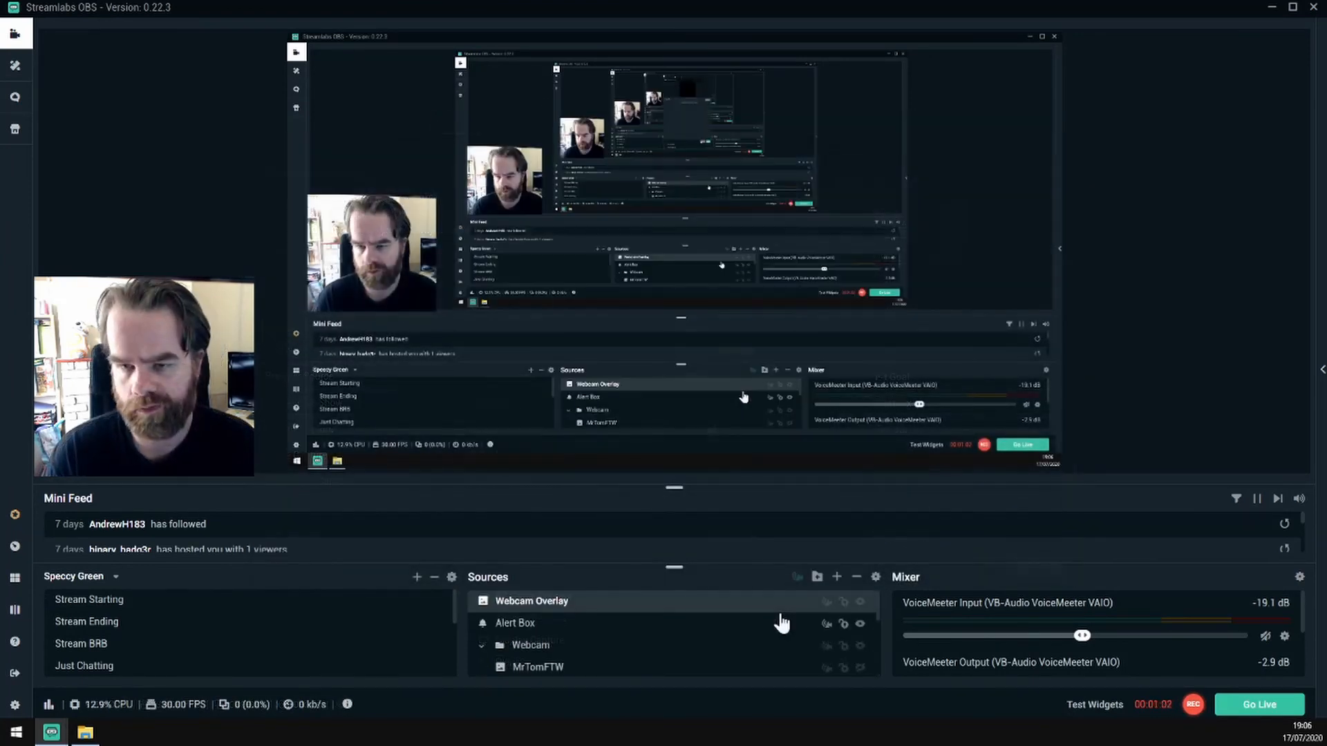
pyautogui.click(856, 577)
pyautogui.click(698, 367)
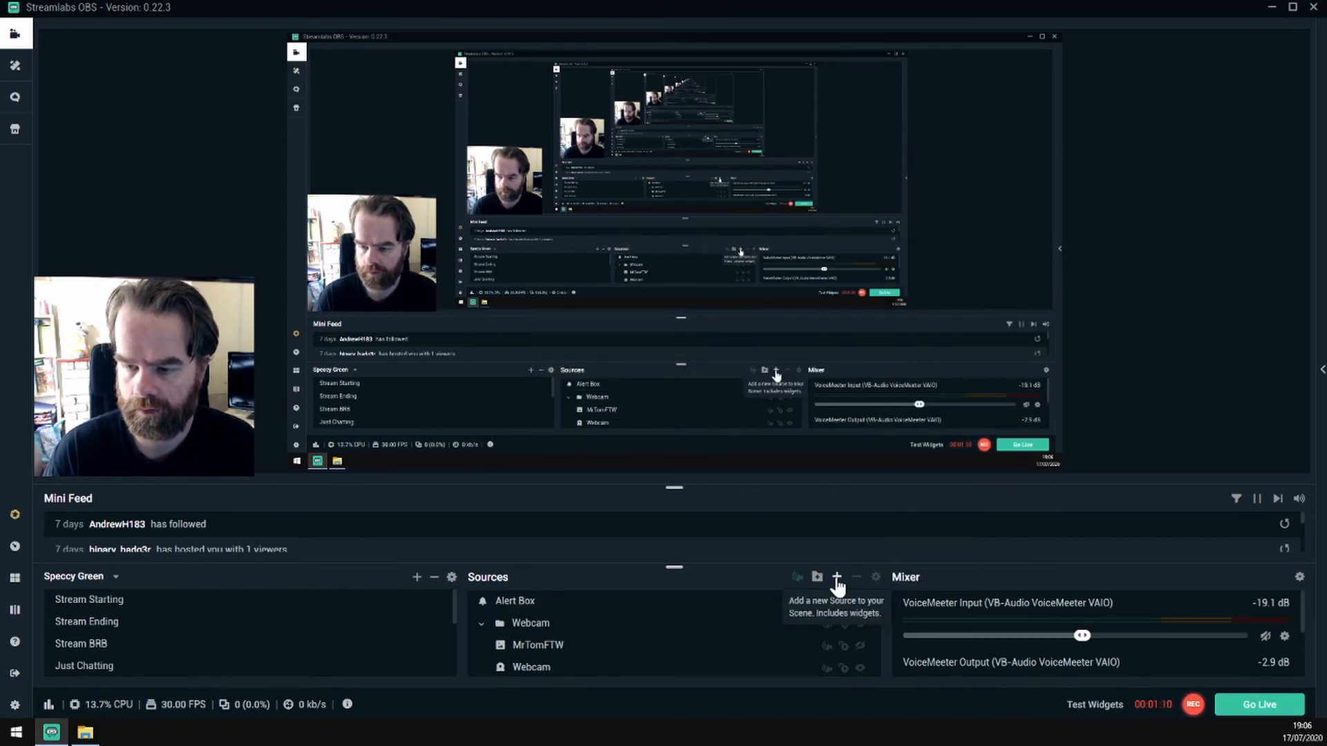
# - Add a new Media Source named "Webcam Overlay" to the scene and load the overlay video as its local file
pyautogui.click(837, 580)
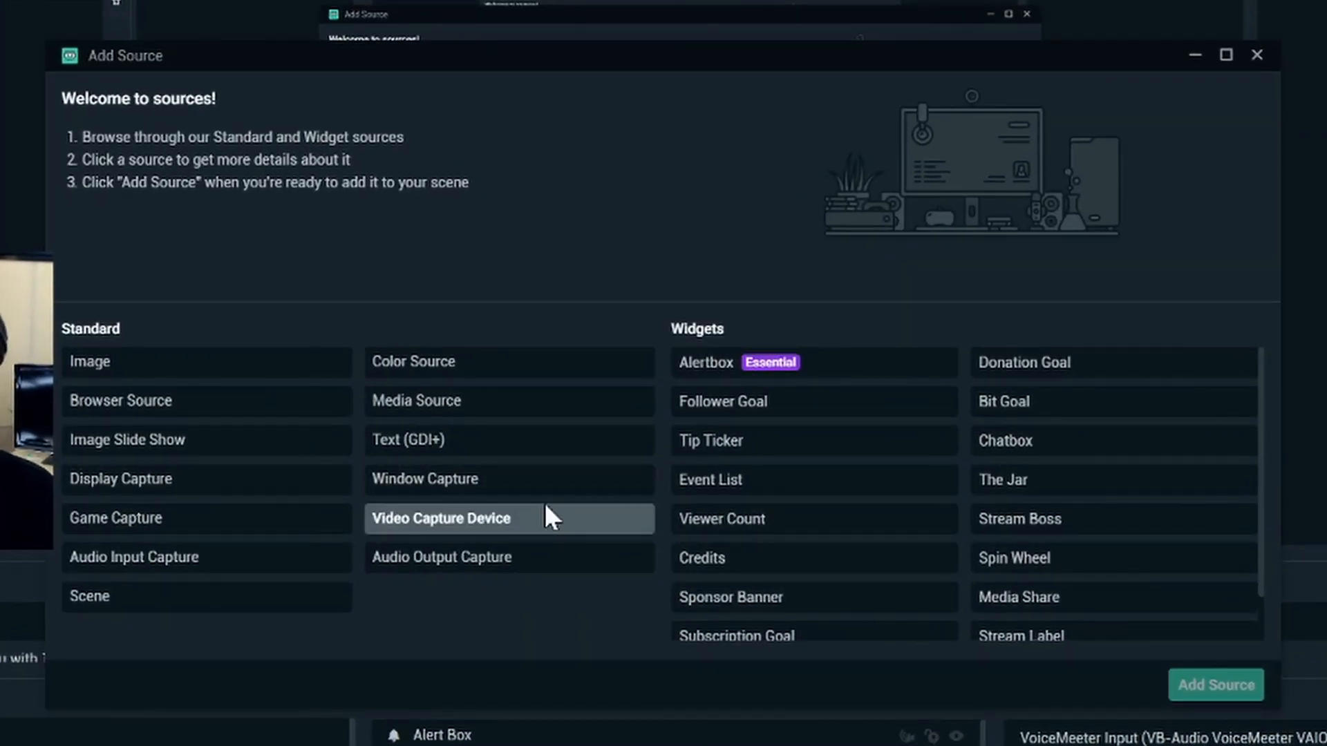
pyautogui.click(486, 409)
pyautogui.doubleClick(485, 409)
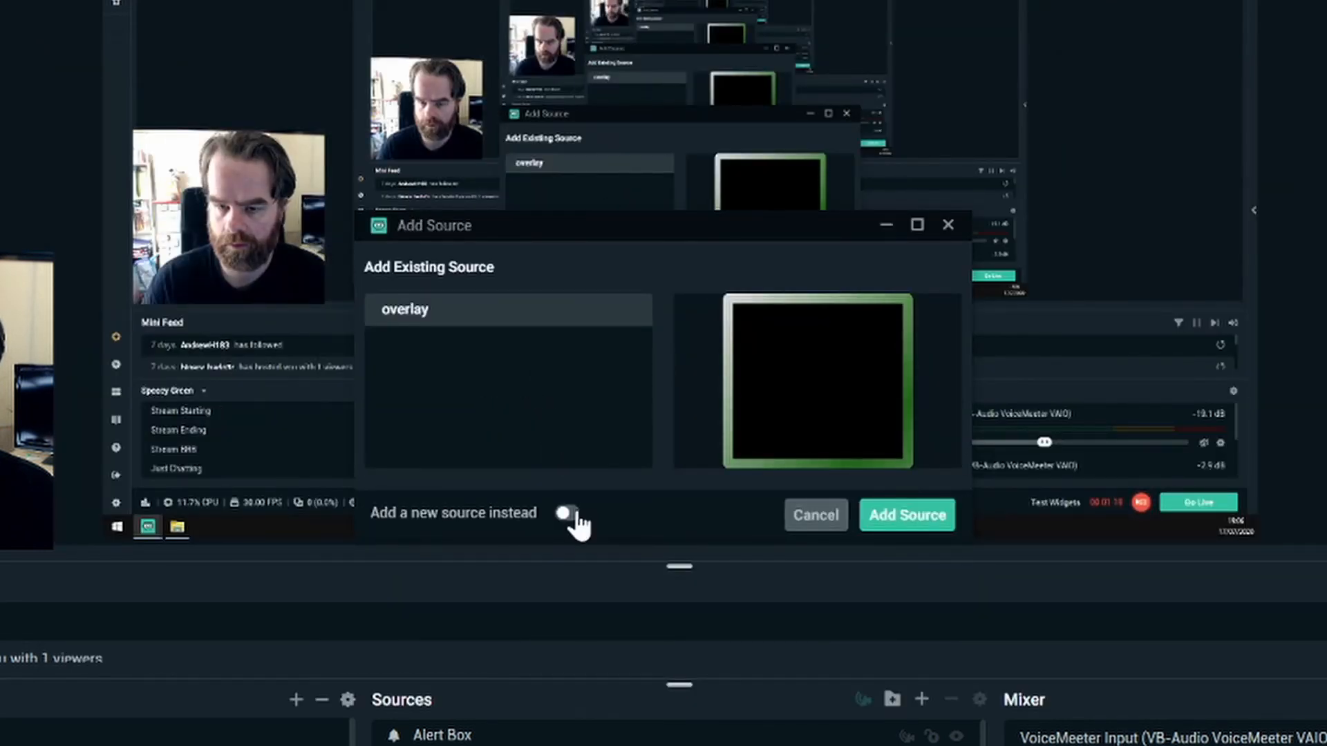
pyautogui.click(568, 515)
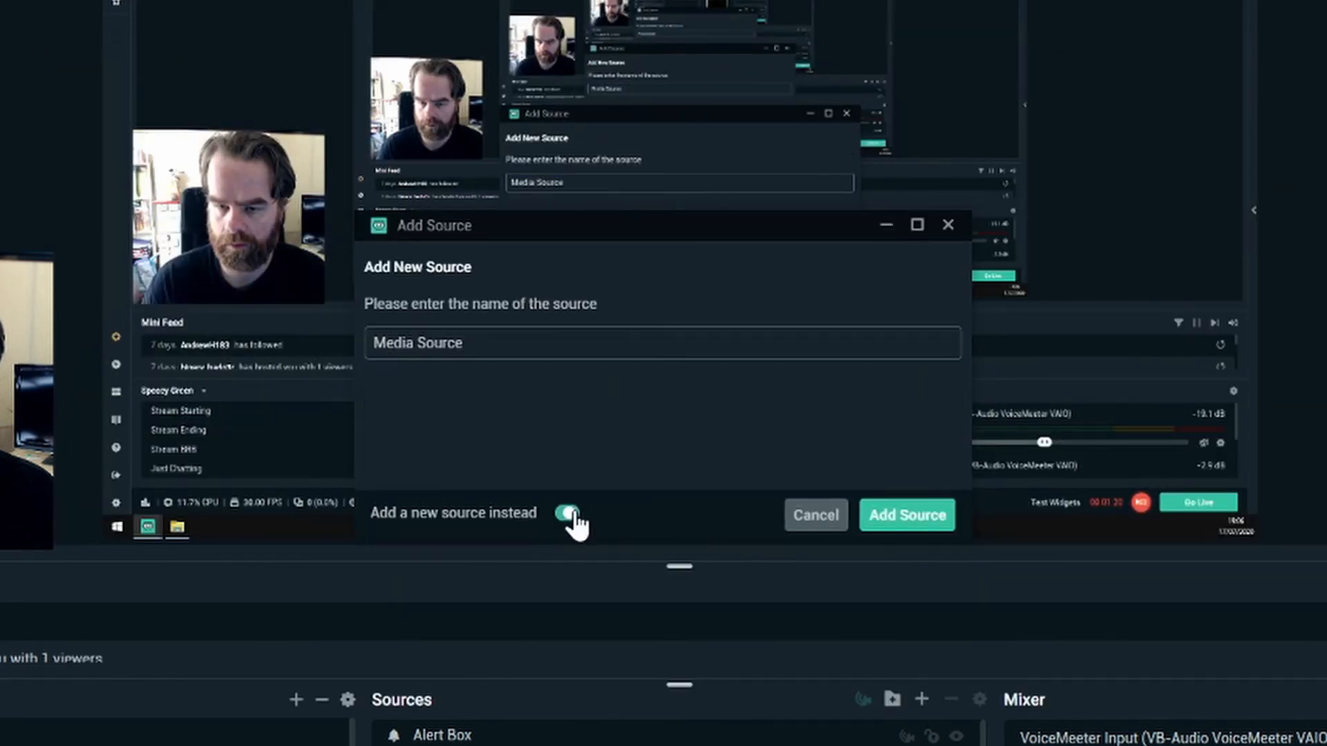
pyautogui.write('Webcam Ov')
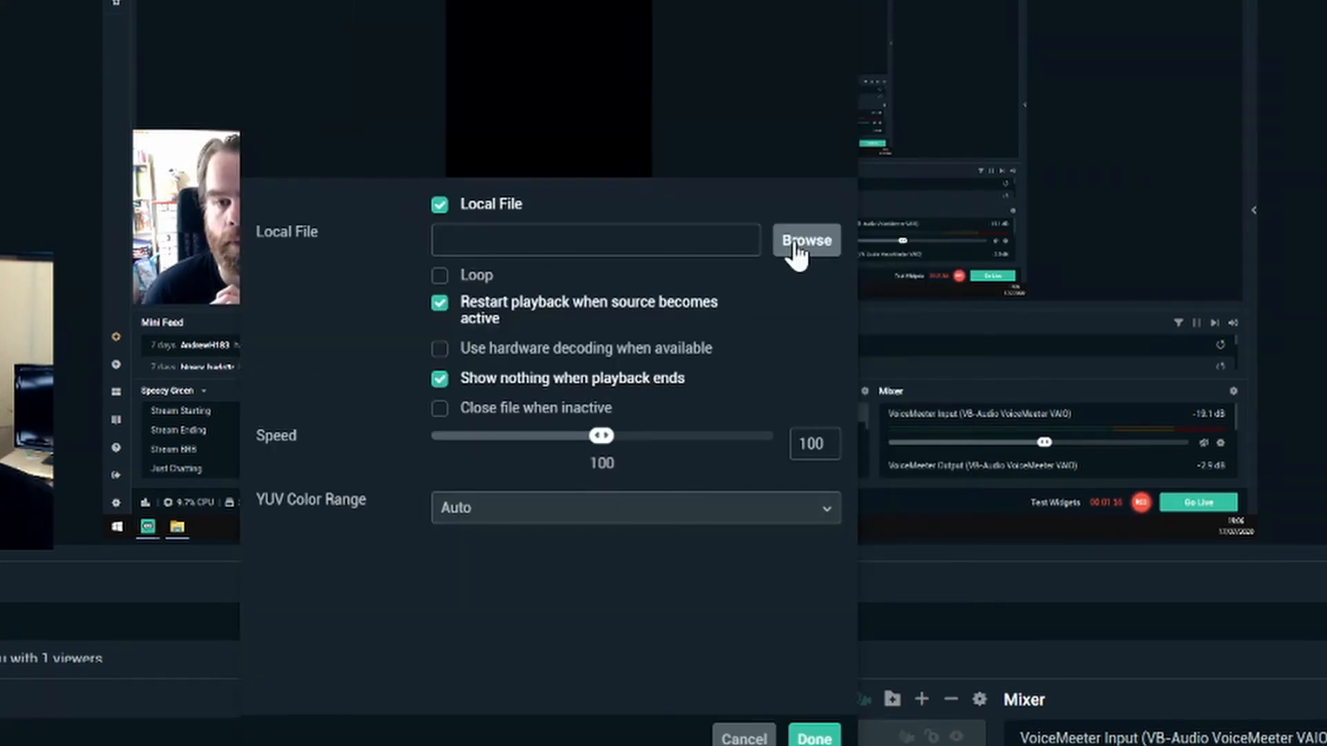
pyautogui.click(796, 248)
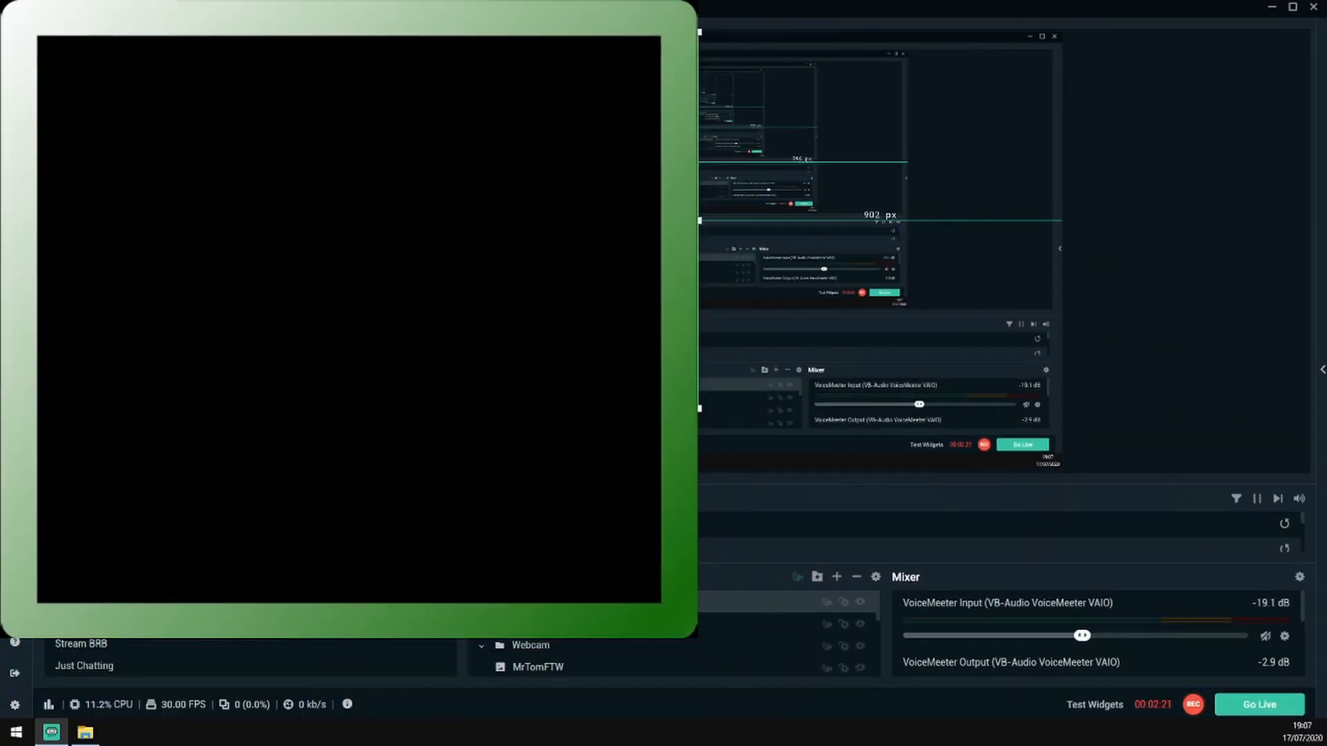
# - Shrink the Webcam Overlay source and move it down over the webcam picture
pyautogui.moveTo(694, 407); pyautogui.dragTo(582, 305)
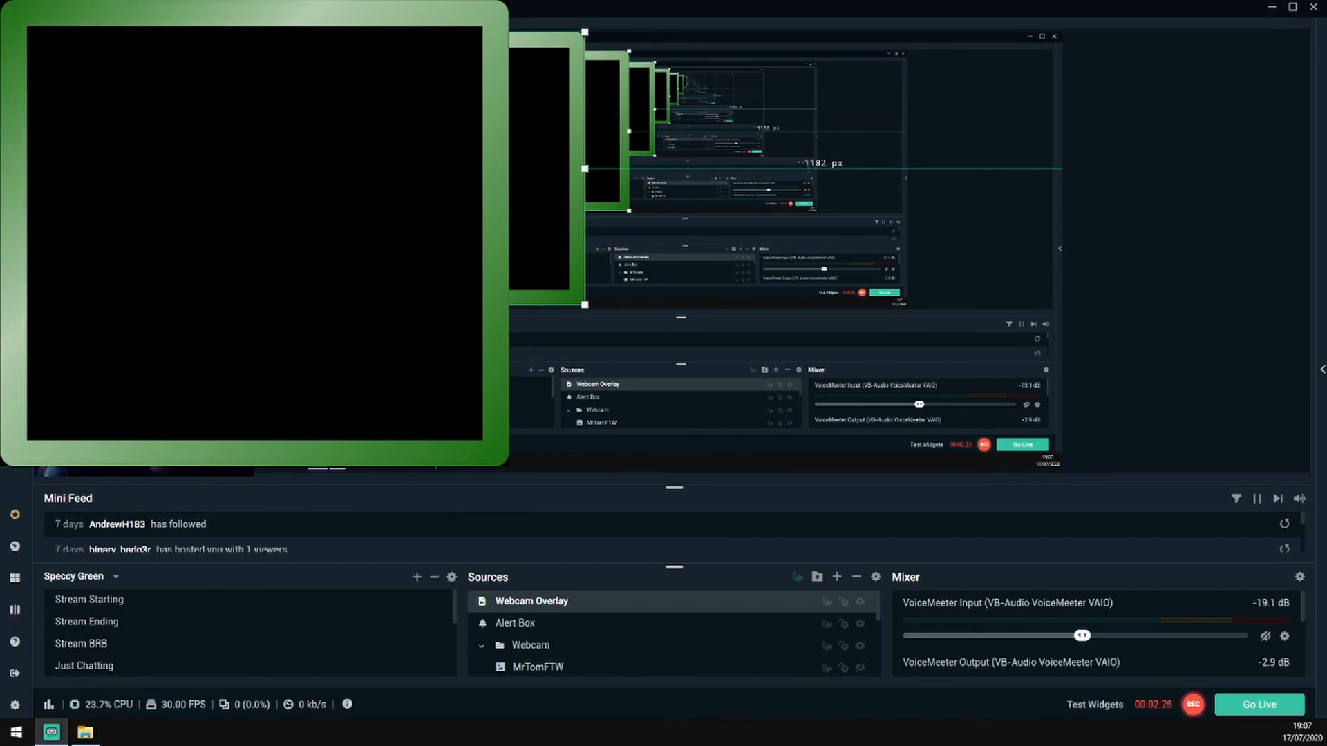
pyautogui.moveTo(584, 32); pyautogui.dragTo(586, 31)
pyautogui.moveTo(436, 30); pyautogui.dragTo(384, 215)
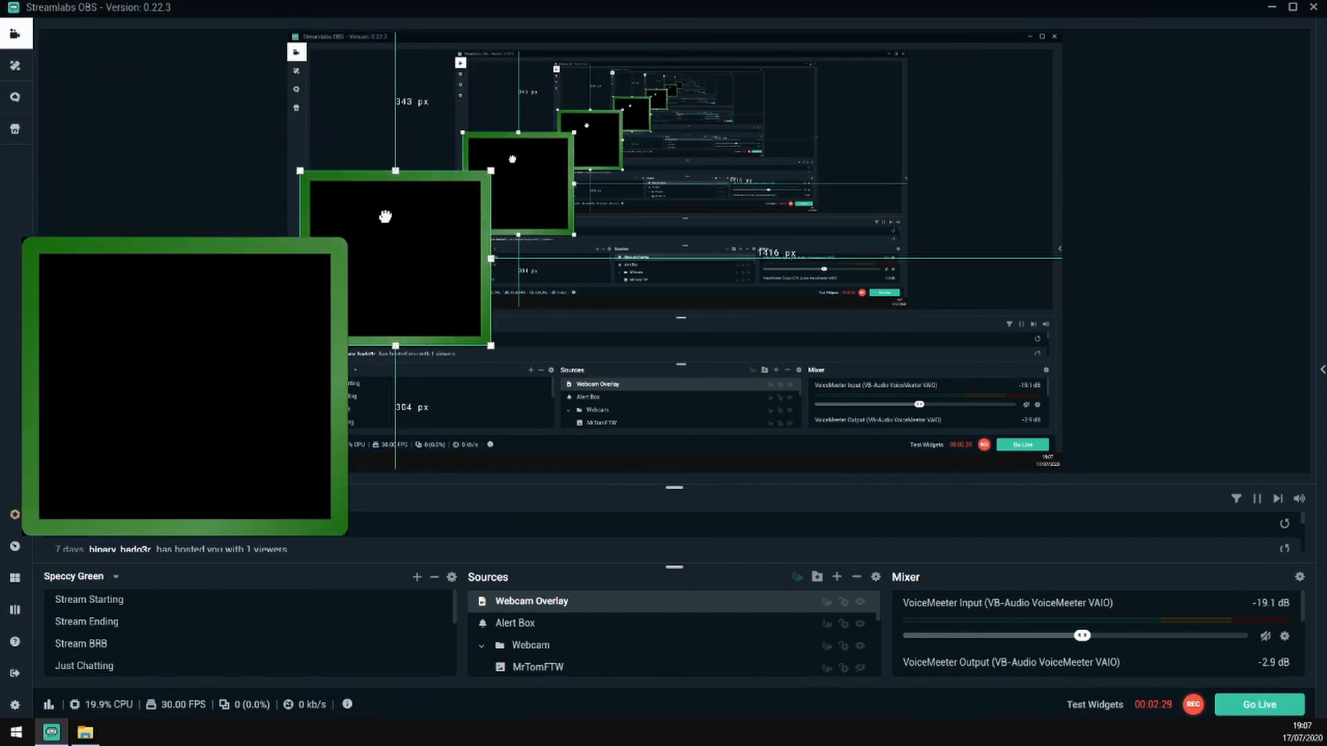
# - Add an Image Mask/Blend filter to the Webcam Overlay source, using path826.png as its Alpha Mask (Color Channel) image
pyautogui.rightClick(540, 610)
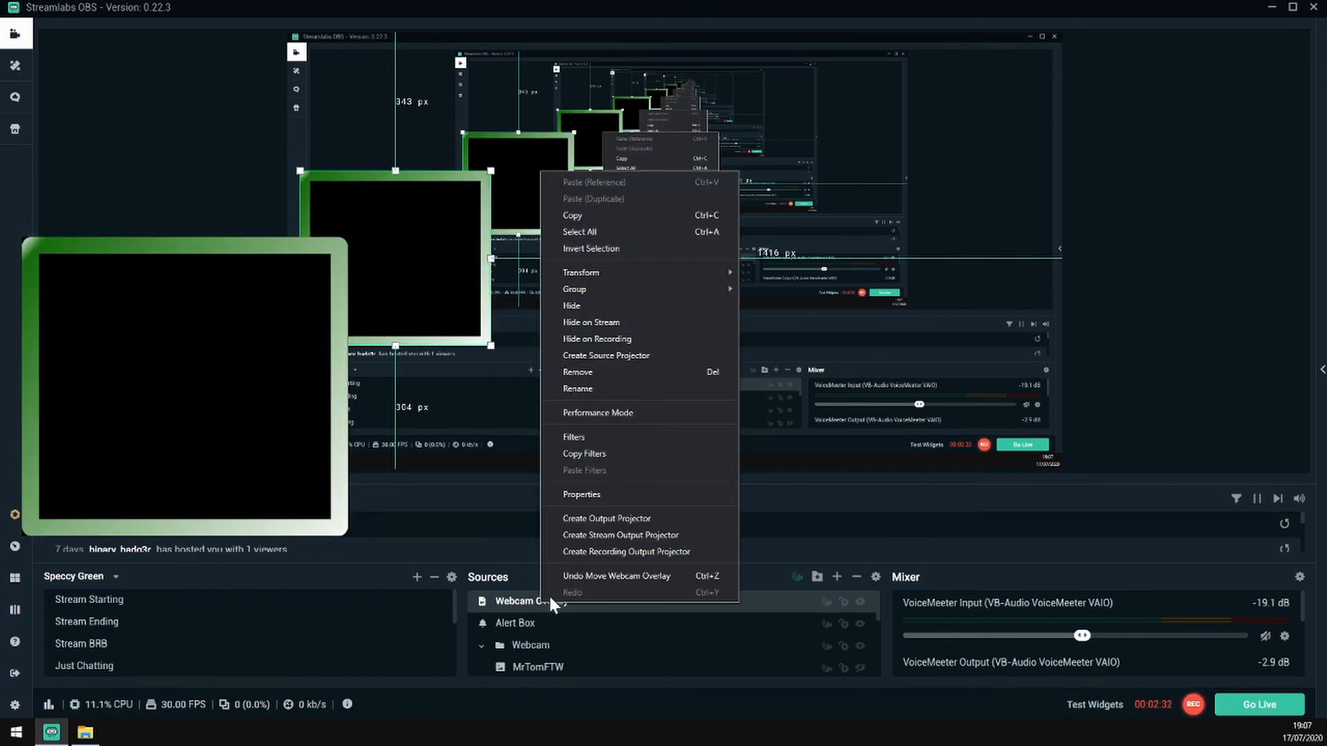
pyautogui.click(624, 431)
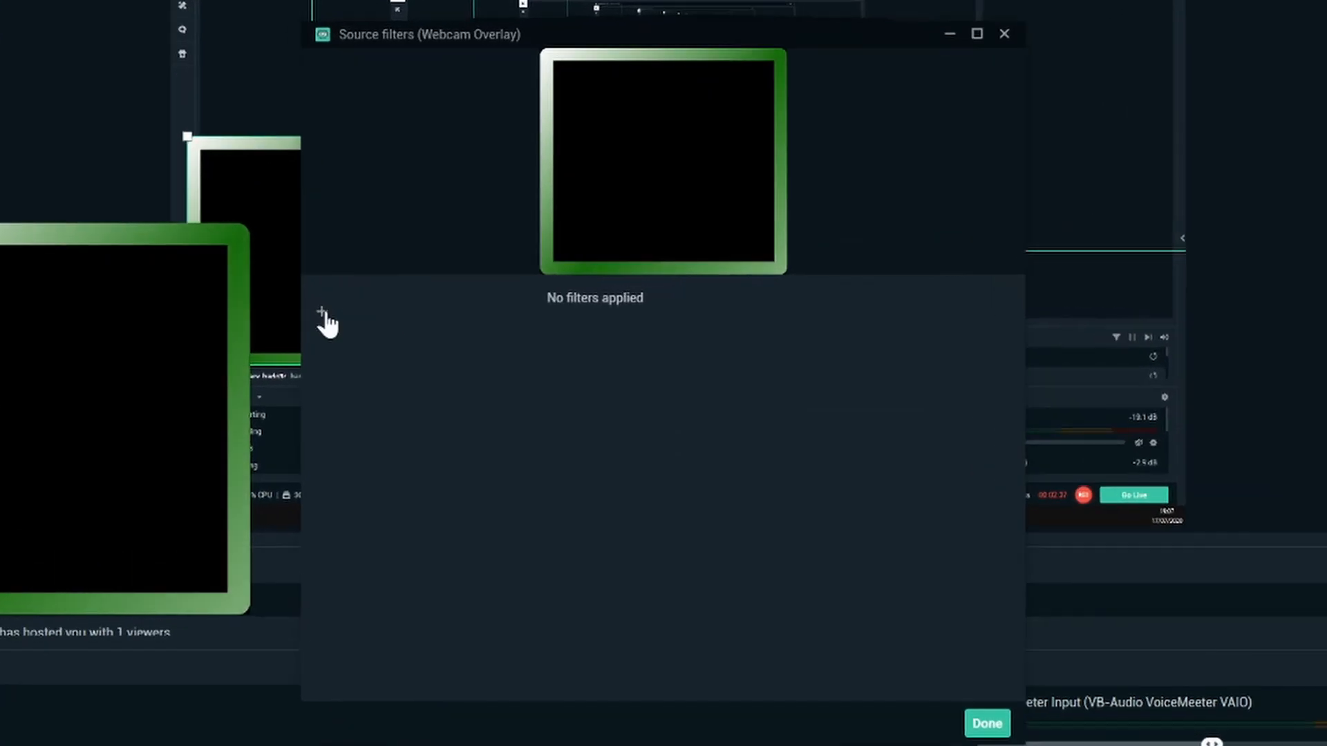
pyautogui.click(394, 305)
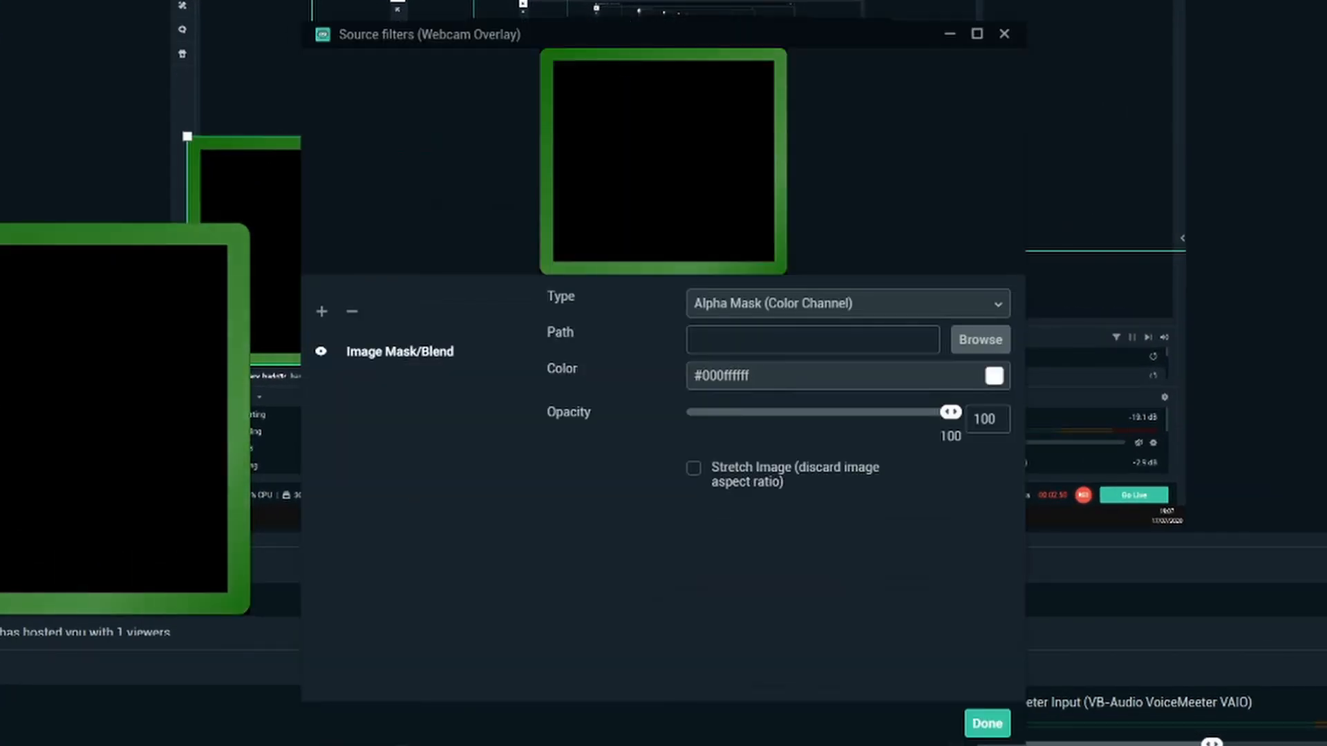
pyautogui.click(980, 339)
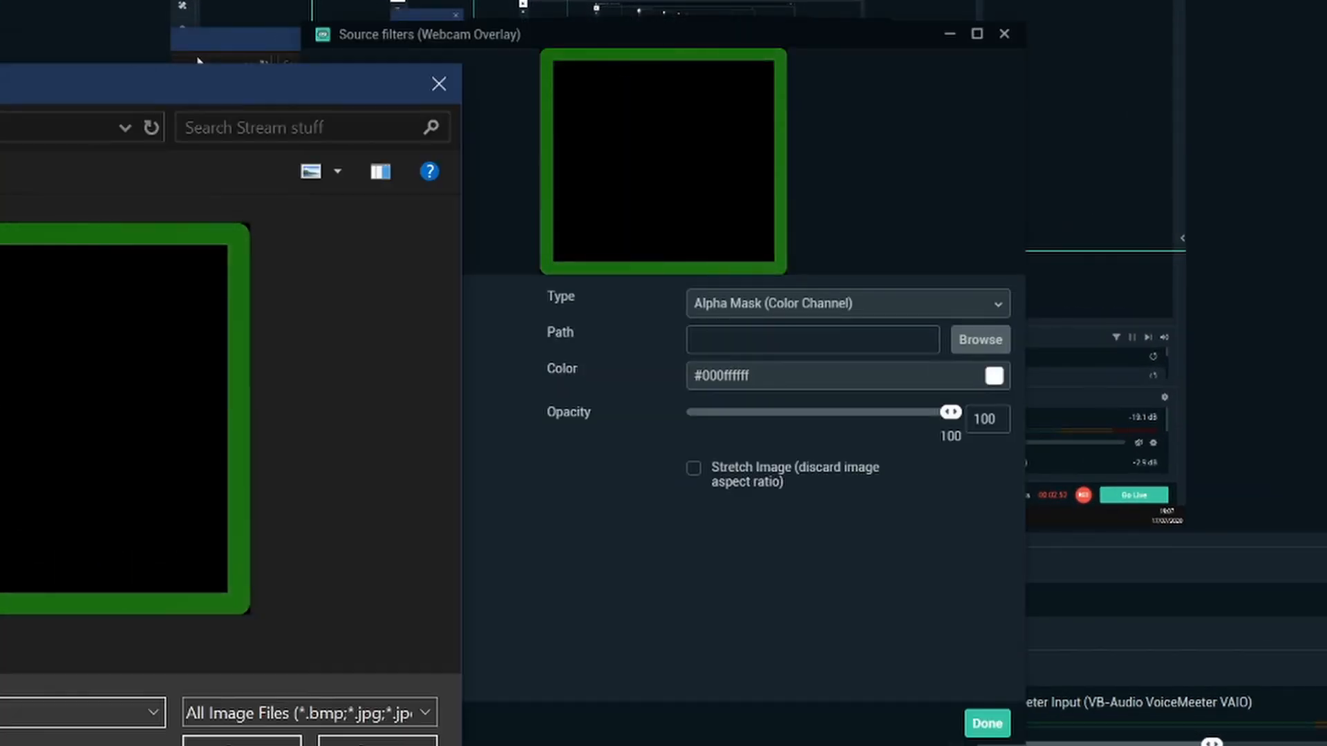
pyautogui.click(692, 284)
pyautogui.doubleClick(693, 285)
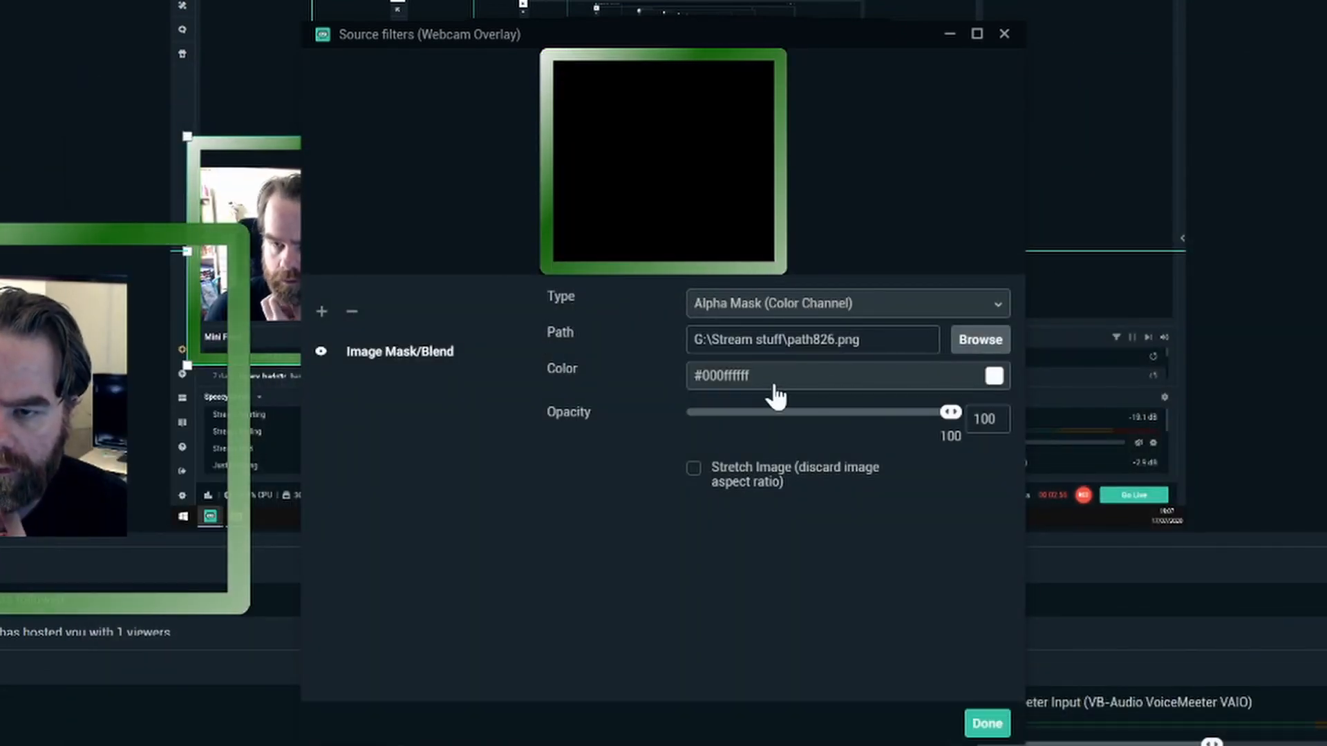
pyautogui.click(987, 722)
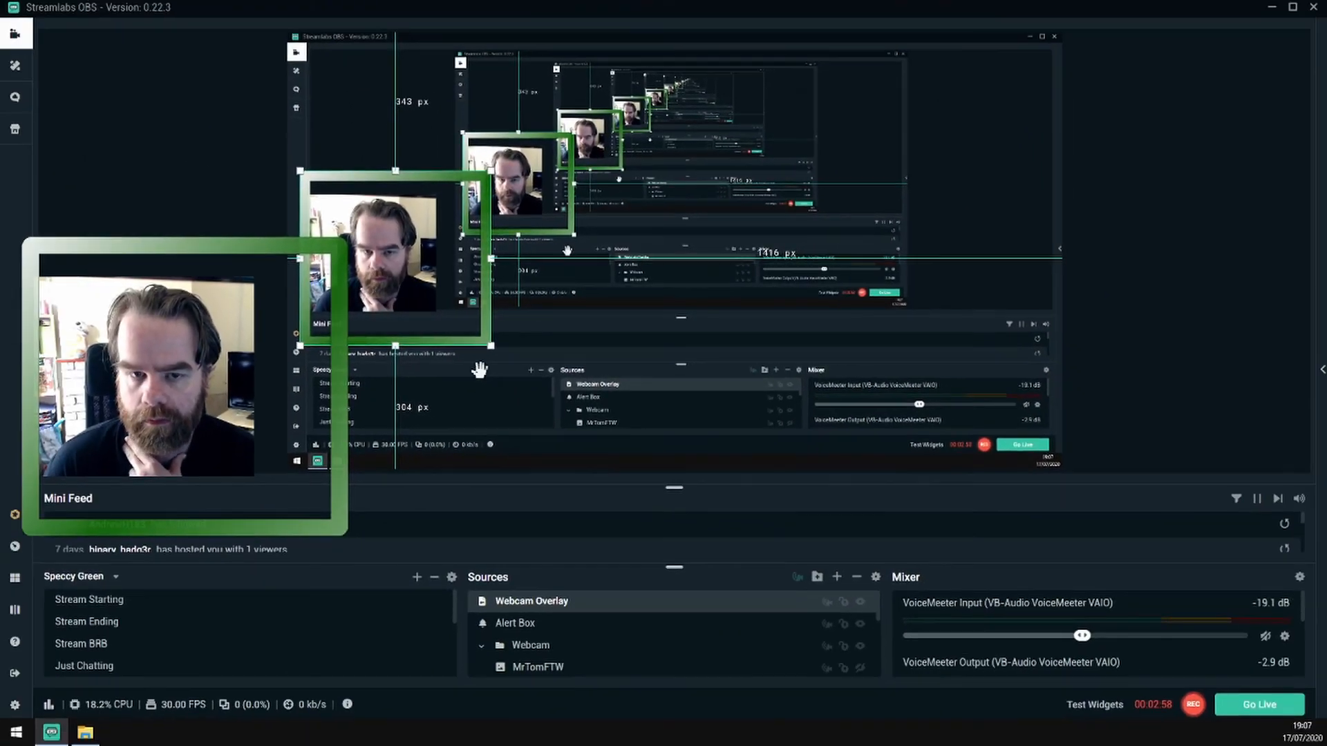
# - Resize the masked Webcam Overlay so that its frame fits closely around the webcam picture, and deselect it
pyautogui.moveTo(490, 345); pyautogui.dragTo(455, 313)
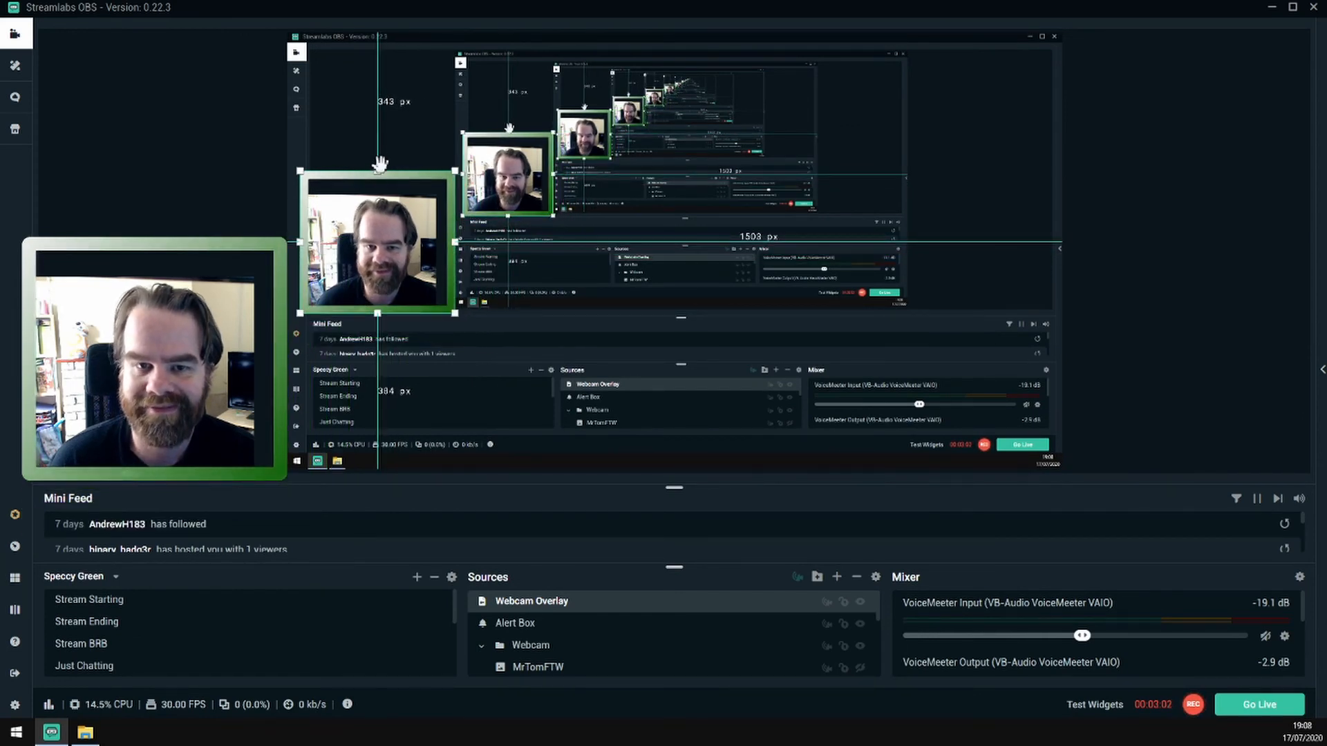
pyautogui.moveTo(378, 171); pyautogui.dragTo(379, 188)
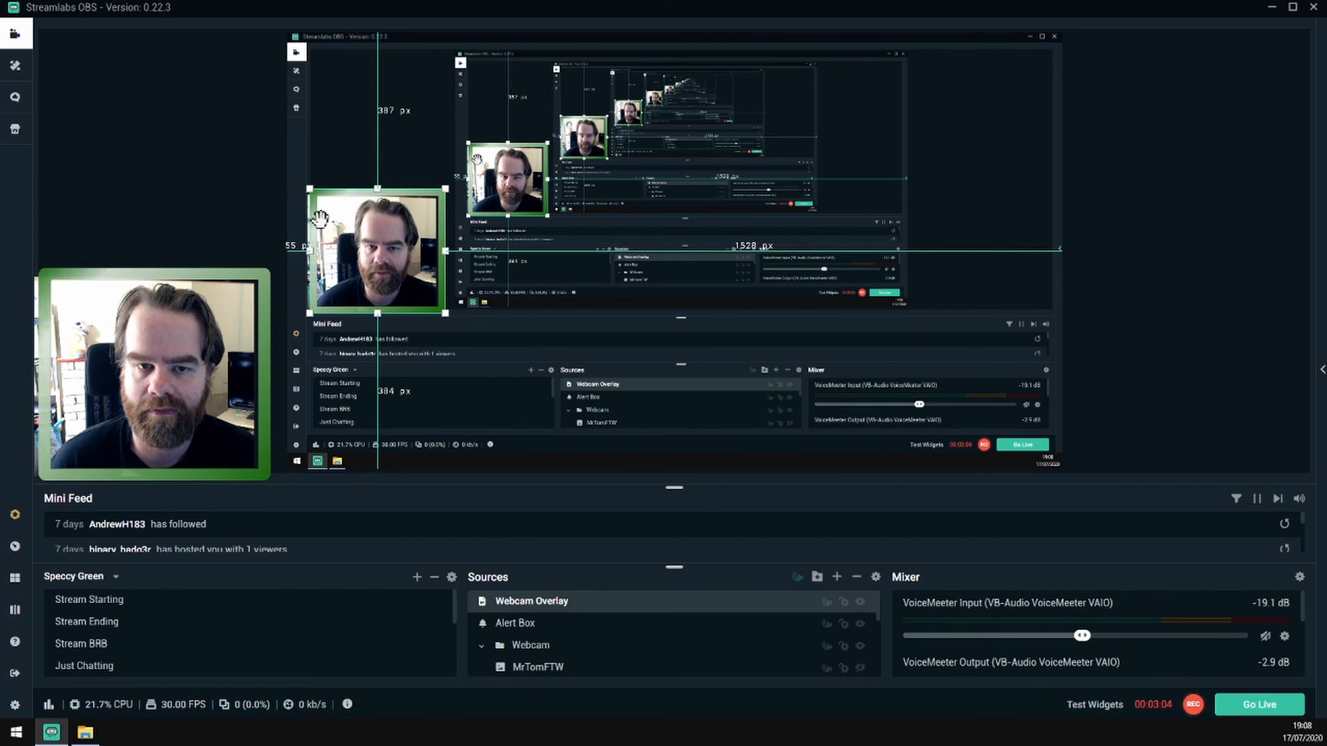
pyautogui.moveTo(310, 251); pyautogui.dragTo(302, 250)
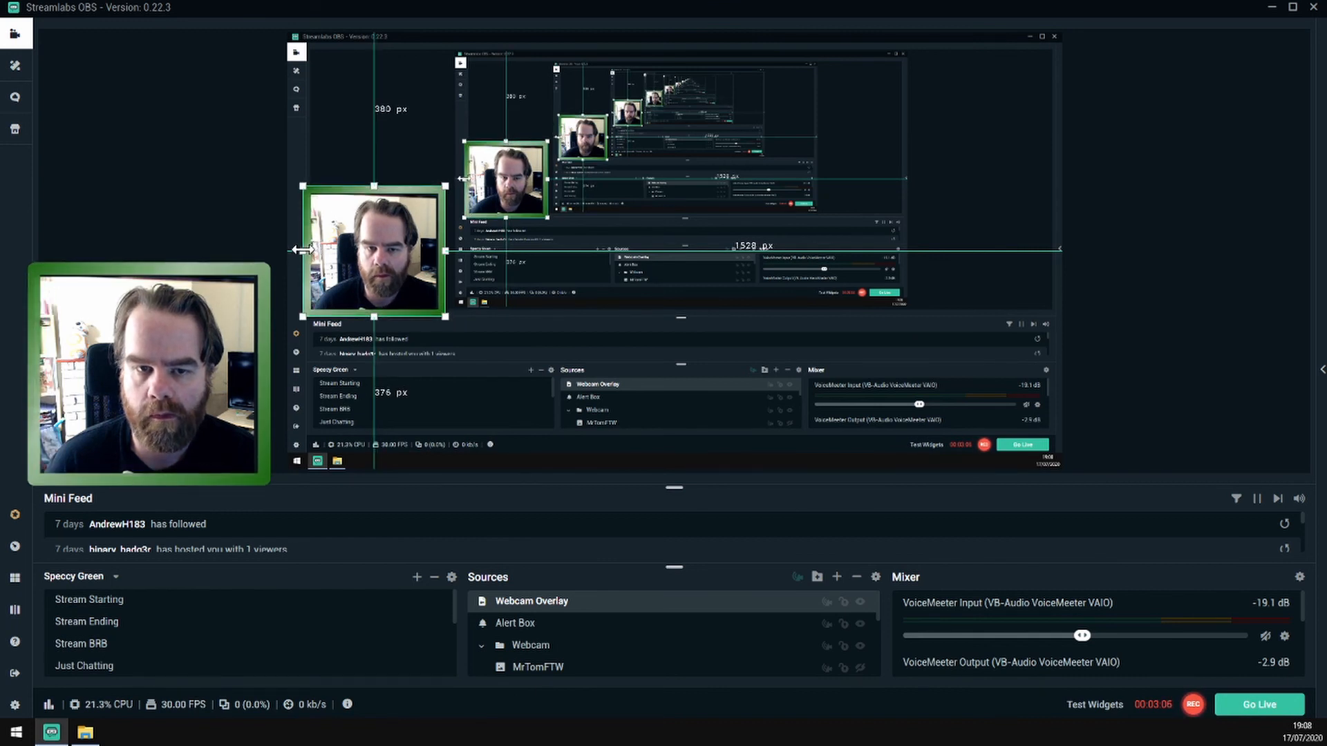
pyautogui.moveTo(433, 190); pyautogui.dragTo(377, 189)
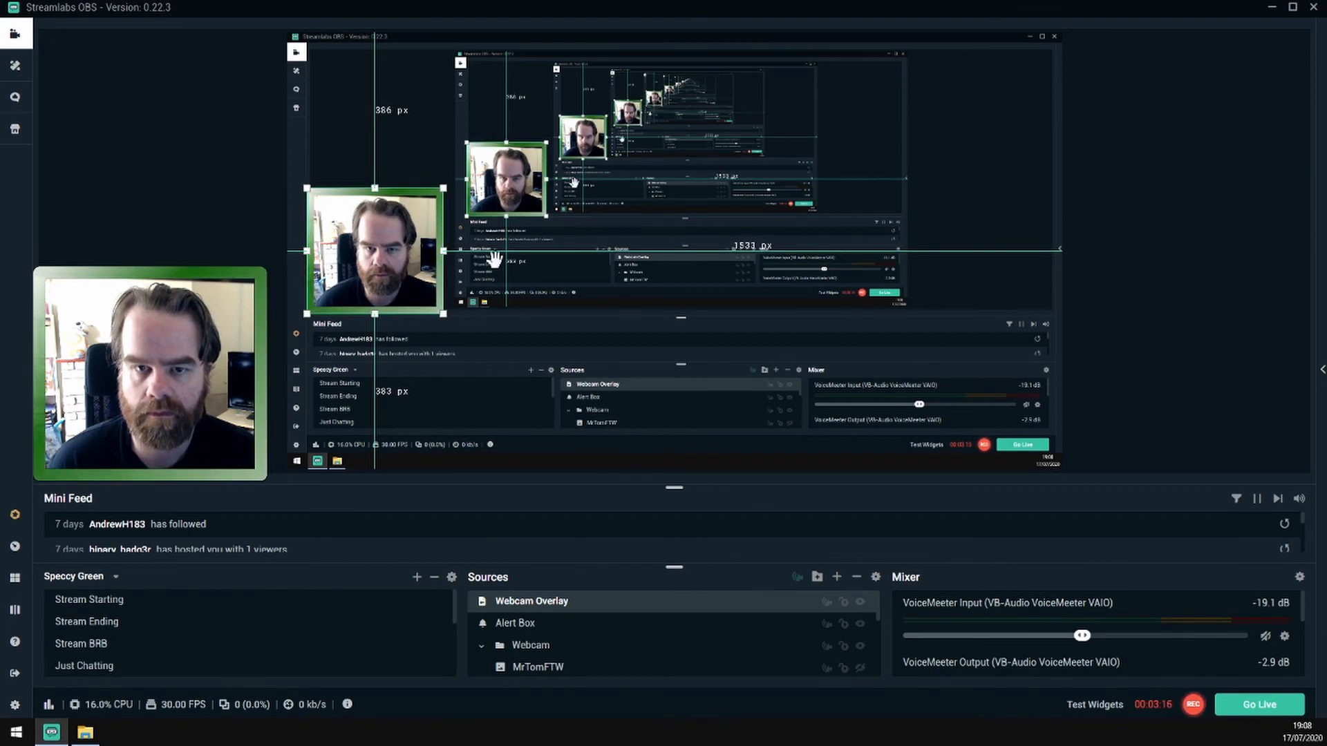
pyautogui.click(527, 332)
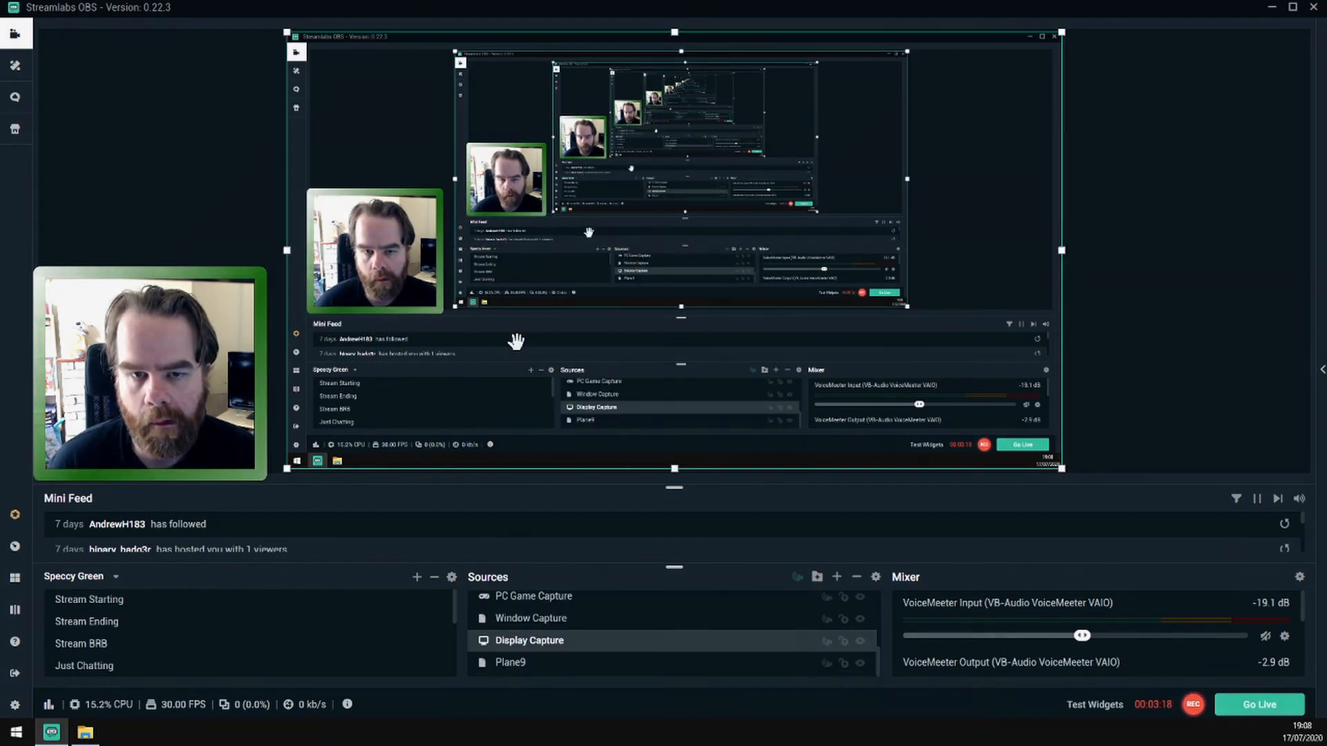